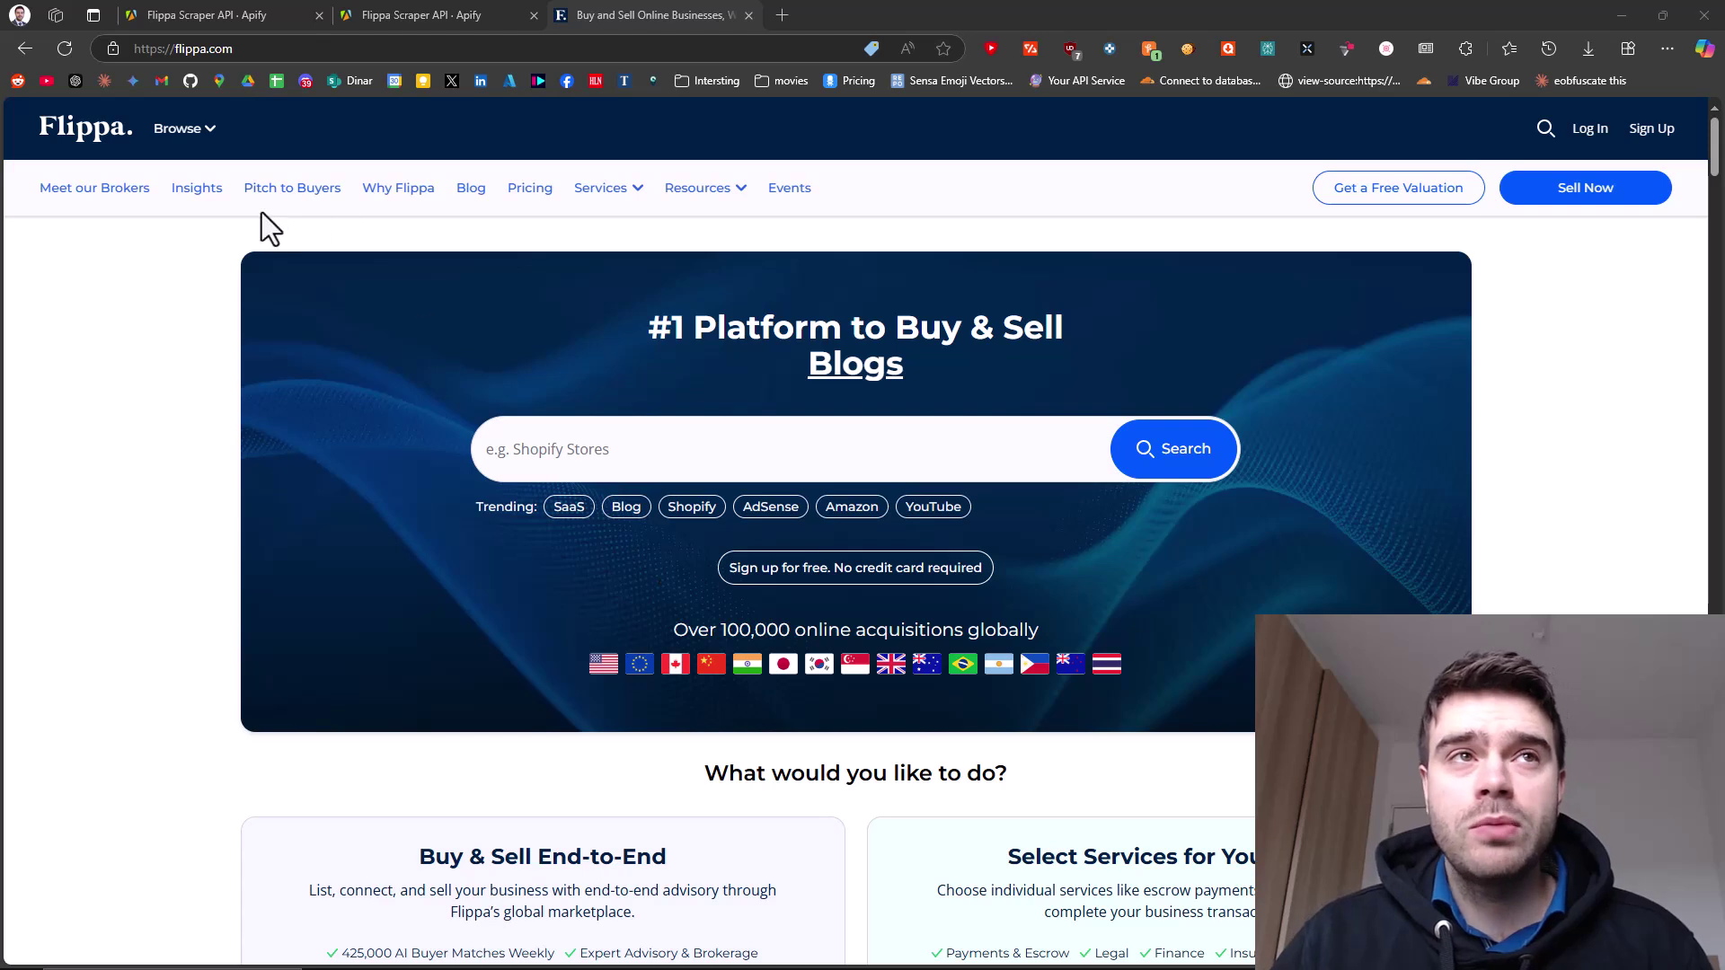
# - Browse the Websites category on Flippa and review the listing range, filters and first listings
pyautogui.click(184, 133)
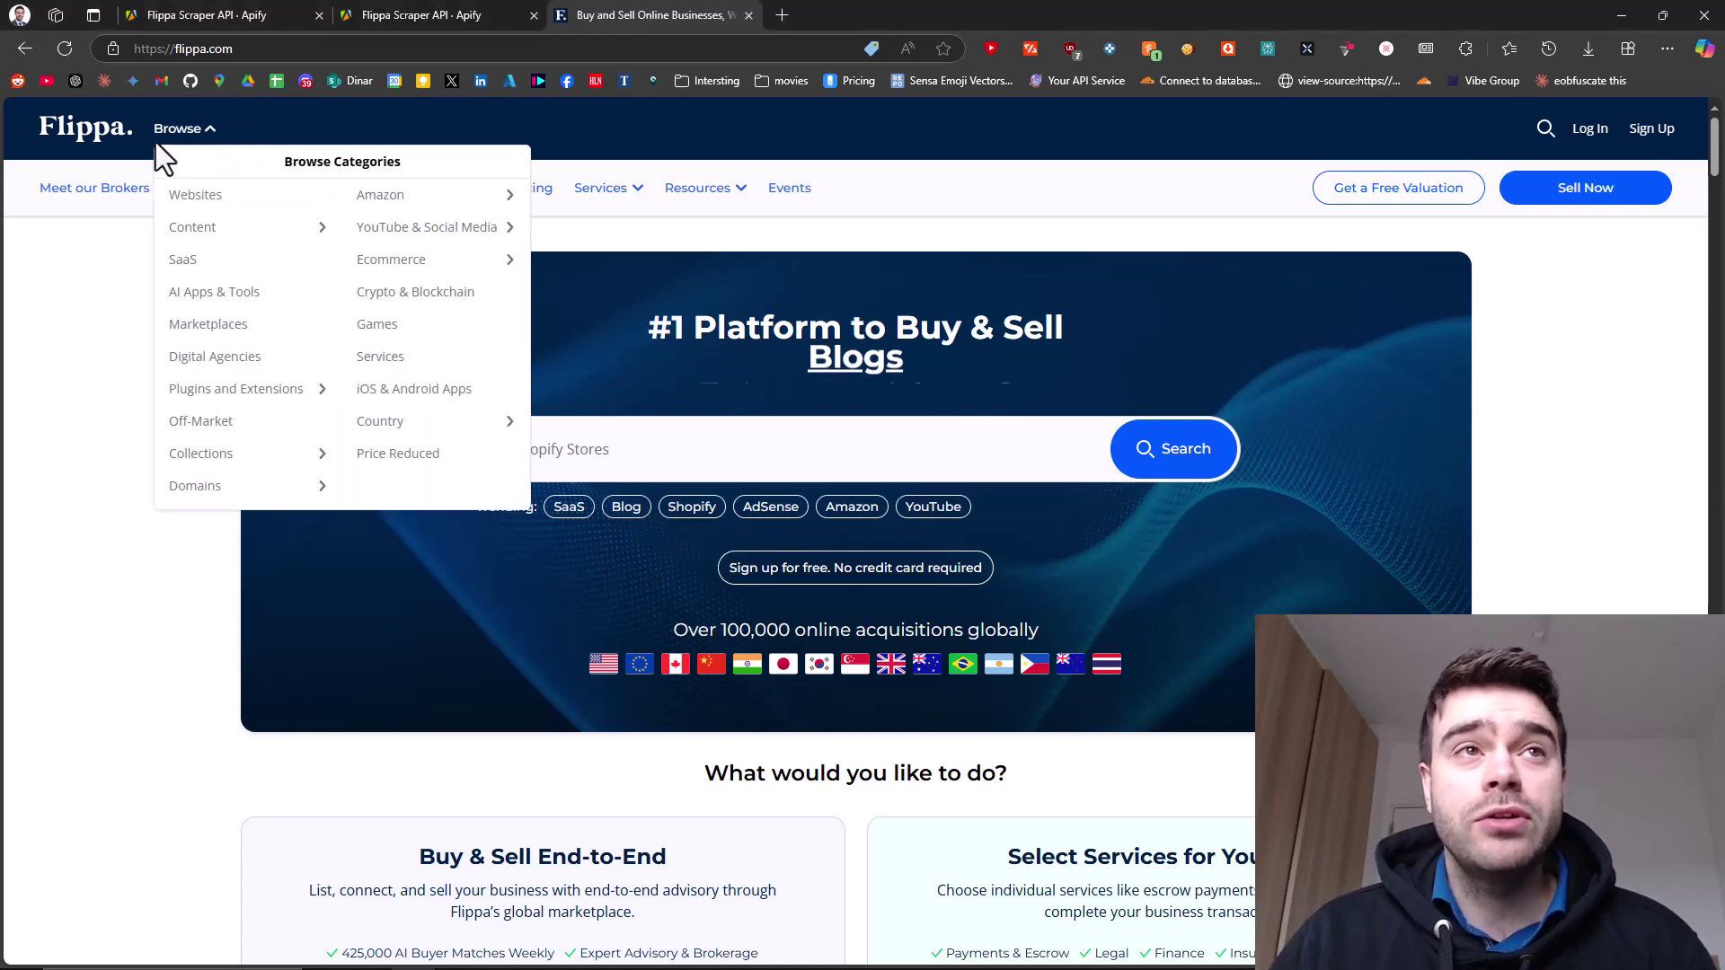
pyautogui.click(217, 197)
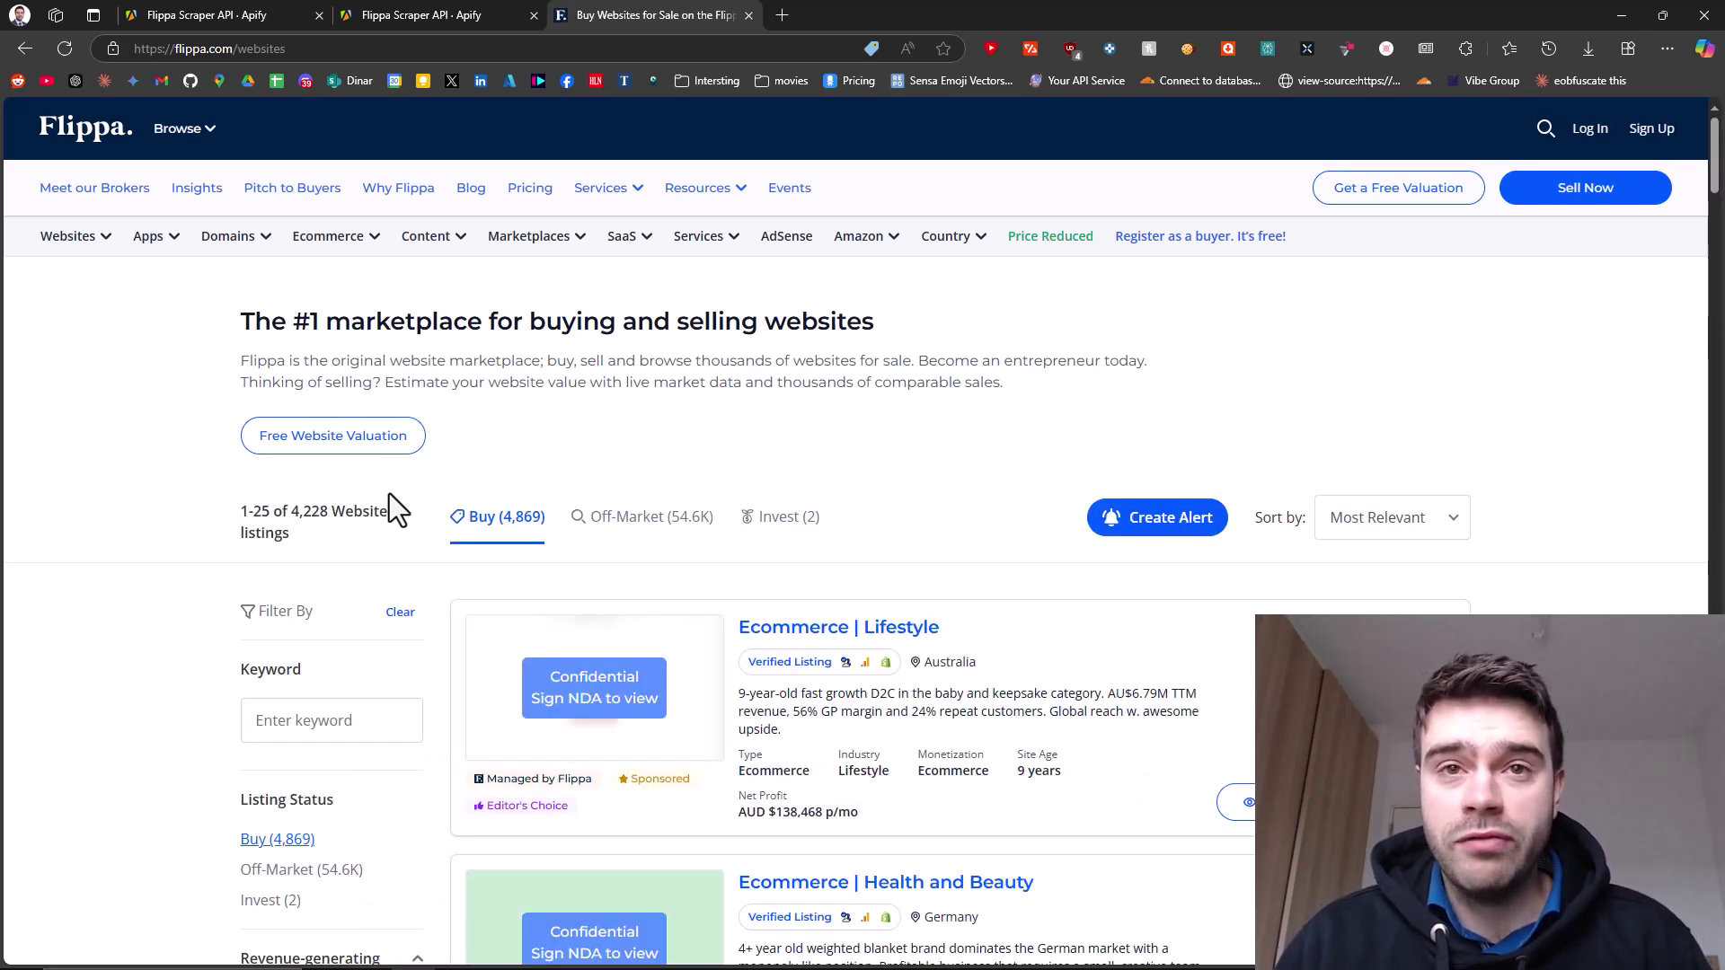
pyautogui.scroll(-4, 446, 485)
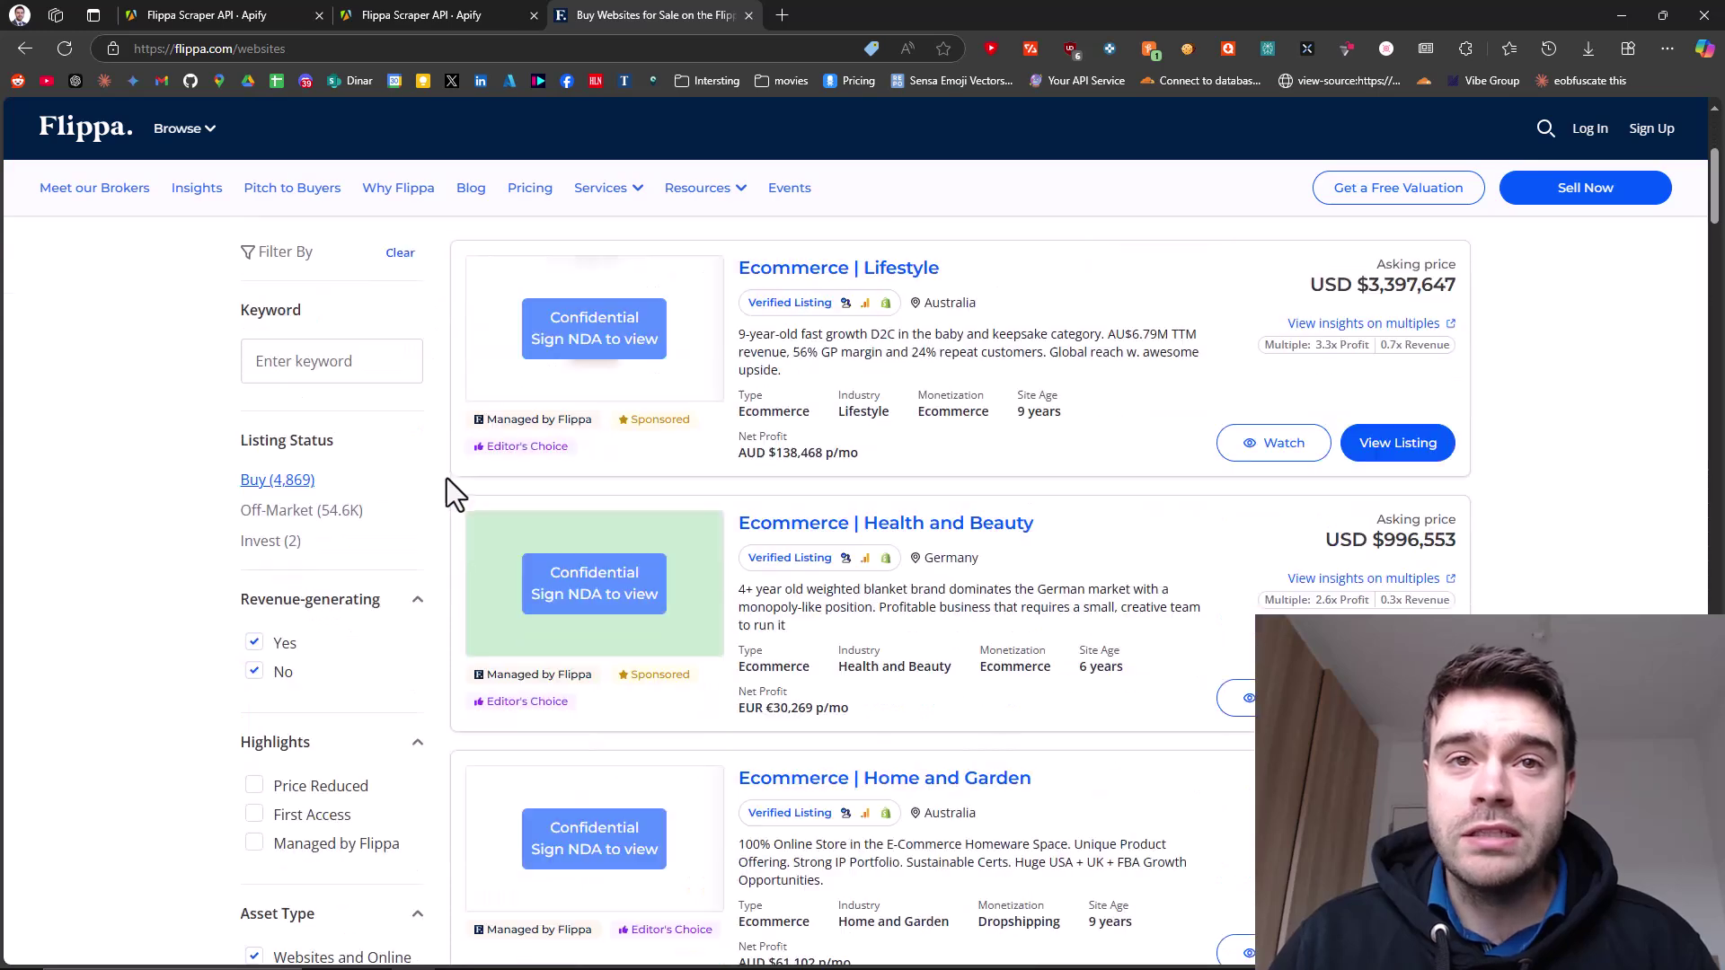
pyautogui.scroll(2, 449, 489)
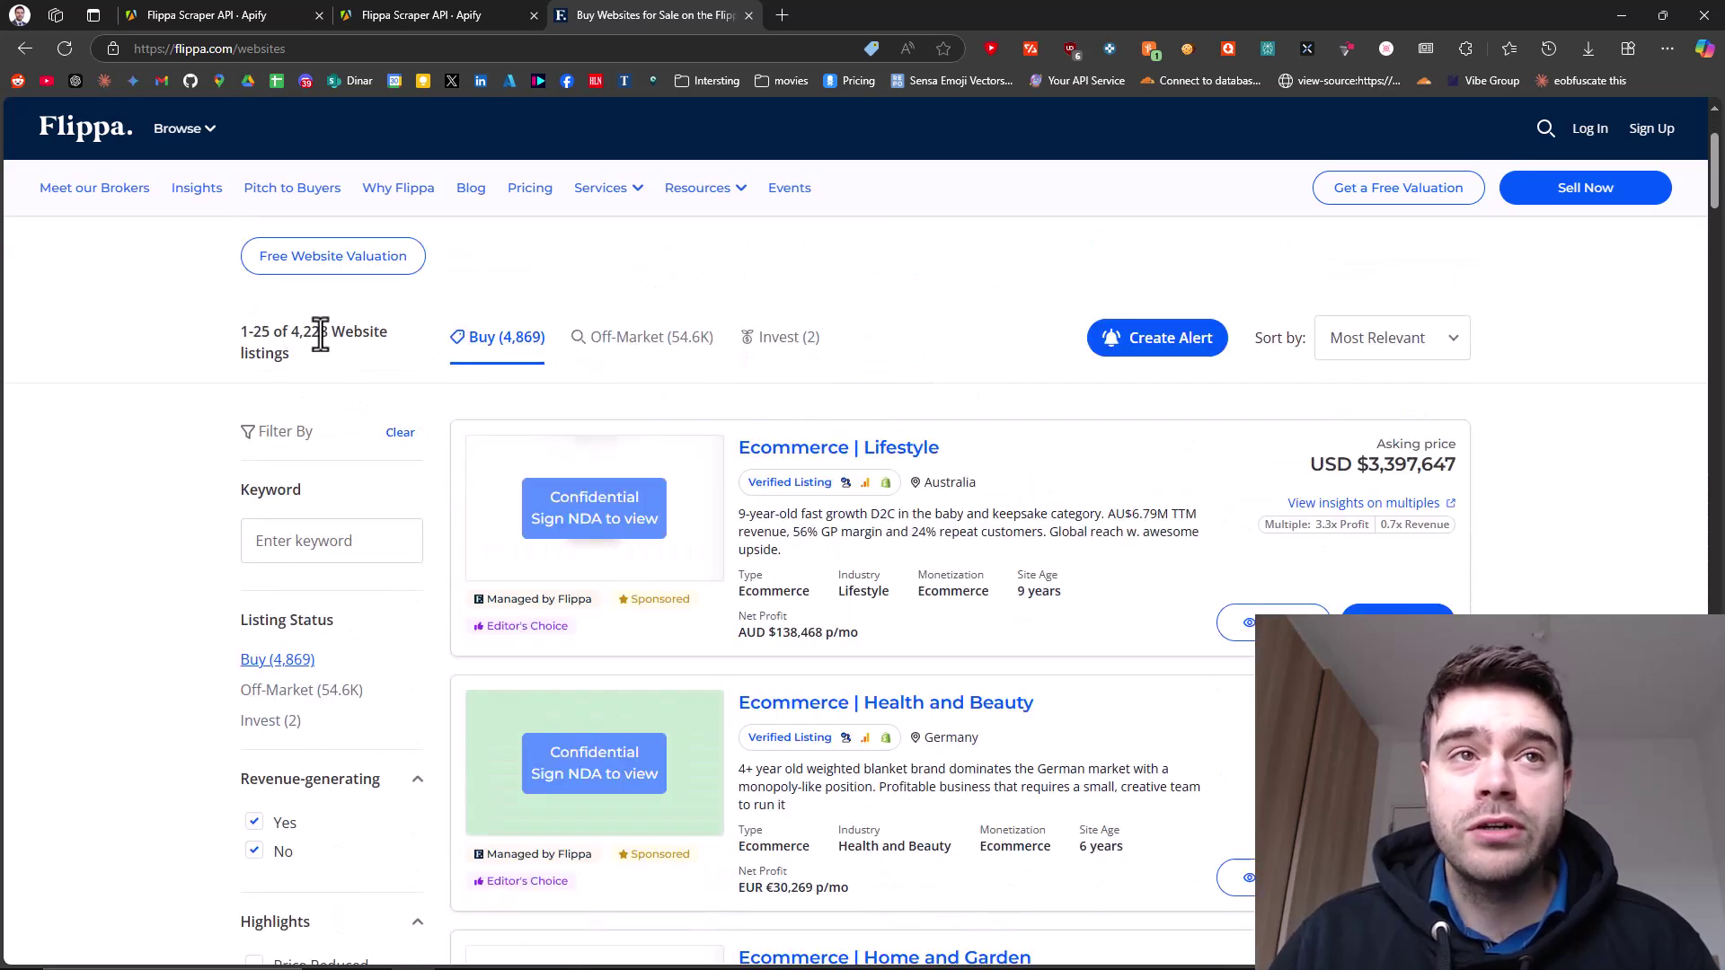
pyautogui.scroll(-1, 512, 575)
pyautogui.scroll(-1, 683, 584)
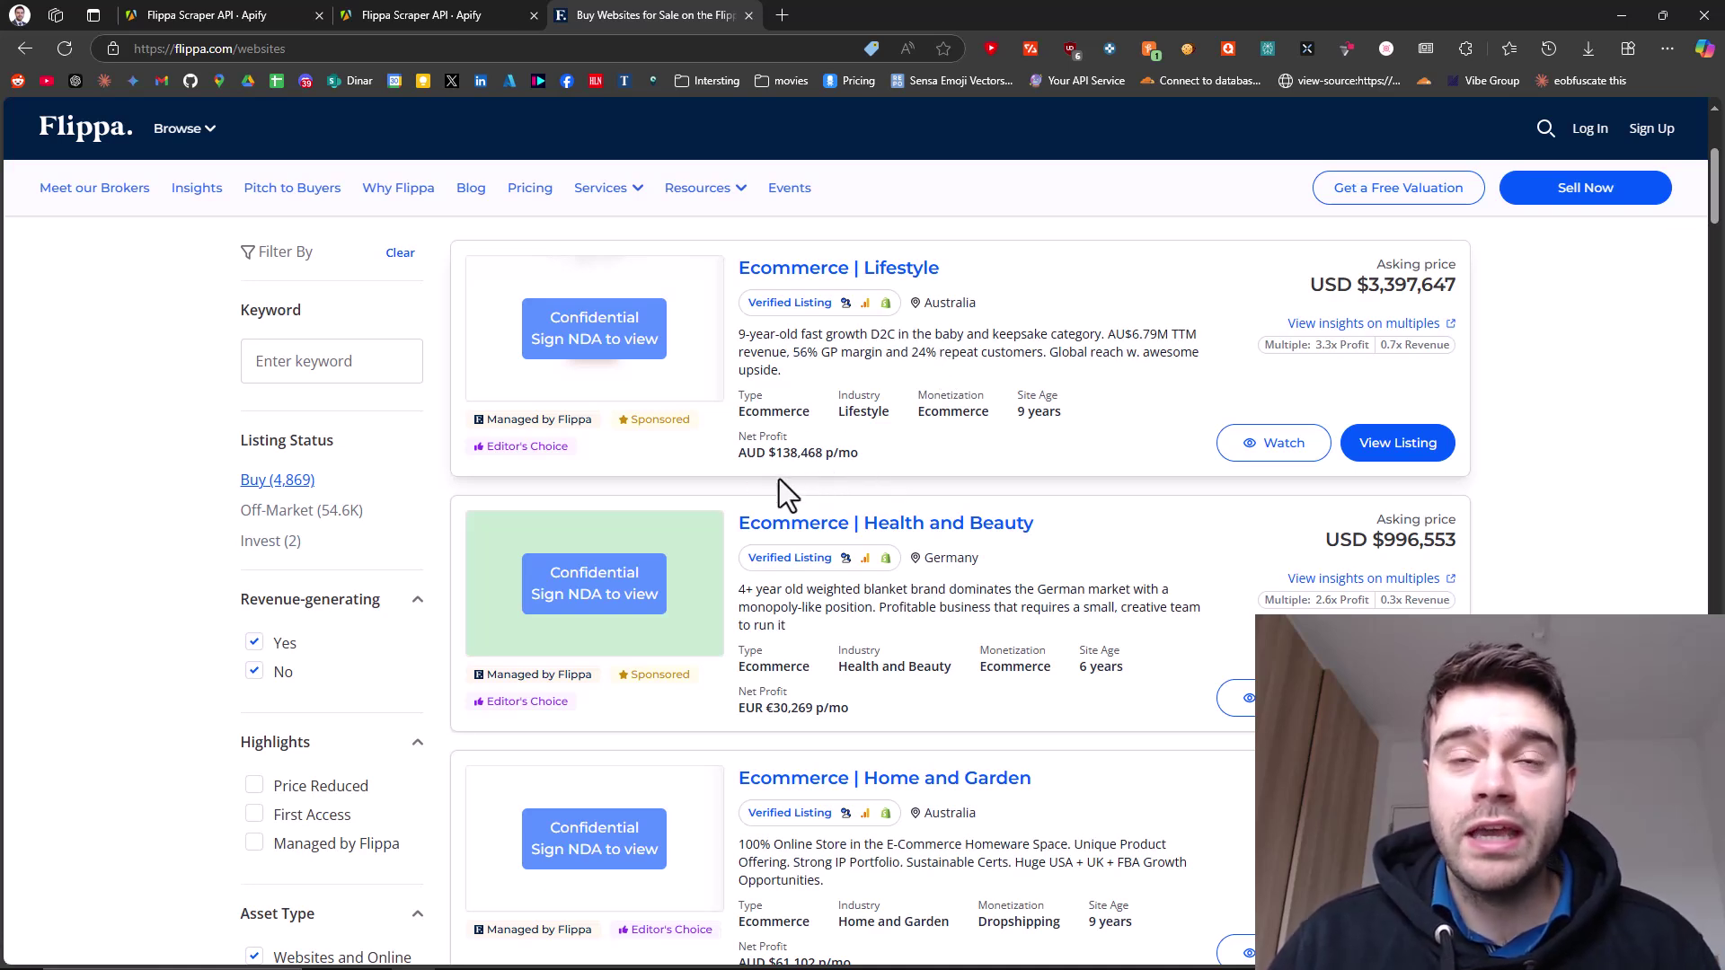
# - Open the Ecommerce | Design and Style listing, read its metrics and business description, and return to the website listings
pyautogui.scroll(-3, 779, 478)
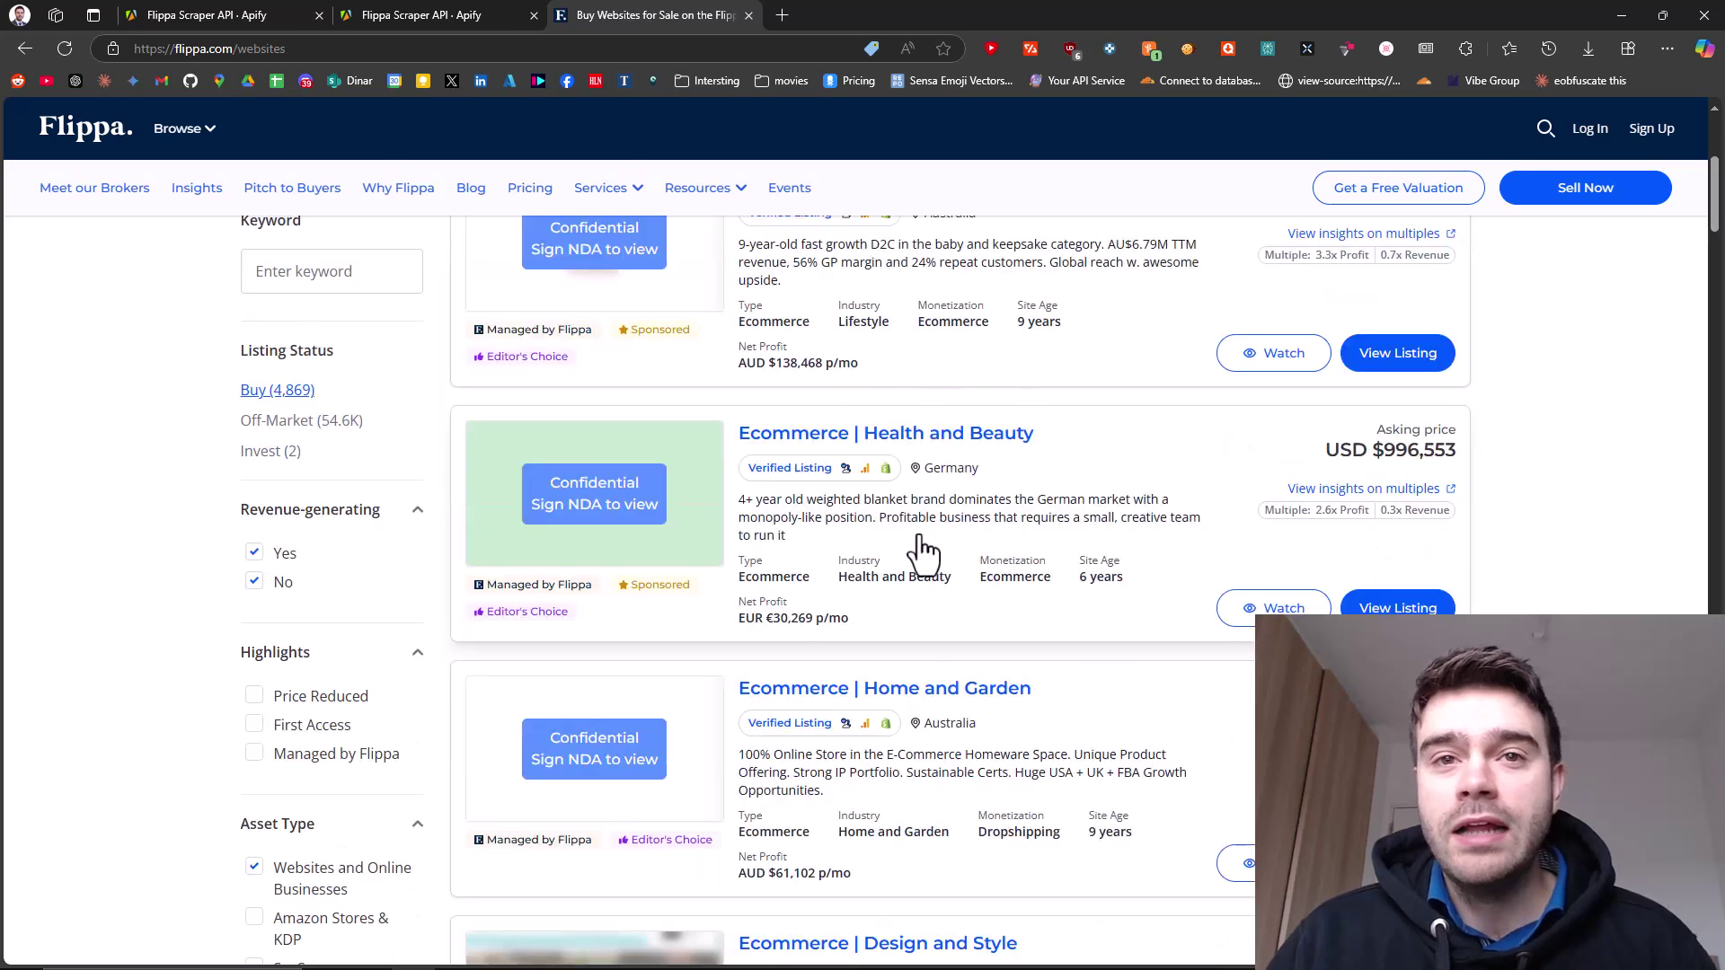
pyautogui.scroll(-2, 897, 566)
pyautogui.click(944, 591)
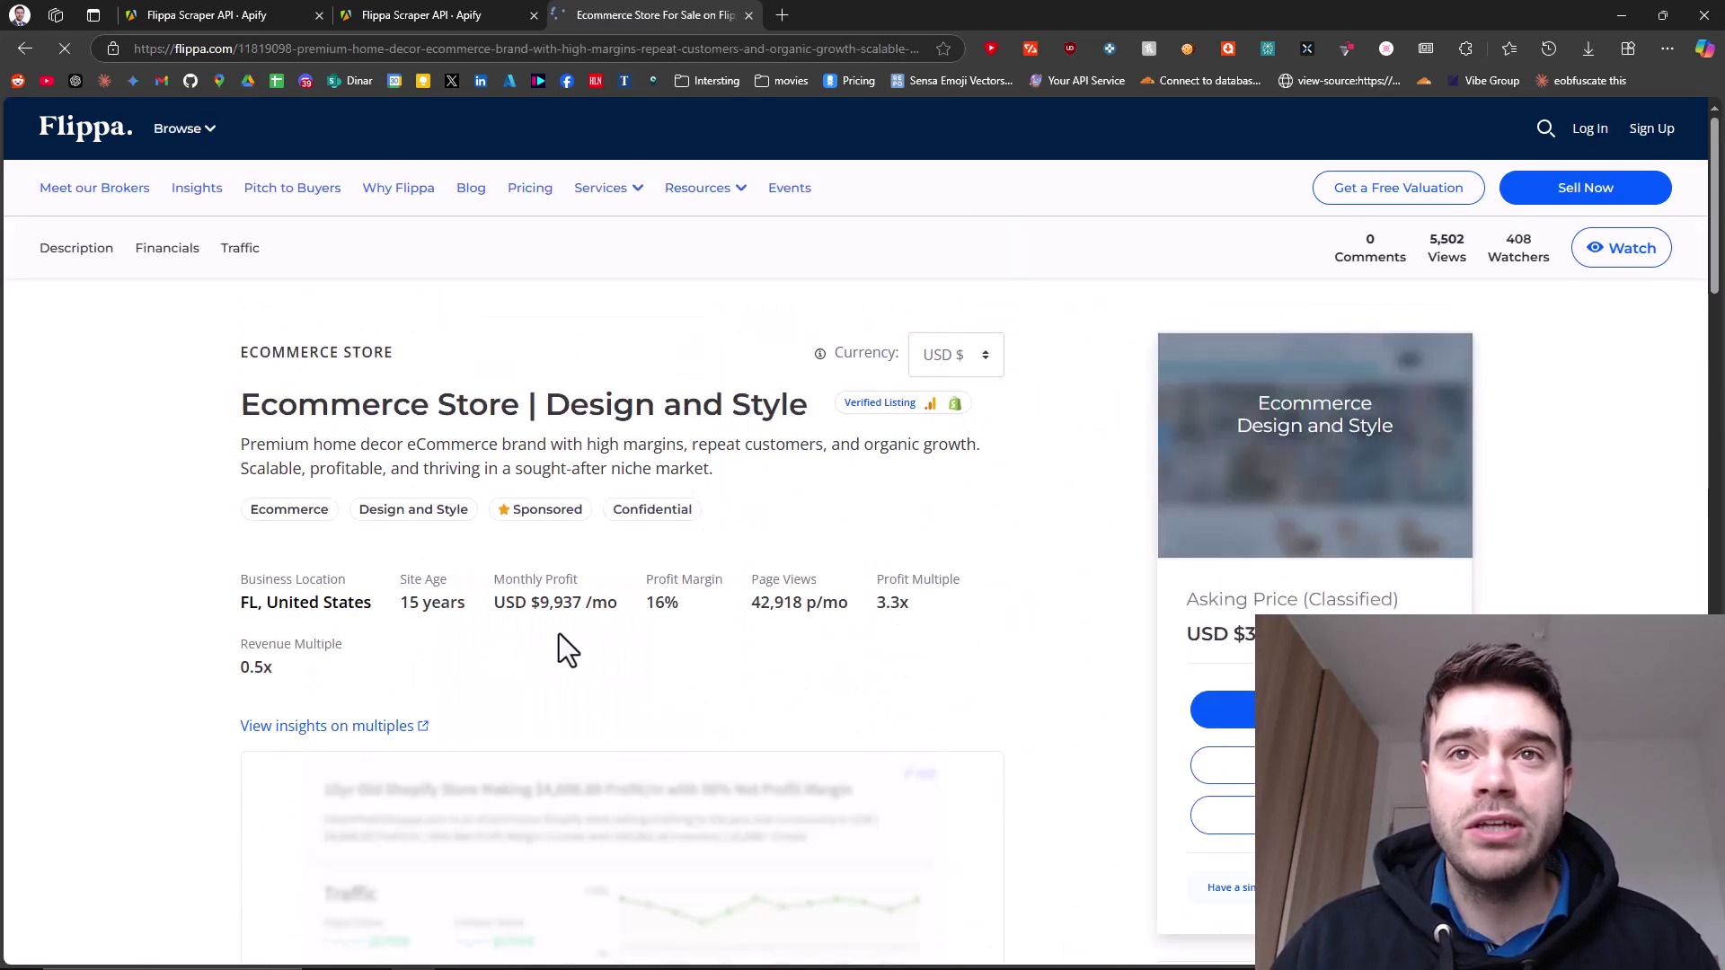
pyautogui.scroll(-10, 990, 566)
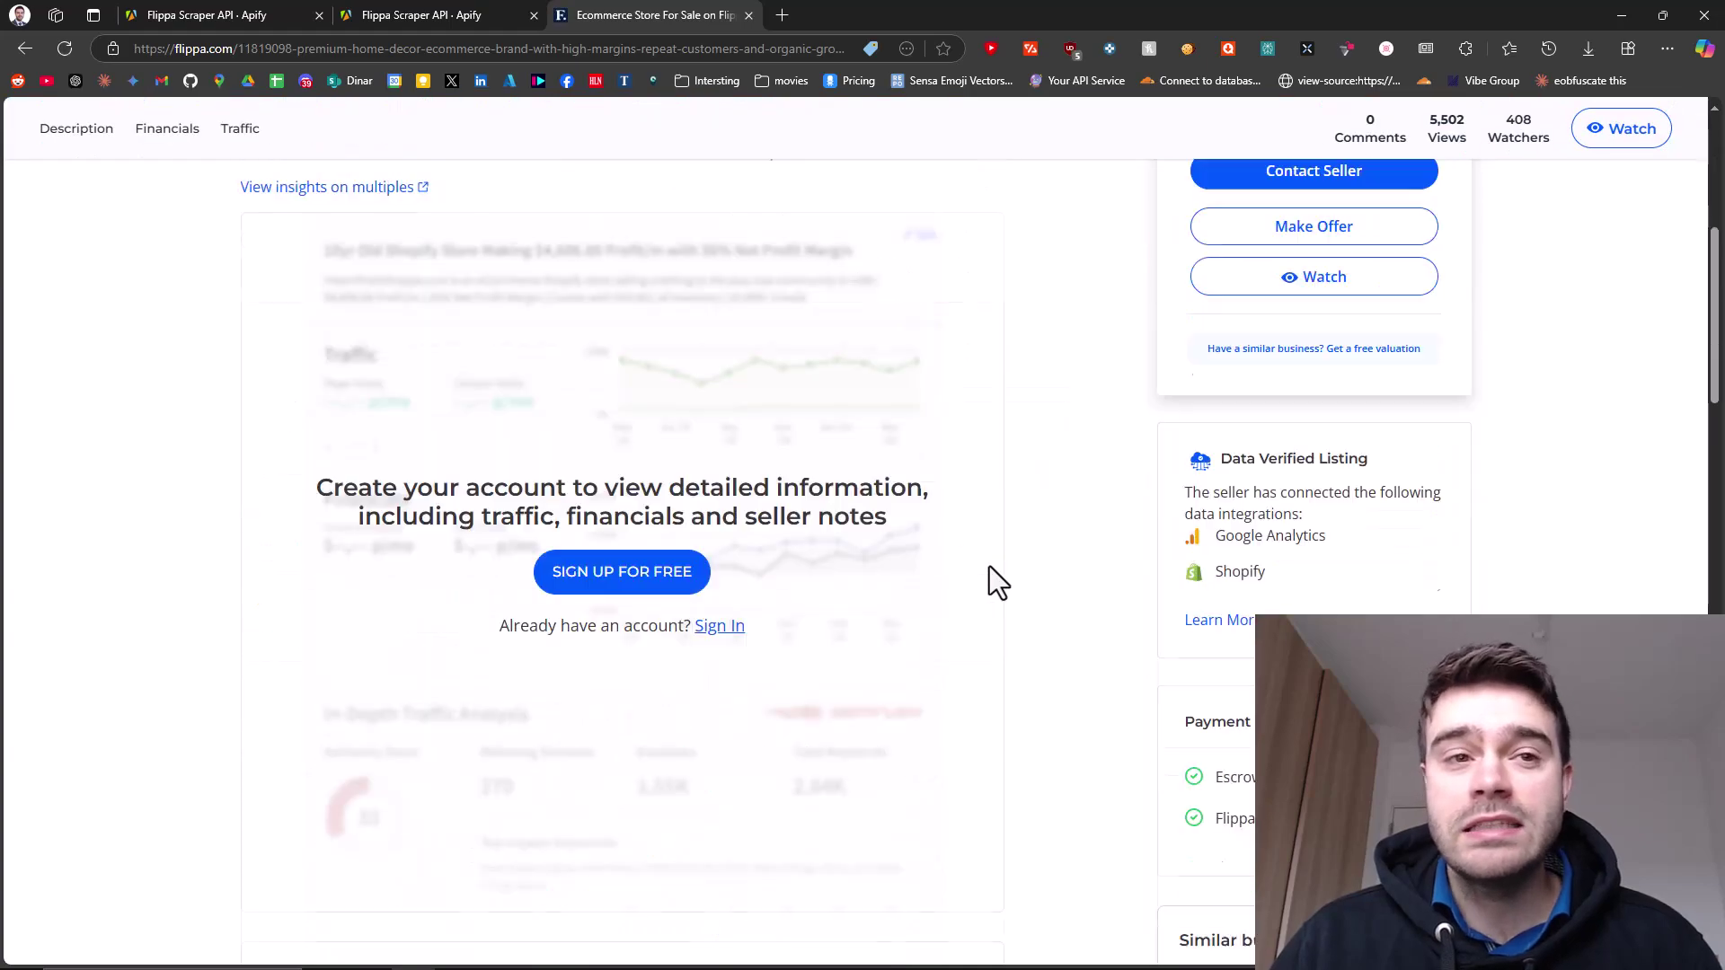
pyautogui.scroll(5, 990, 564)
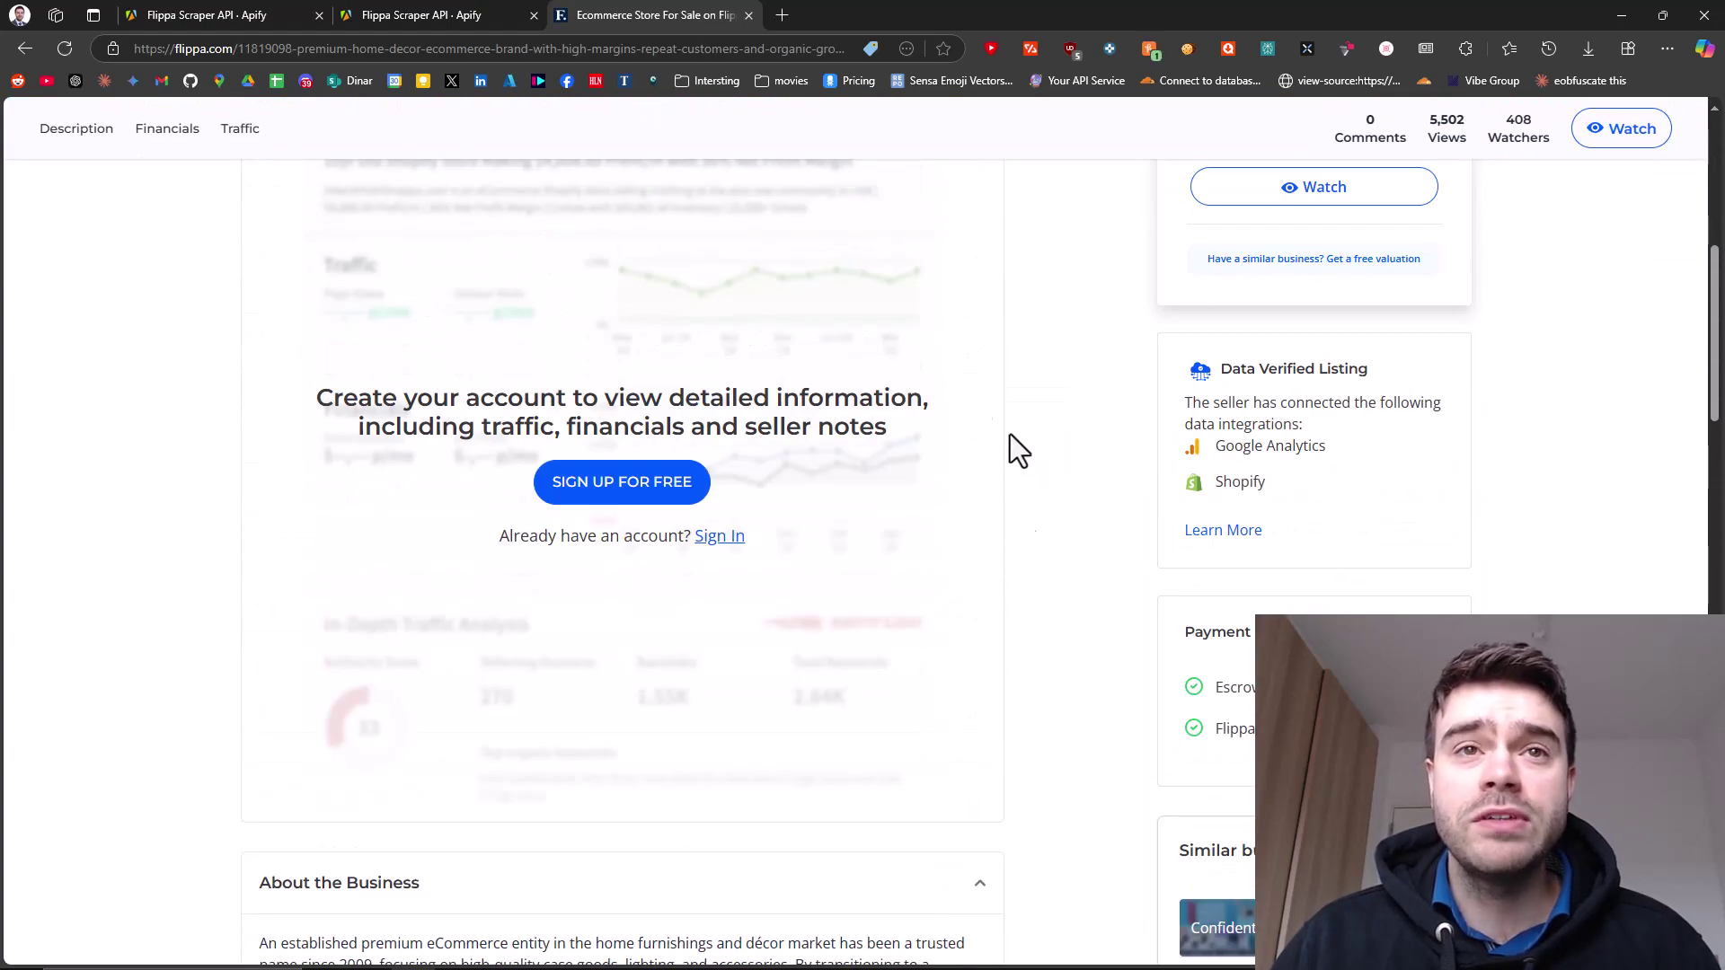
pyautogui.scroll(-4, 962, 629)
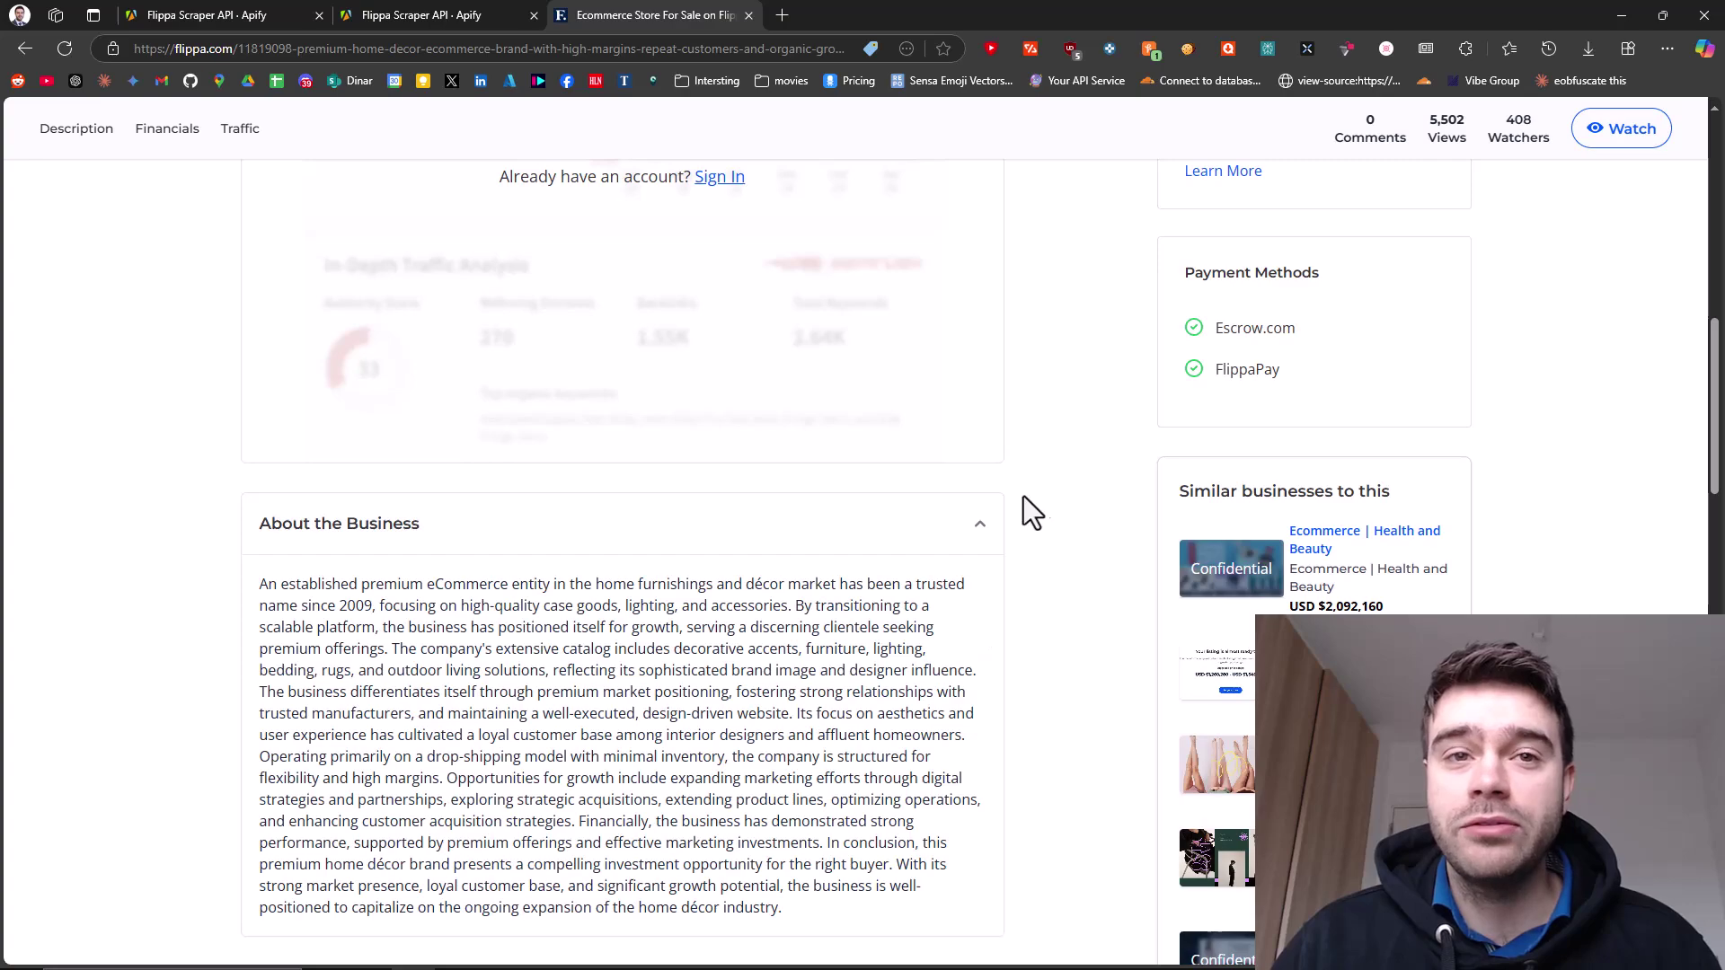
pyautogui.scroll(4, 990, 482)
pyautogui.scroll(-4, 990, 482)
pyautogui.hotkey('alt', 'Left')
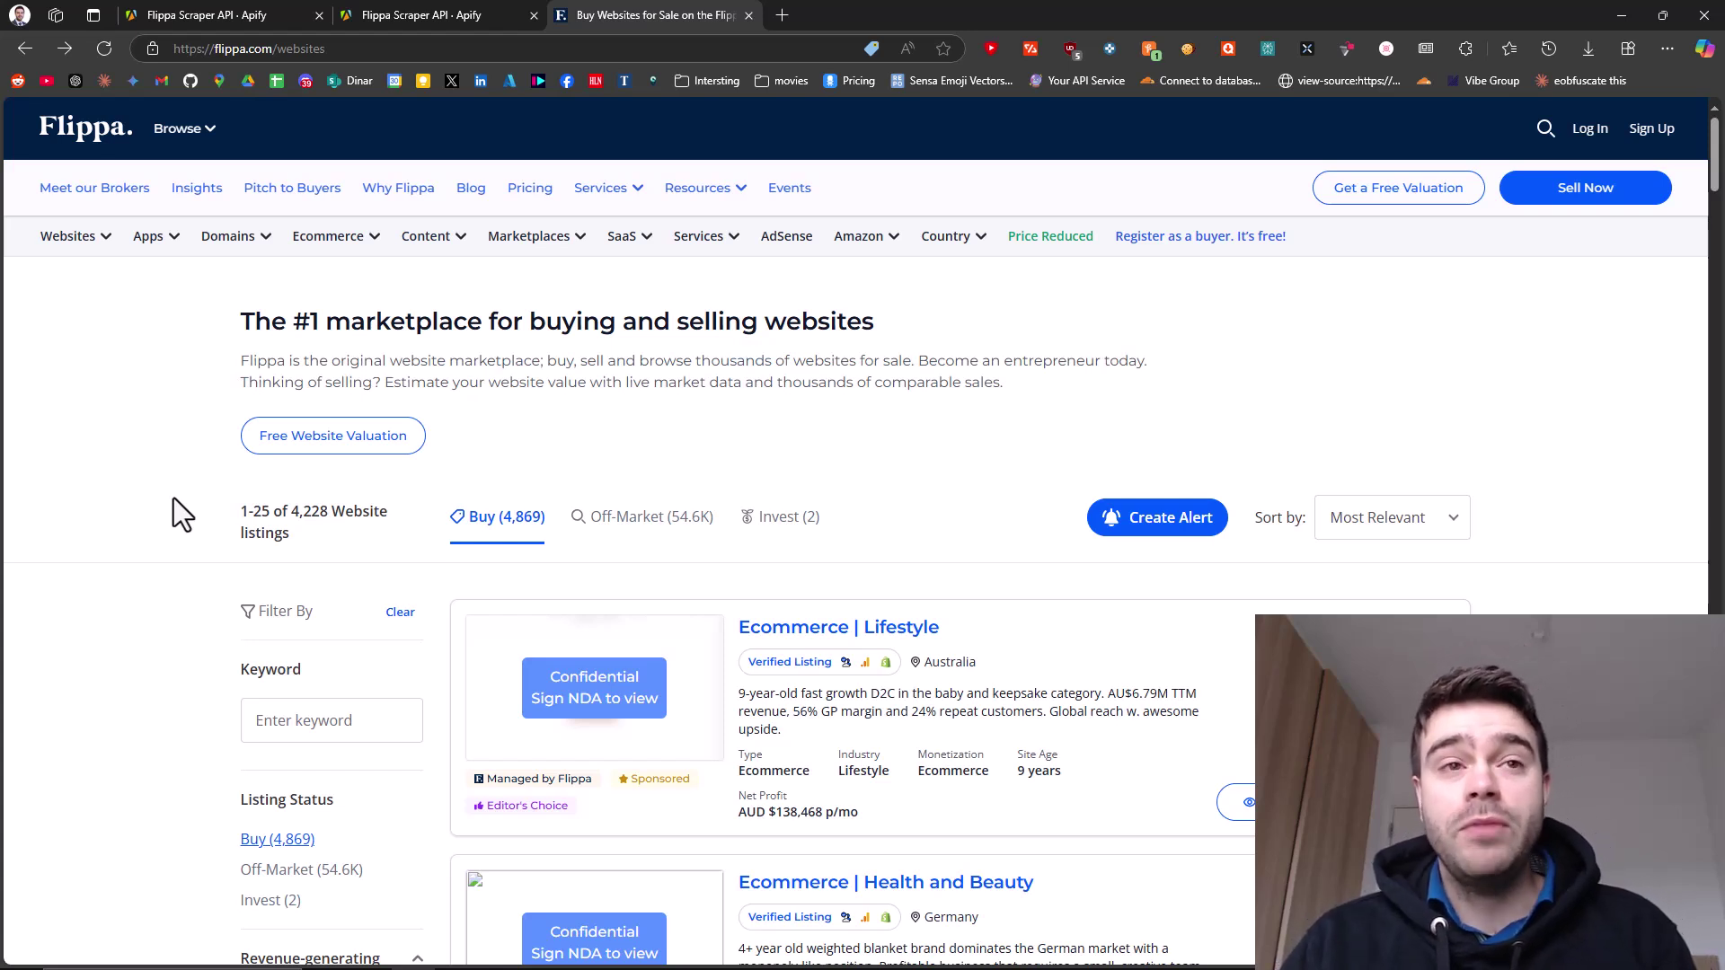
# - Check how many website listings are shown per page and look through the listings below
pyautogui.moveTo(224, 509); pyautogui.dragTo(274, 517)
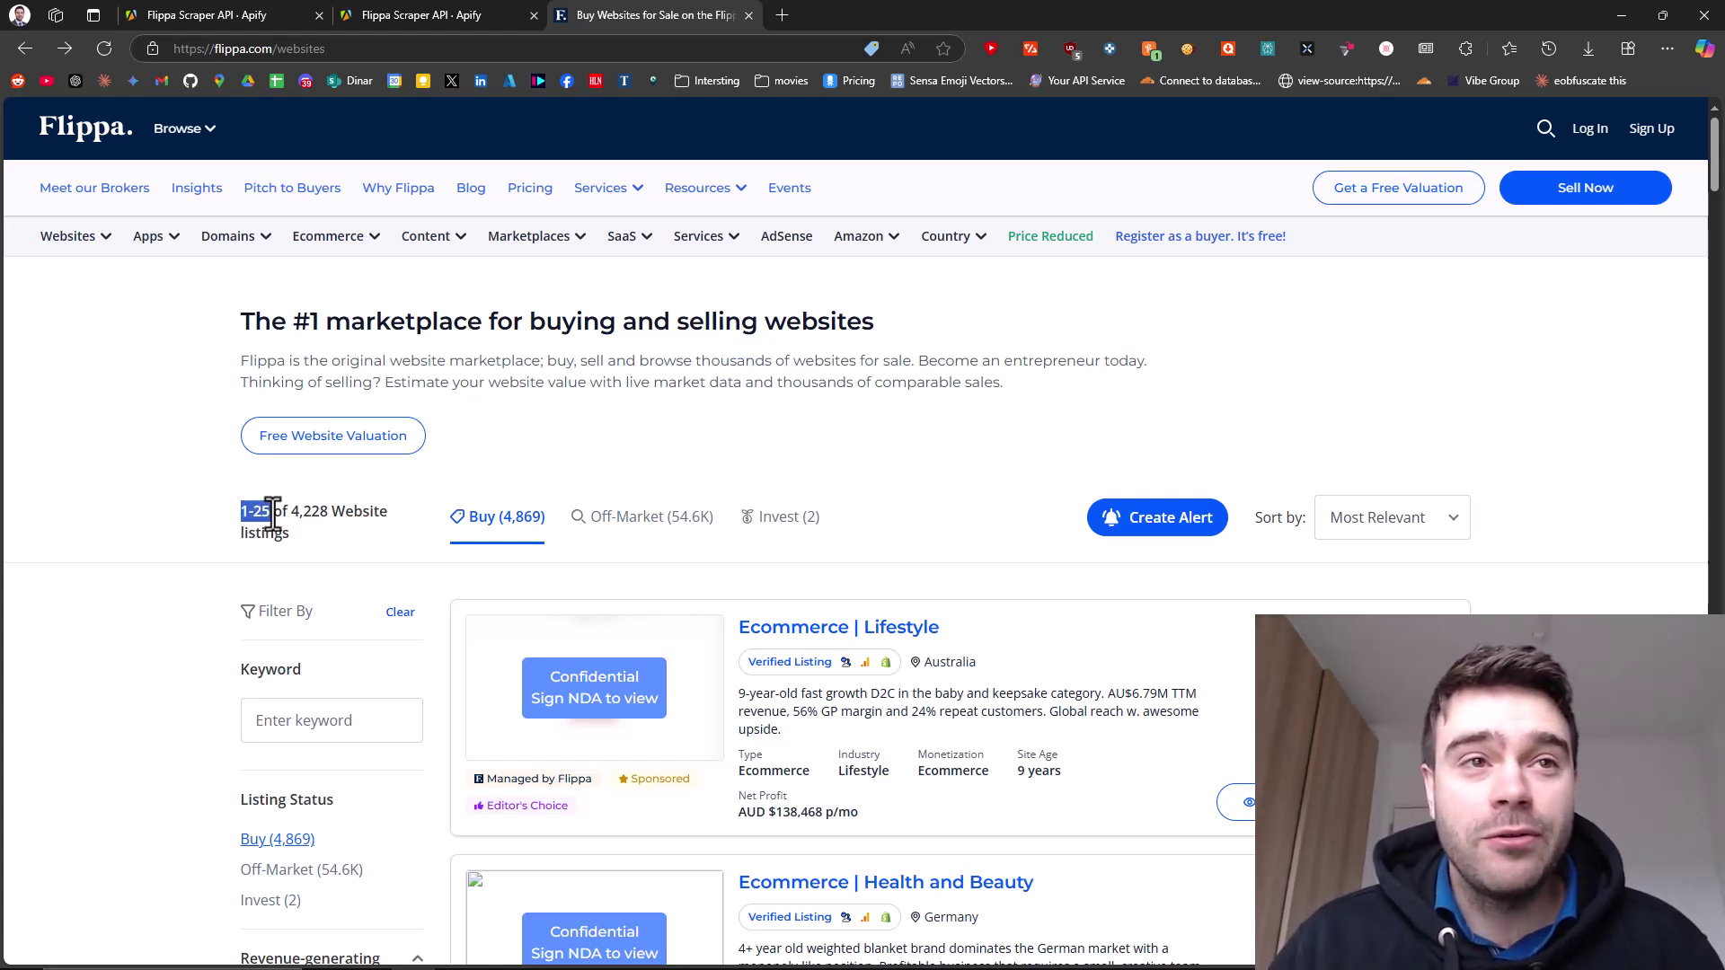
pyautogui.click(360, 520)
pyautogui.scroll(-10, 830, 590)
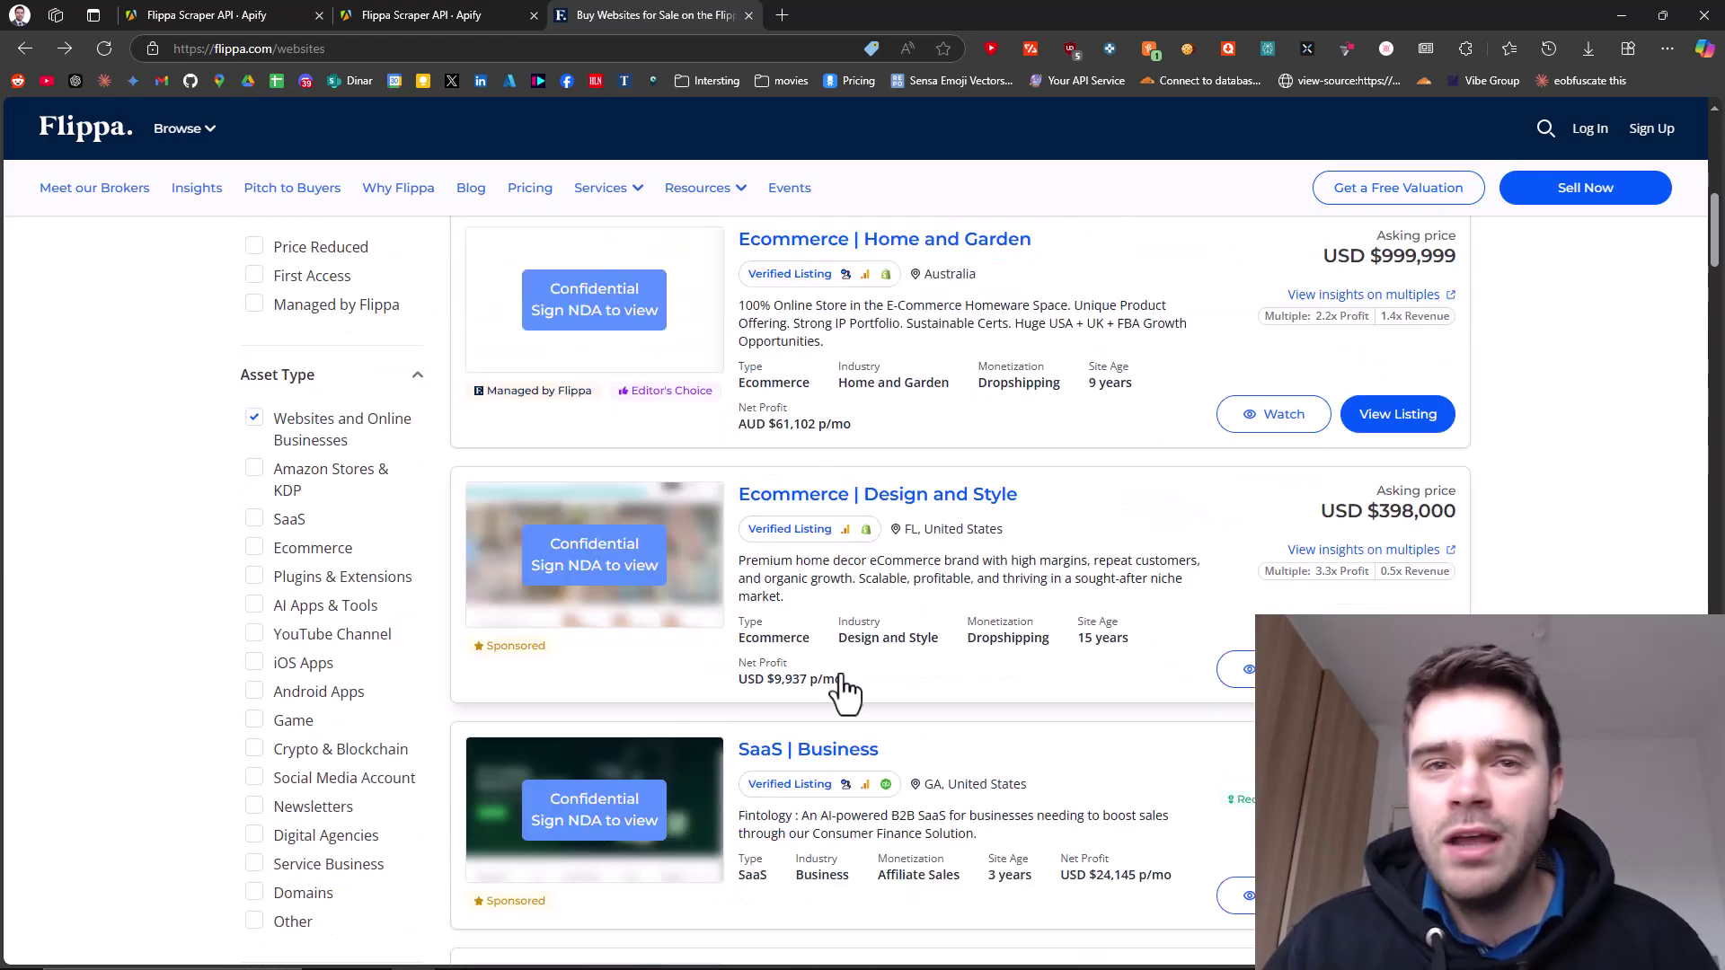
pyautogui.scroll(2, 845, 692)
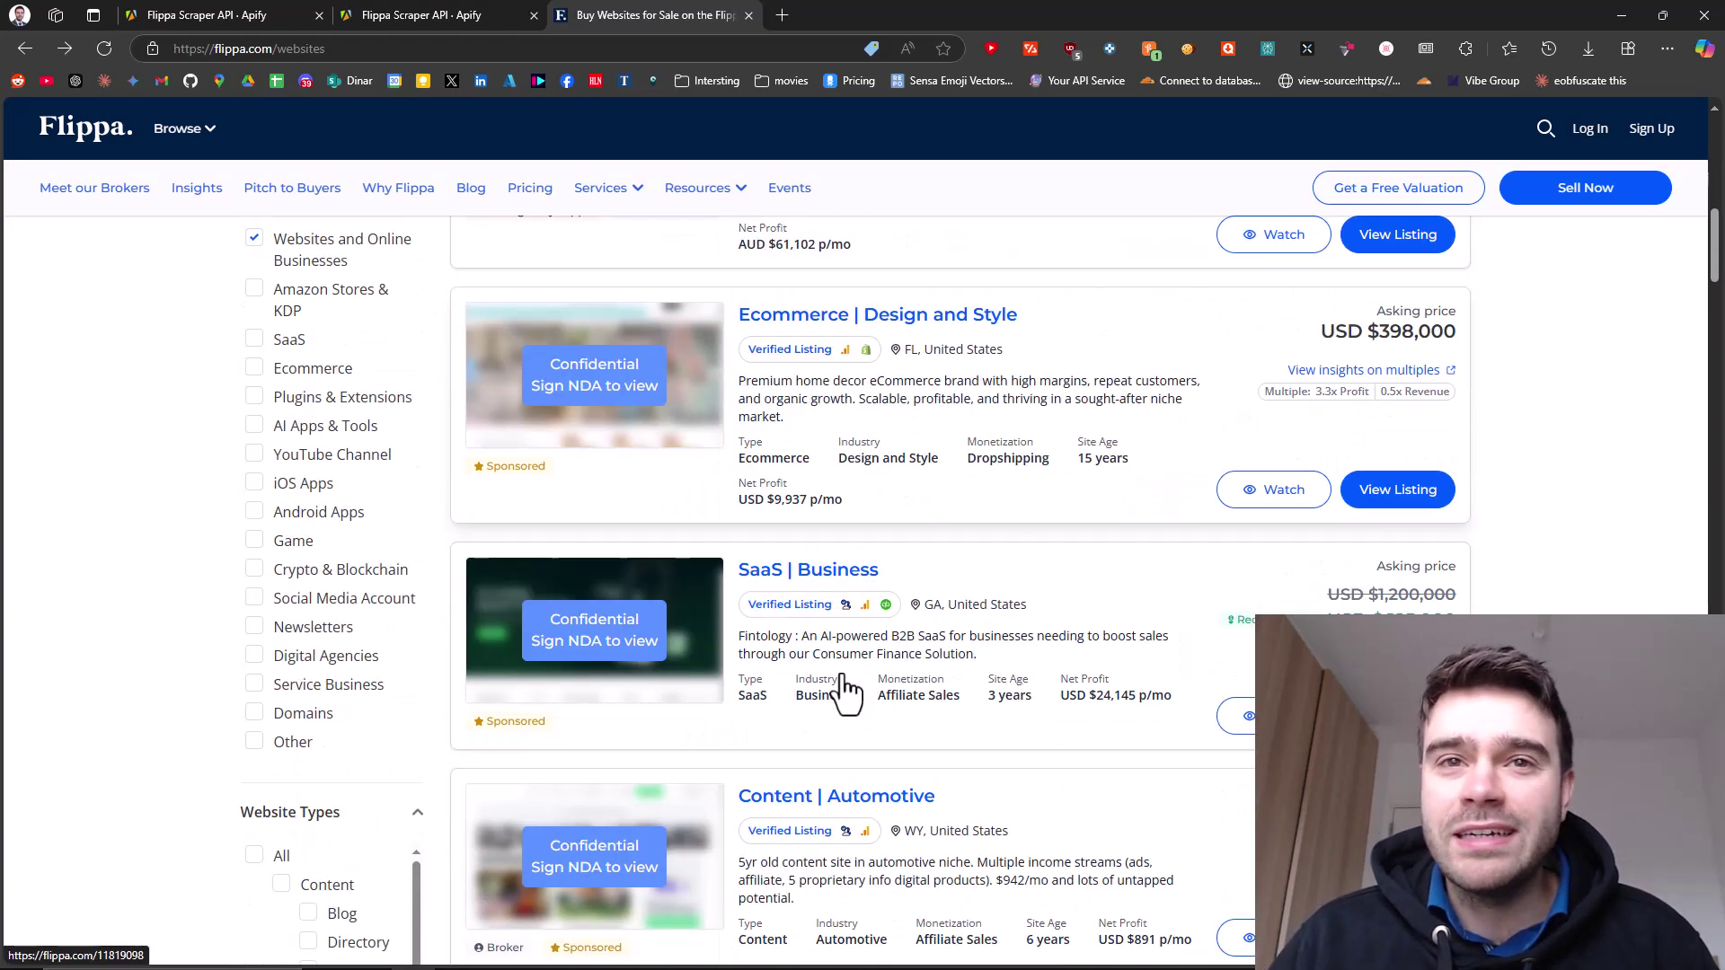
pyautogui.scroll(6, 844, 693)
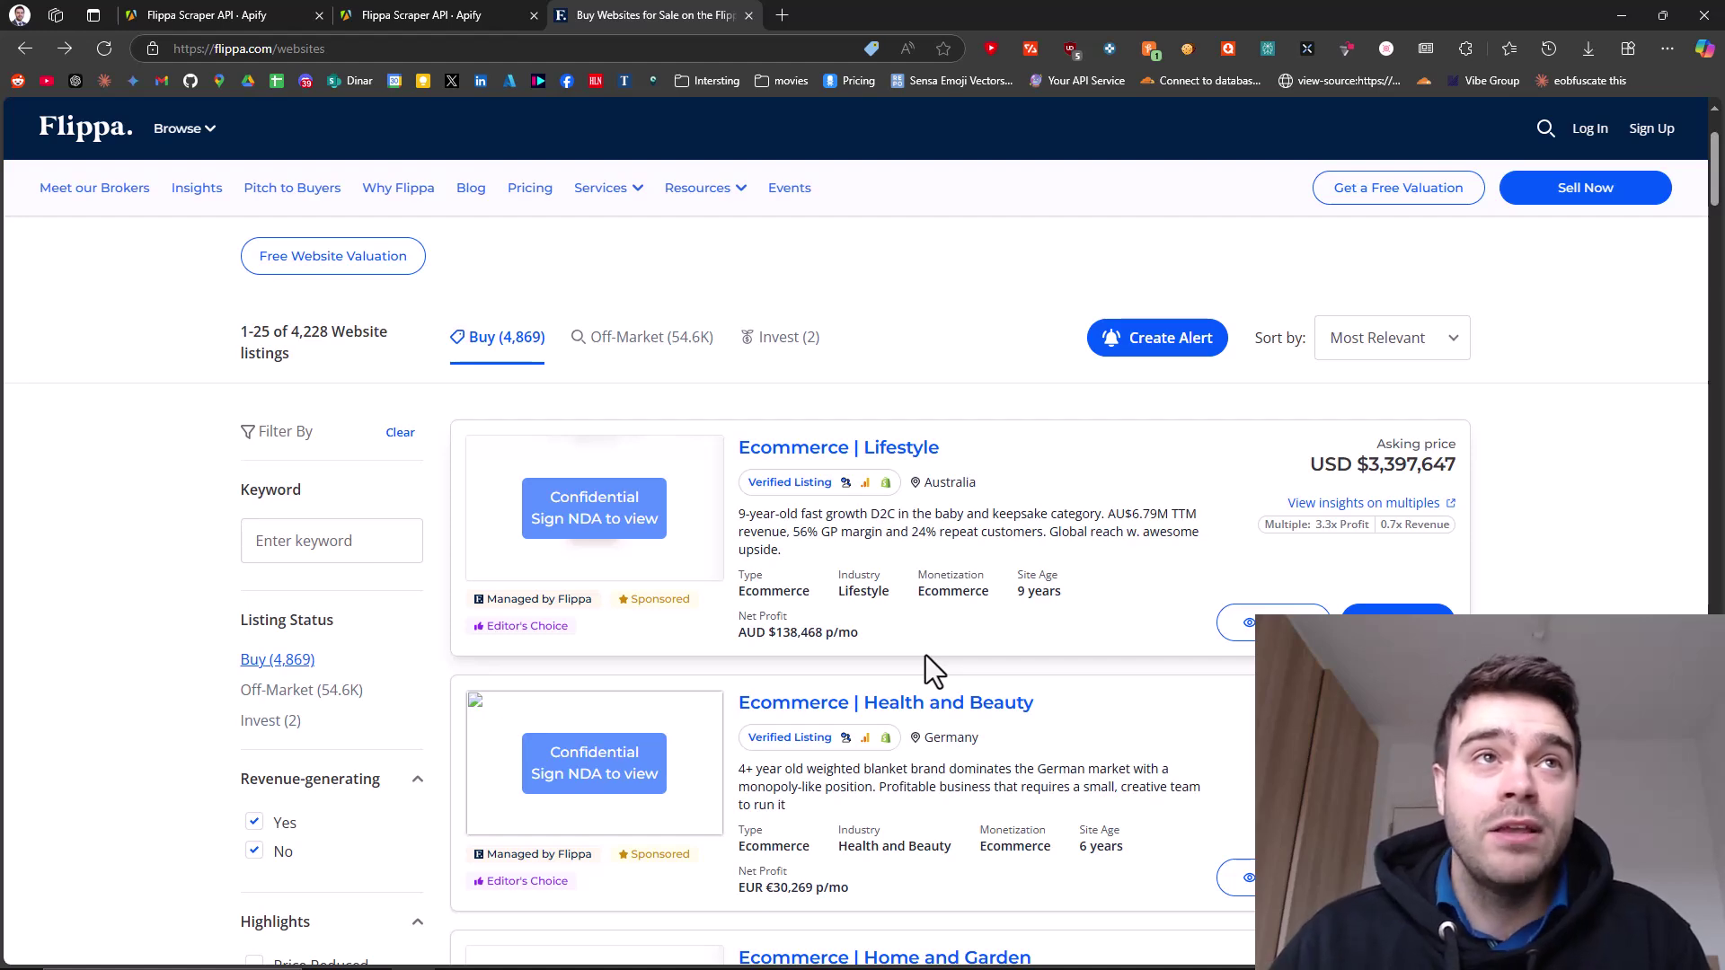
# - Switch to the Flippa Scraper API page on Apify and read its README through to the example result
pyautogui.click(192, 17)
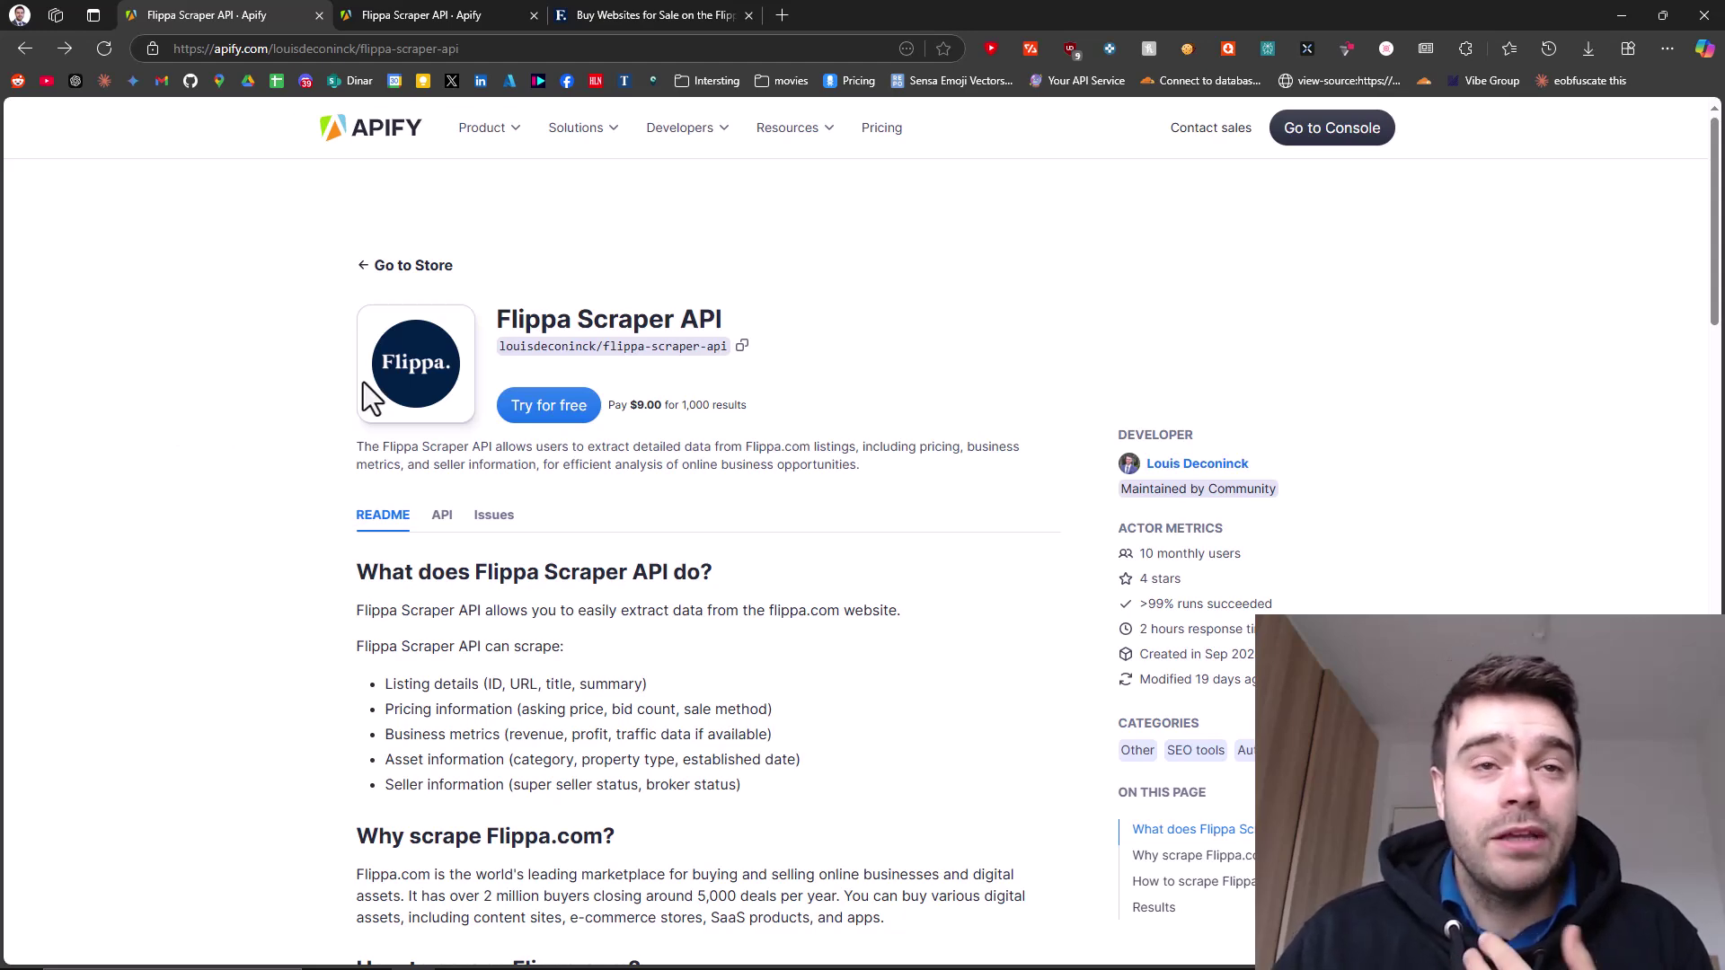
pyautogui.scroll(-3, 280, 607)
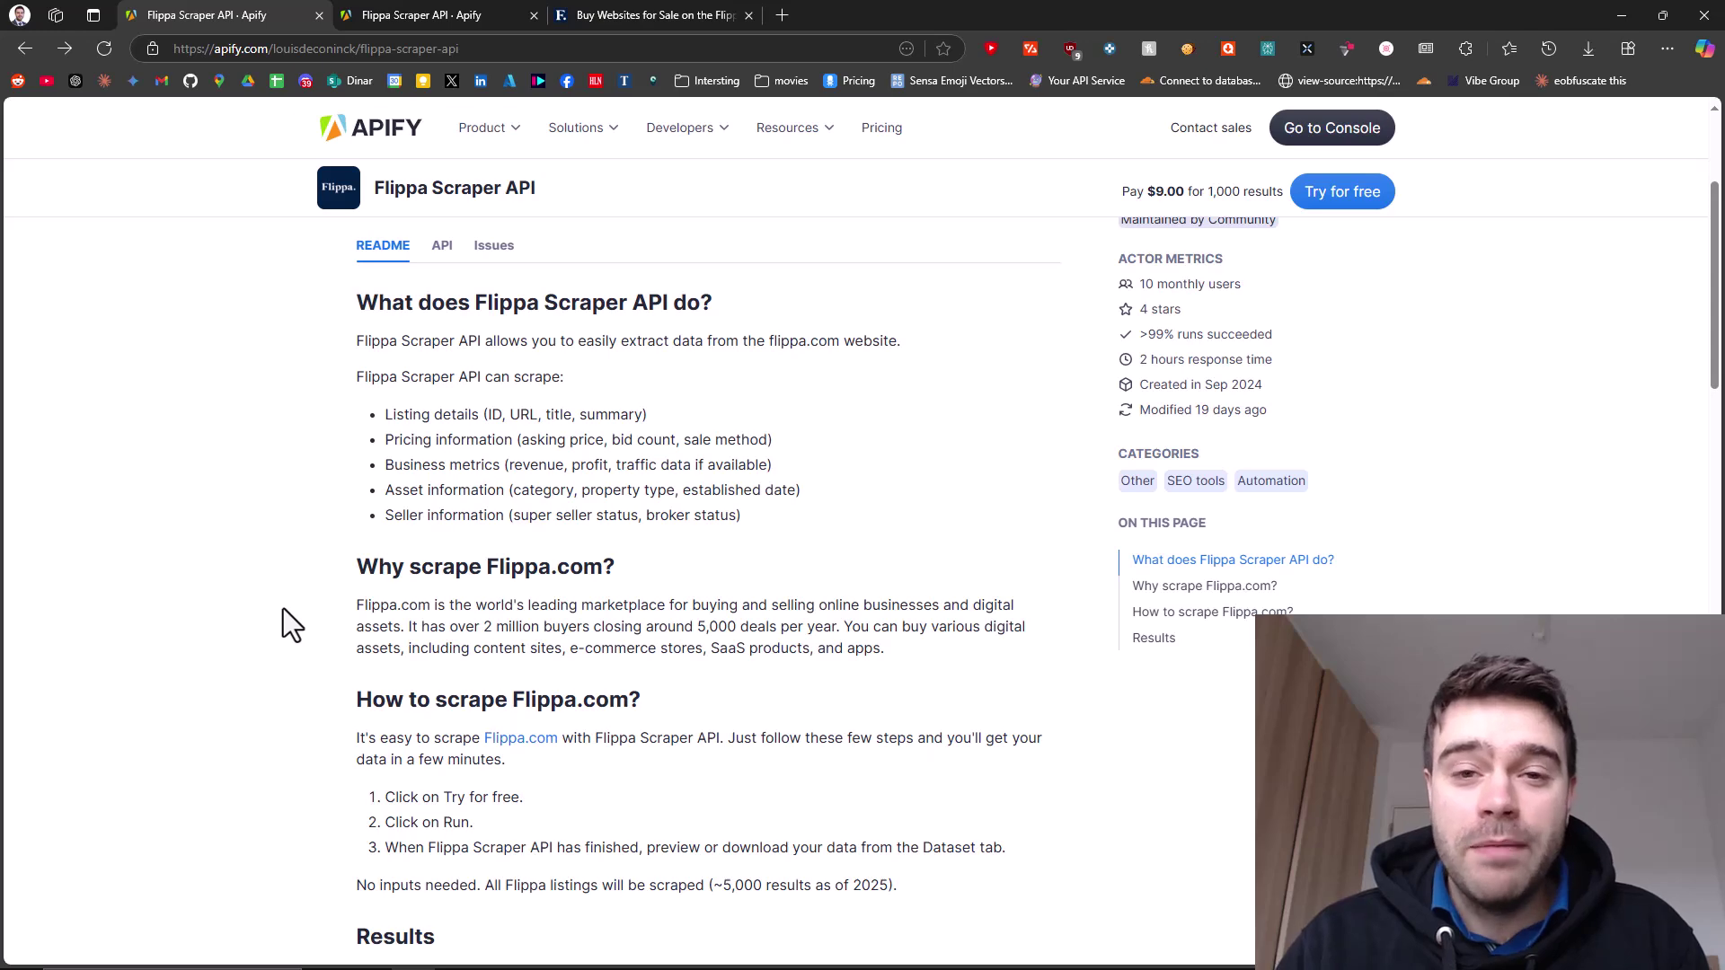
pyautogui.scroll(-2, 283, 607)
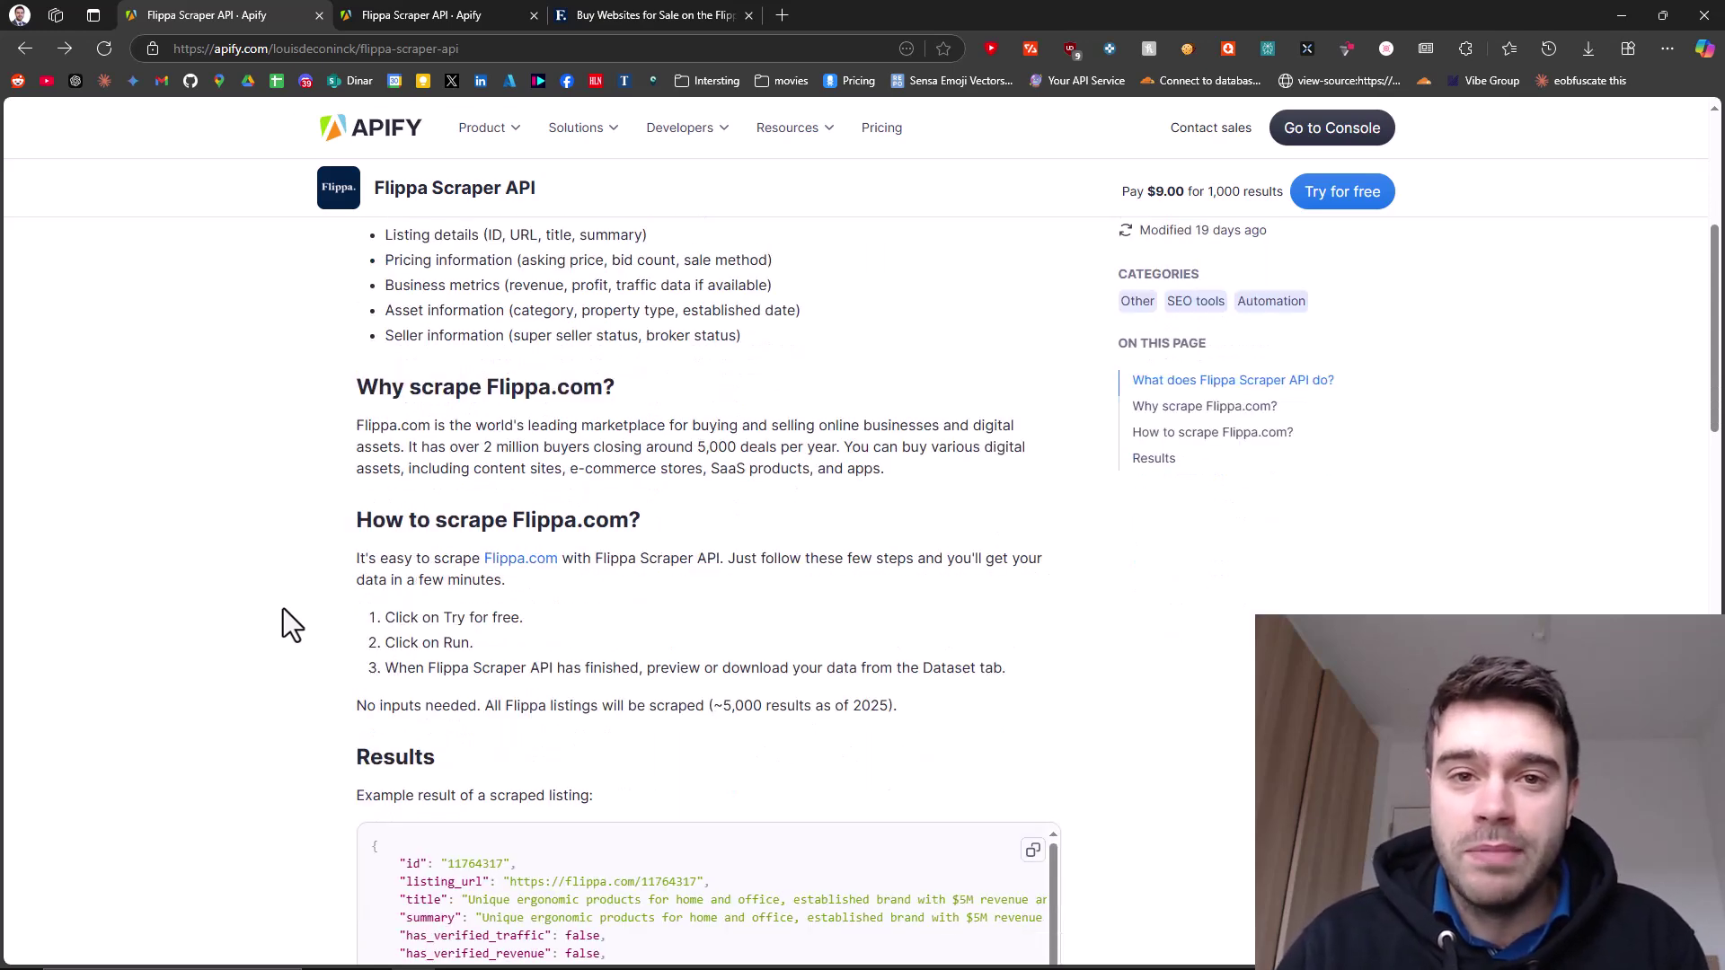
pyautogui.scroll(-6, 283, 607)
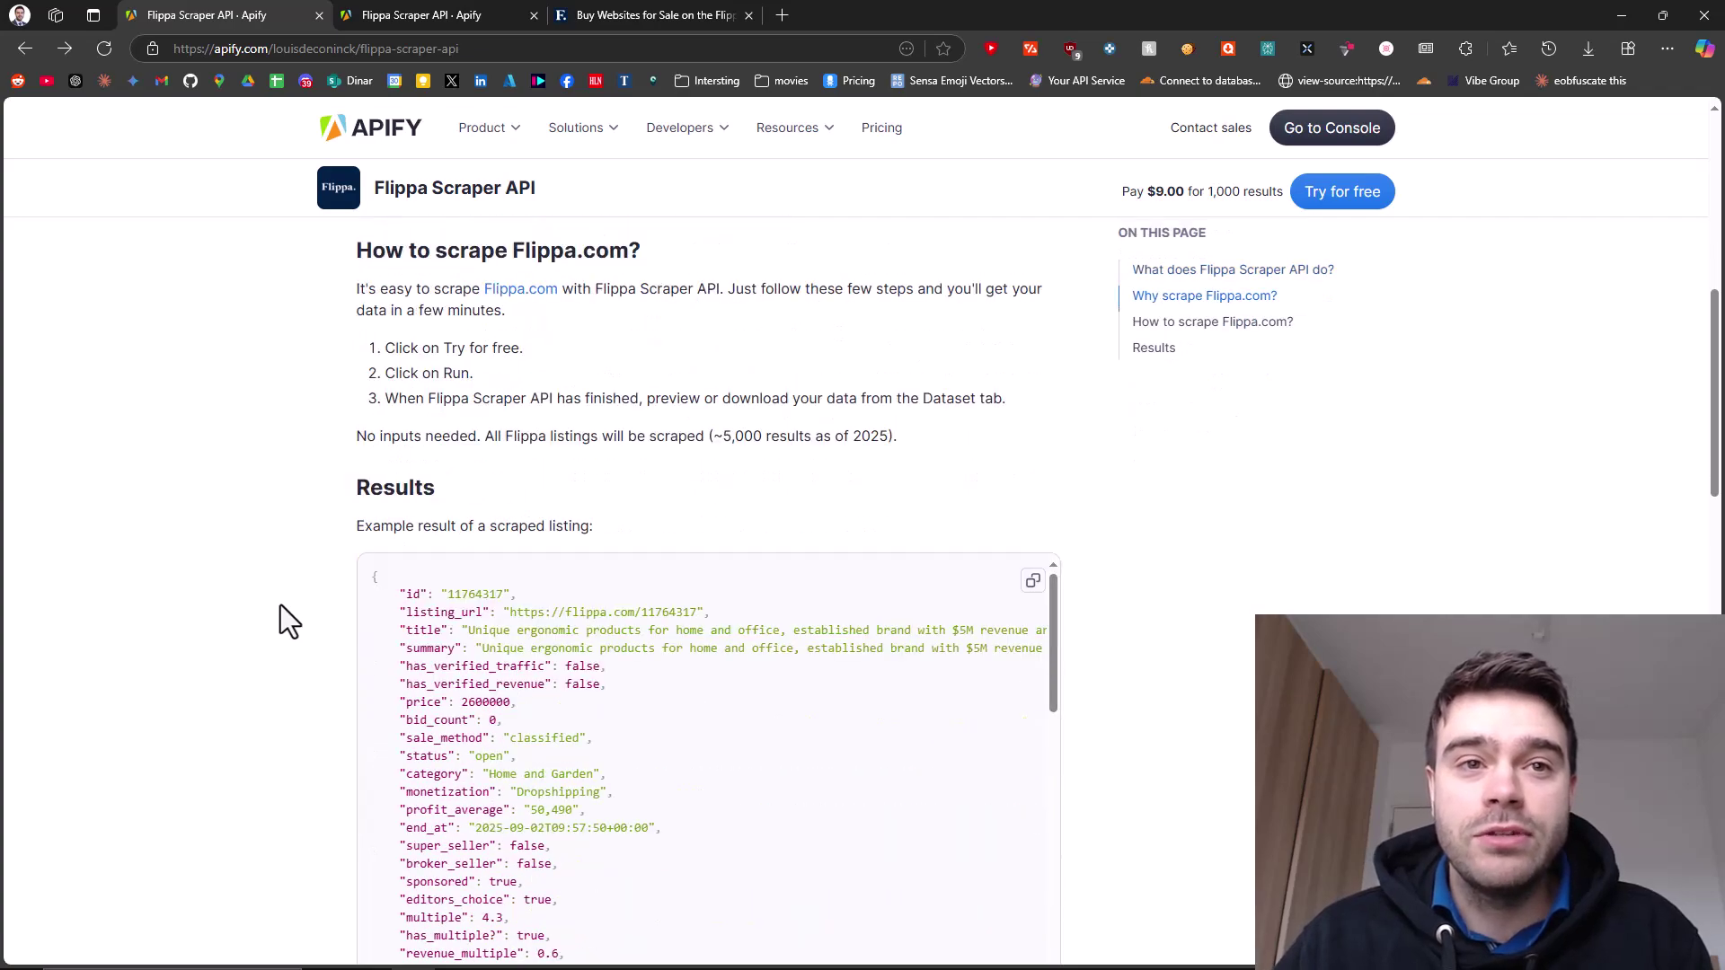
pyautogui.scroll(12, 288, 661)
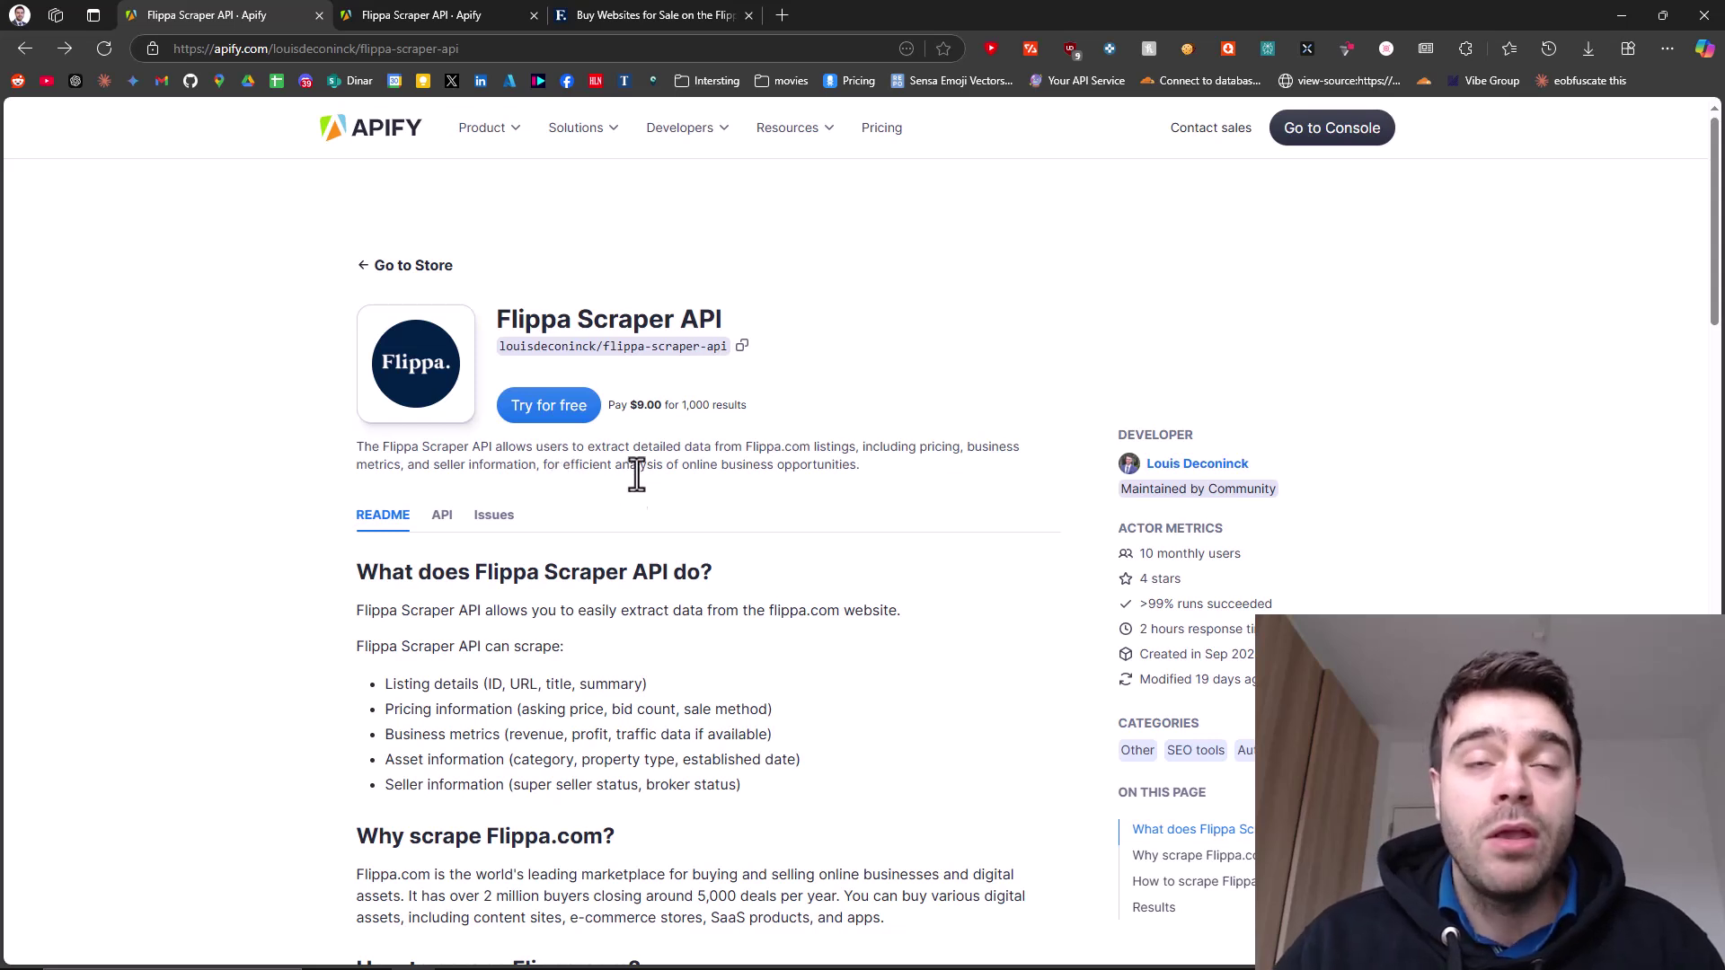
# - Open the Flippa Scraper API in the Apify console and start a run with its default input
pyautogui.click(564, 421)
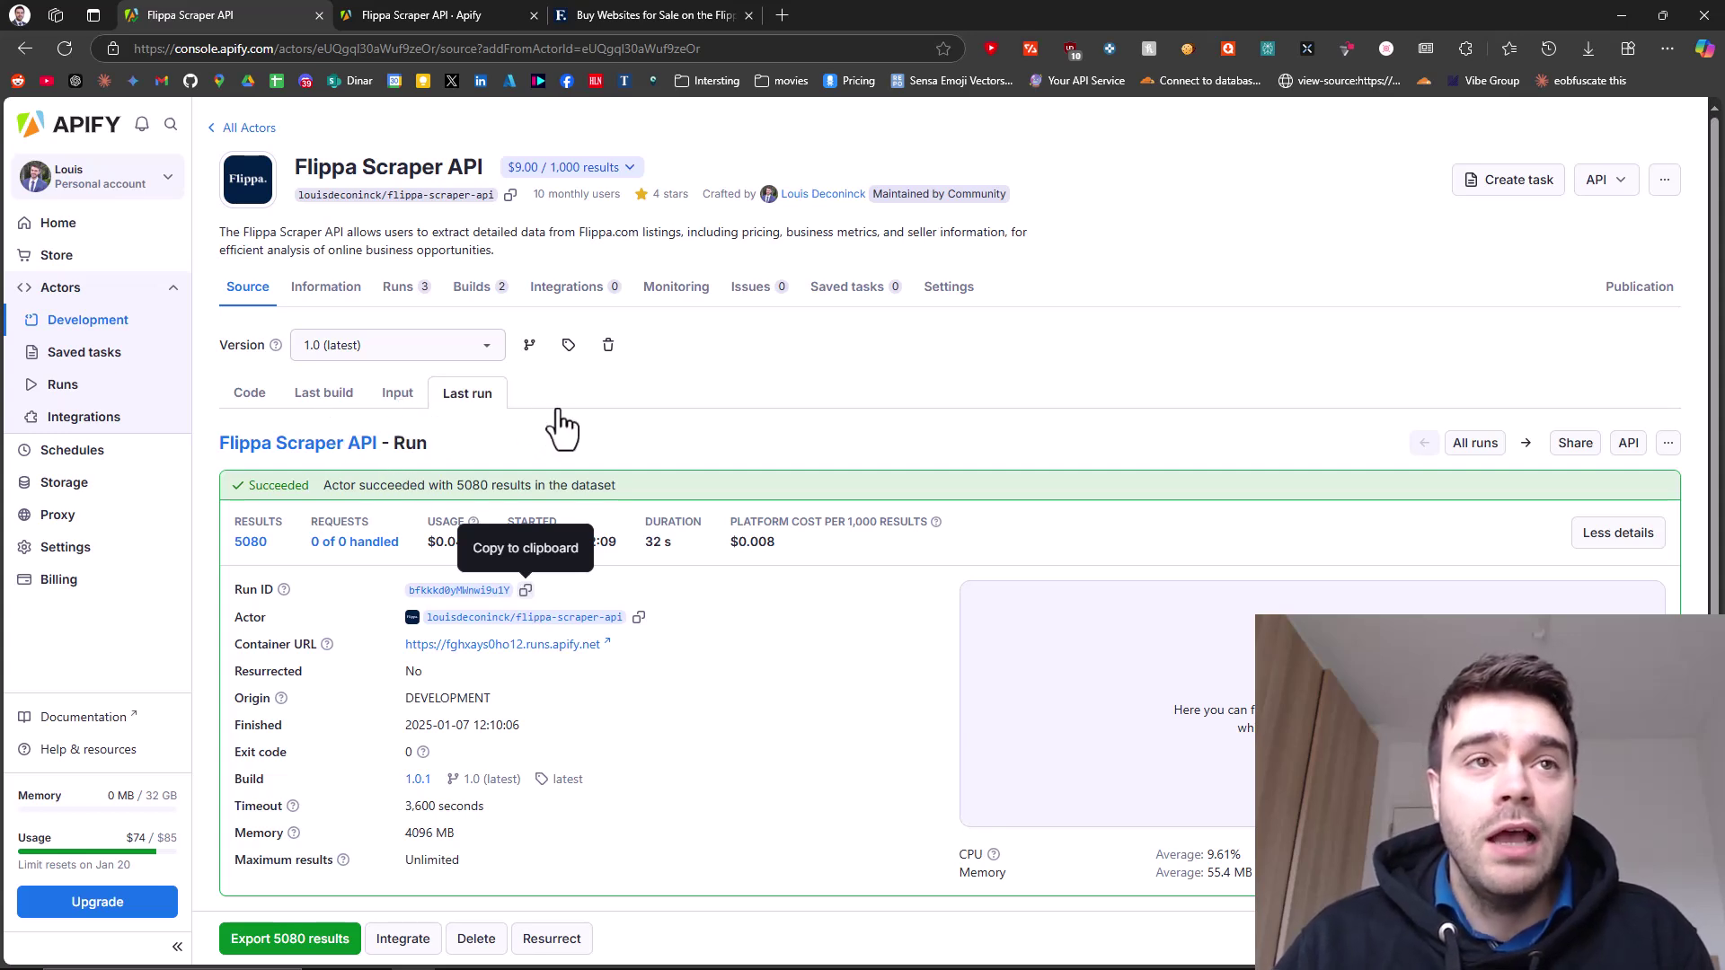
pyautogui.click(395, 401)
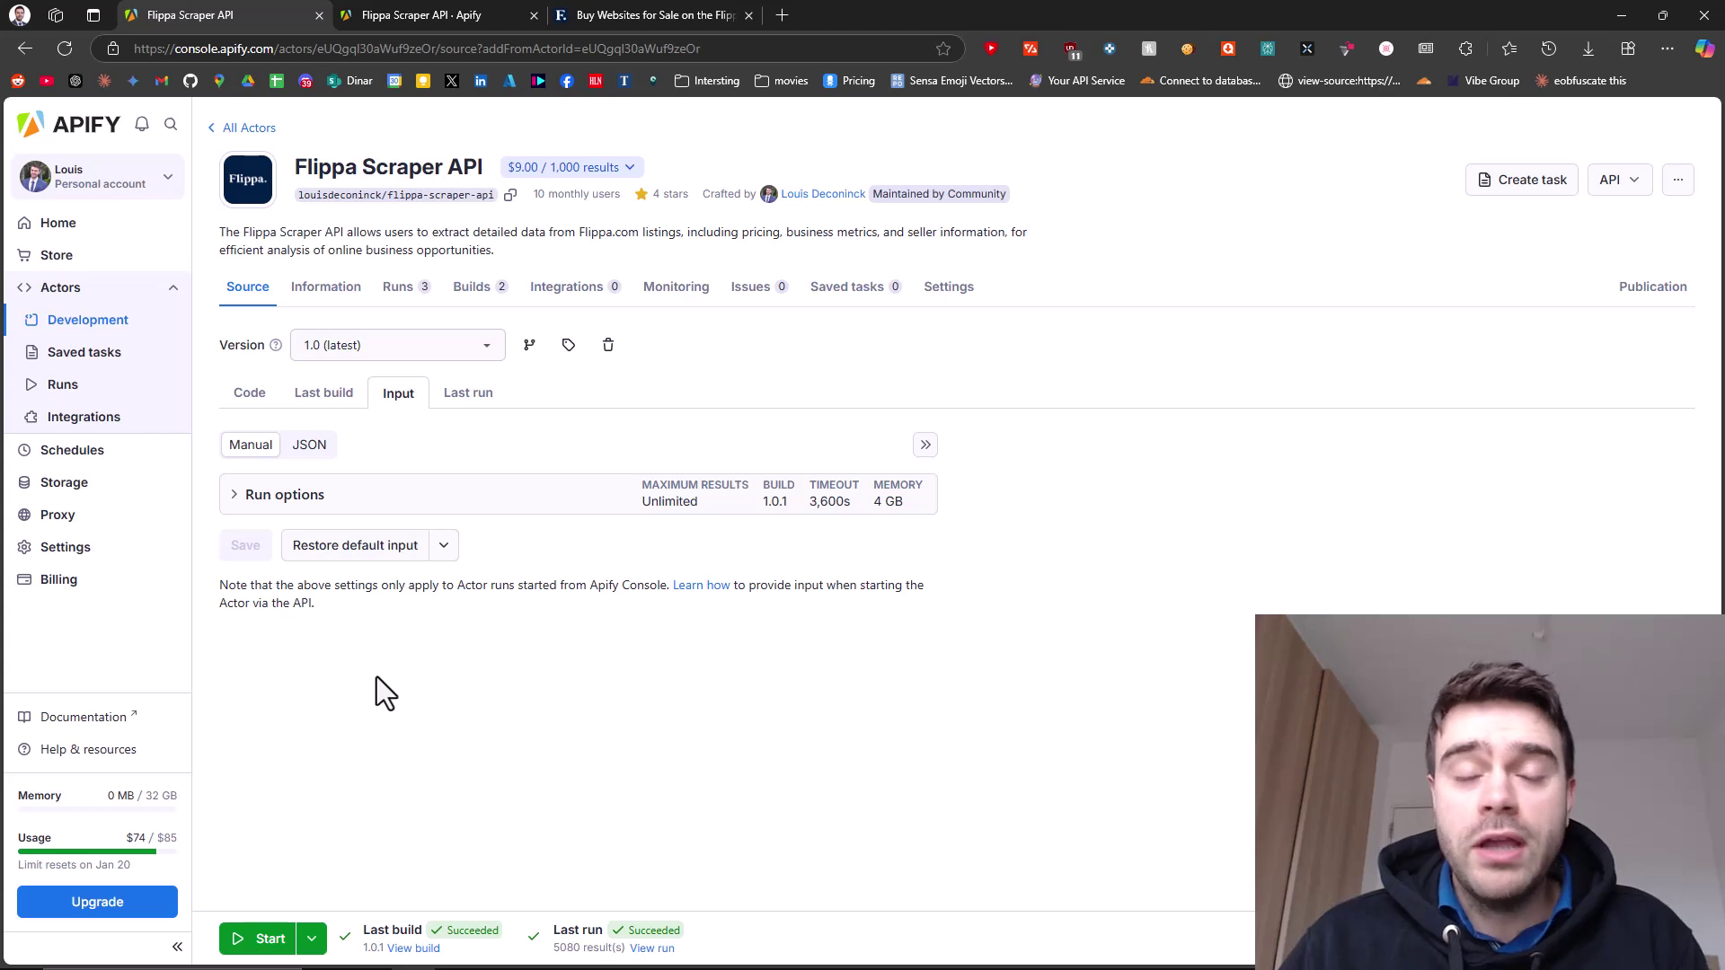
pyautogui.click(268, 936)
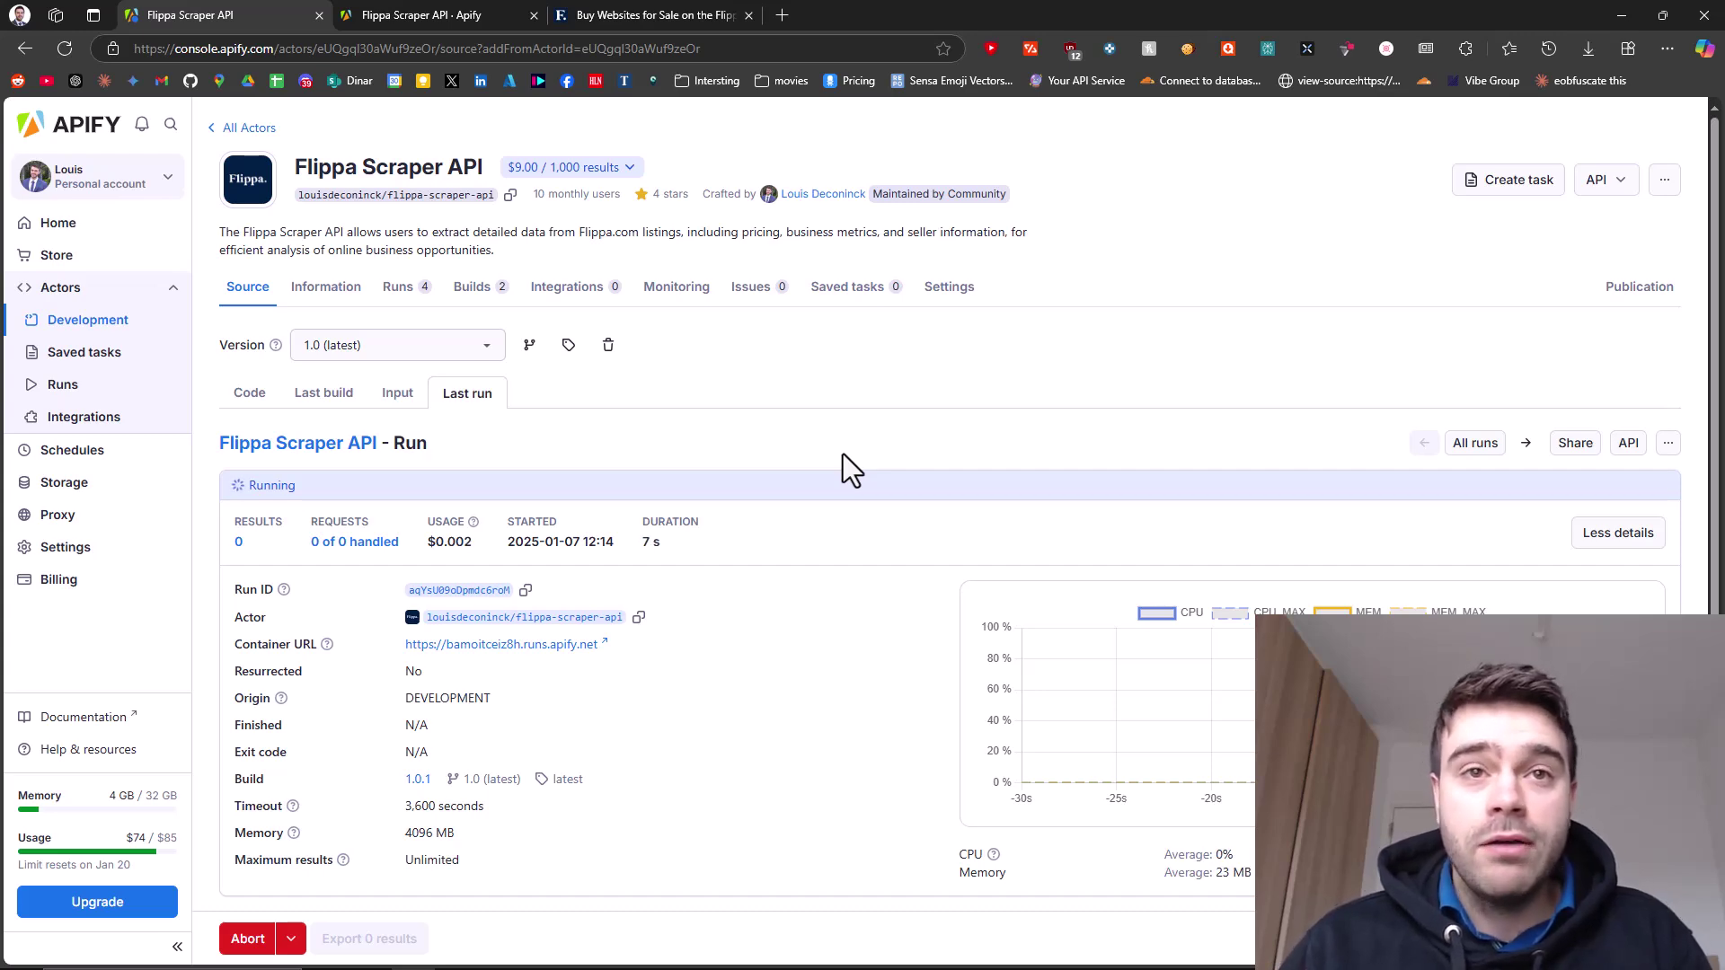
# - Follow the scraper run's output area and its log while the run progresses
pyautogui.scroll(-4, 843, 455)
pyautogui.scroll(-1, 843, 455)
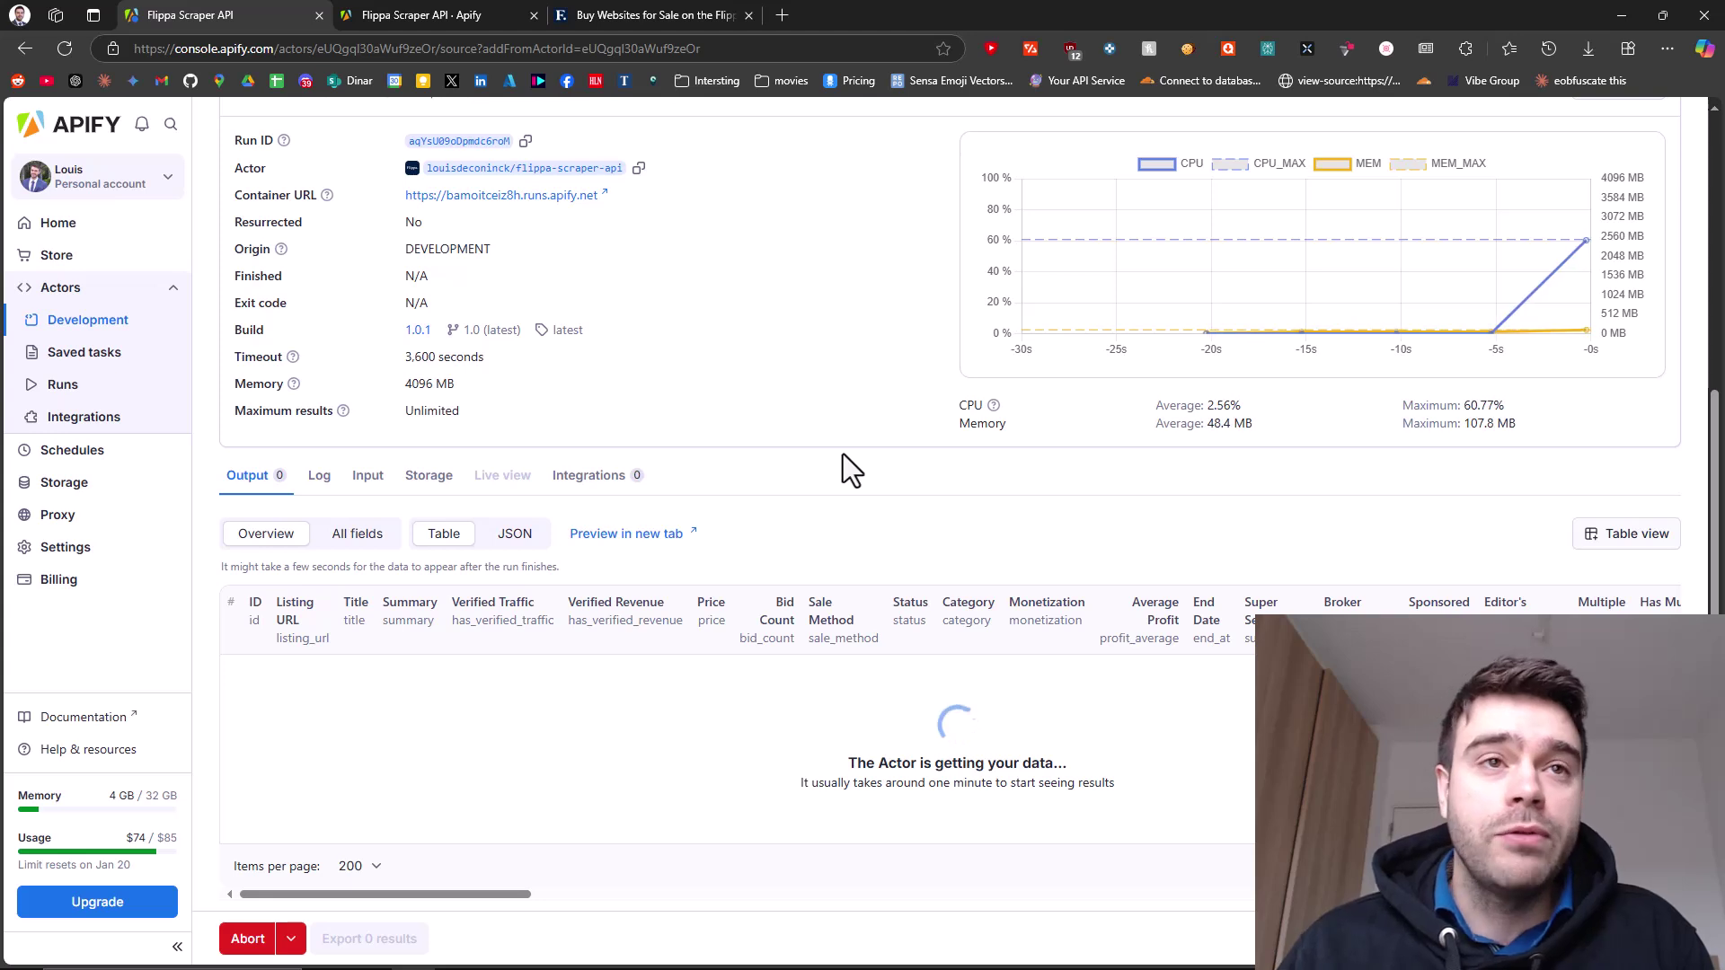
pyautogui.click(332, 492)
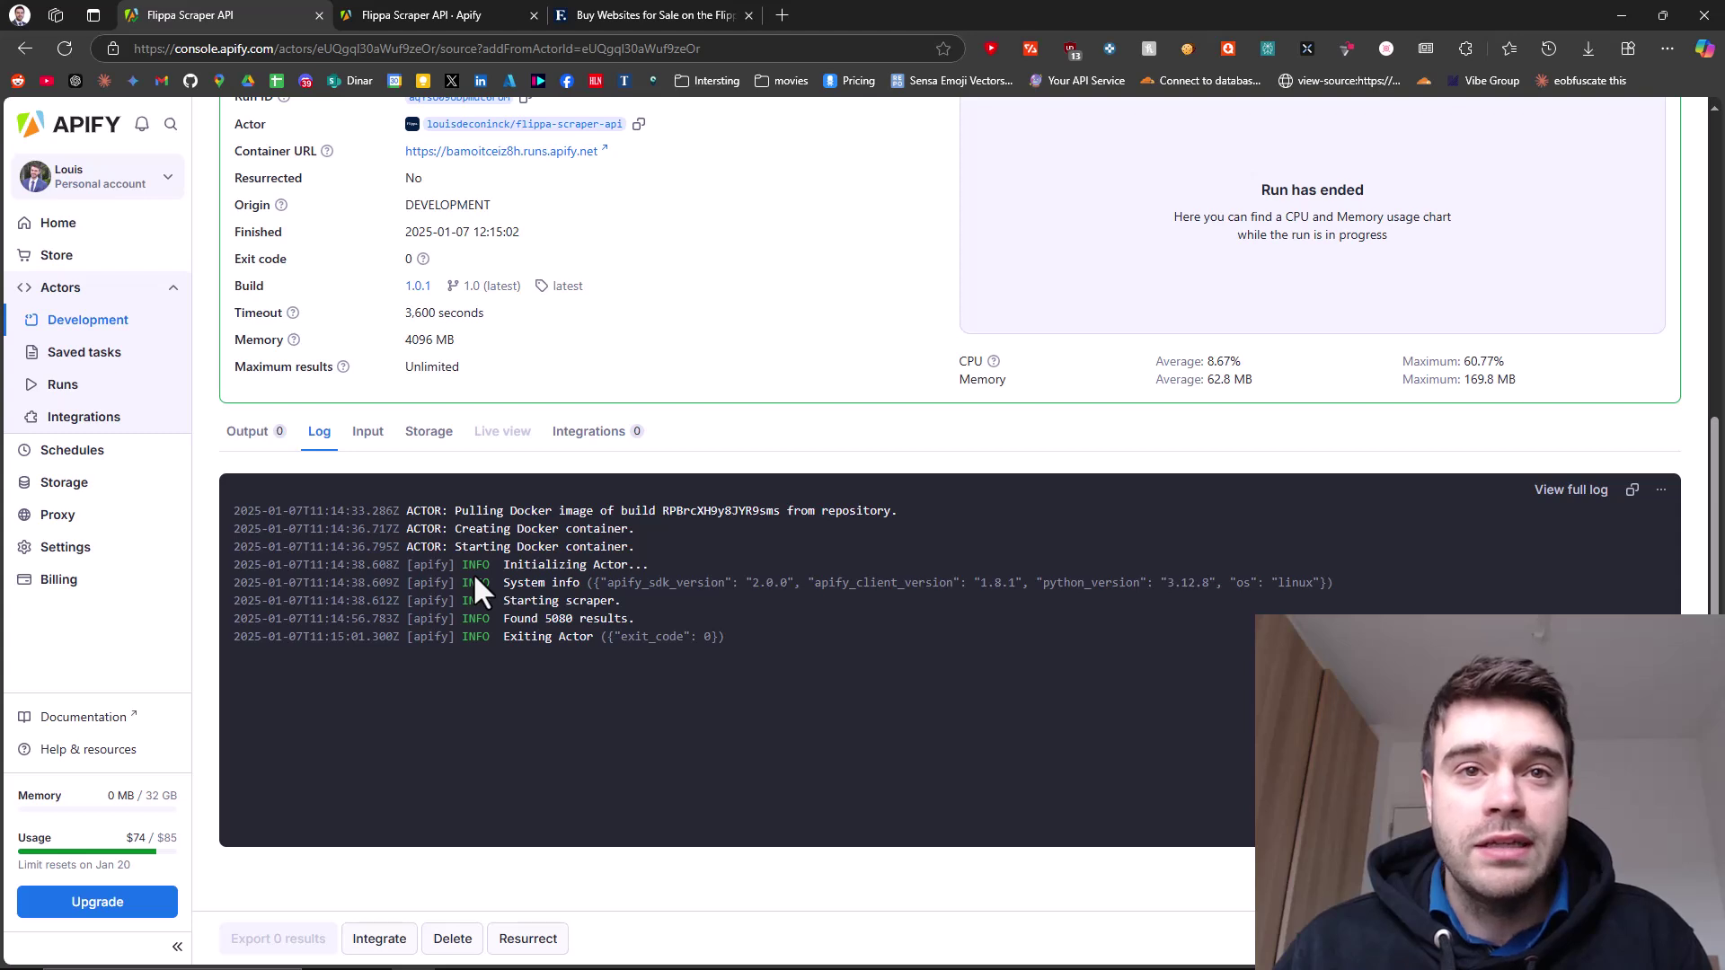
# - Review the run's output table of scraped listings and the run summary with its result count
pyautogui.click(255, 437)
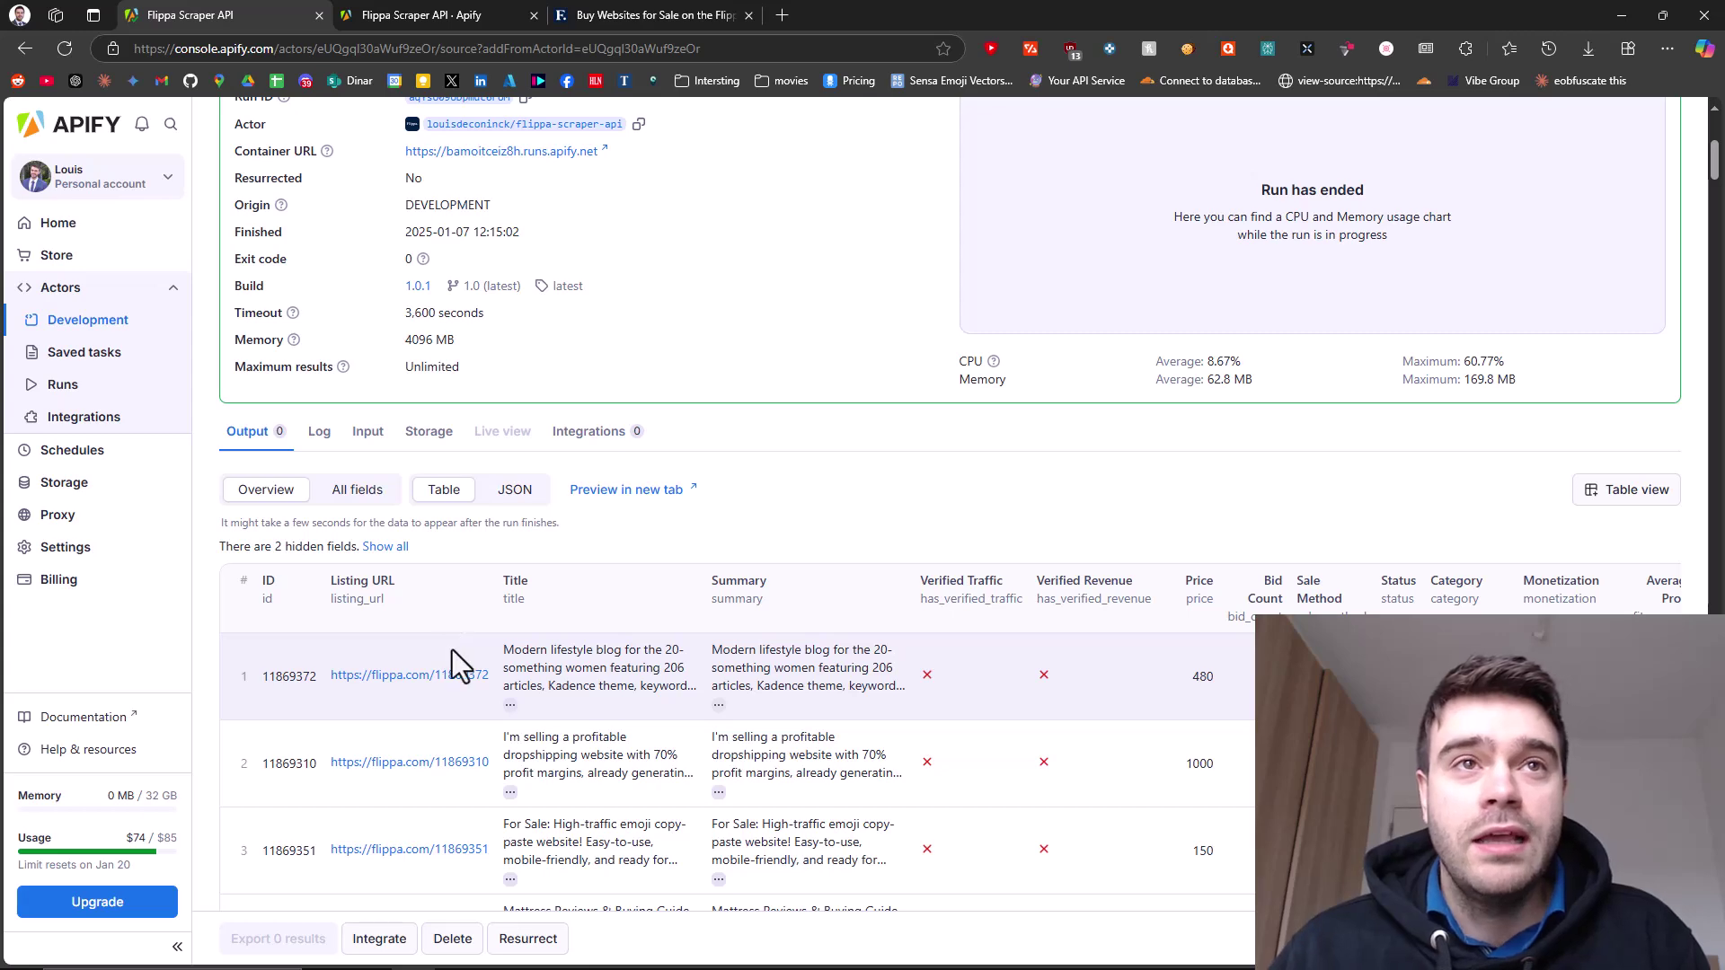
pyautogui.scroll(3, 654, 504)
pyautogui.scroll(-1, 629, 515)
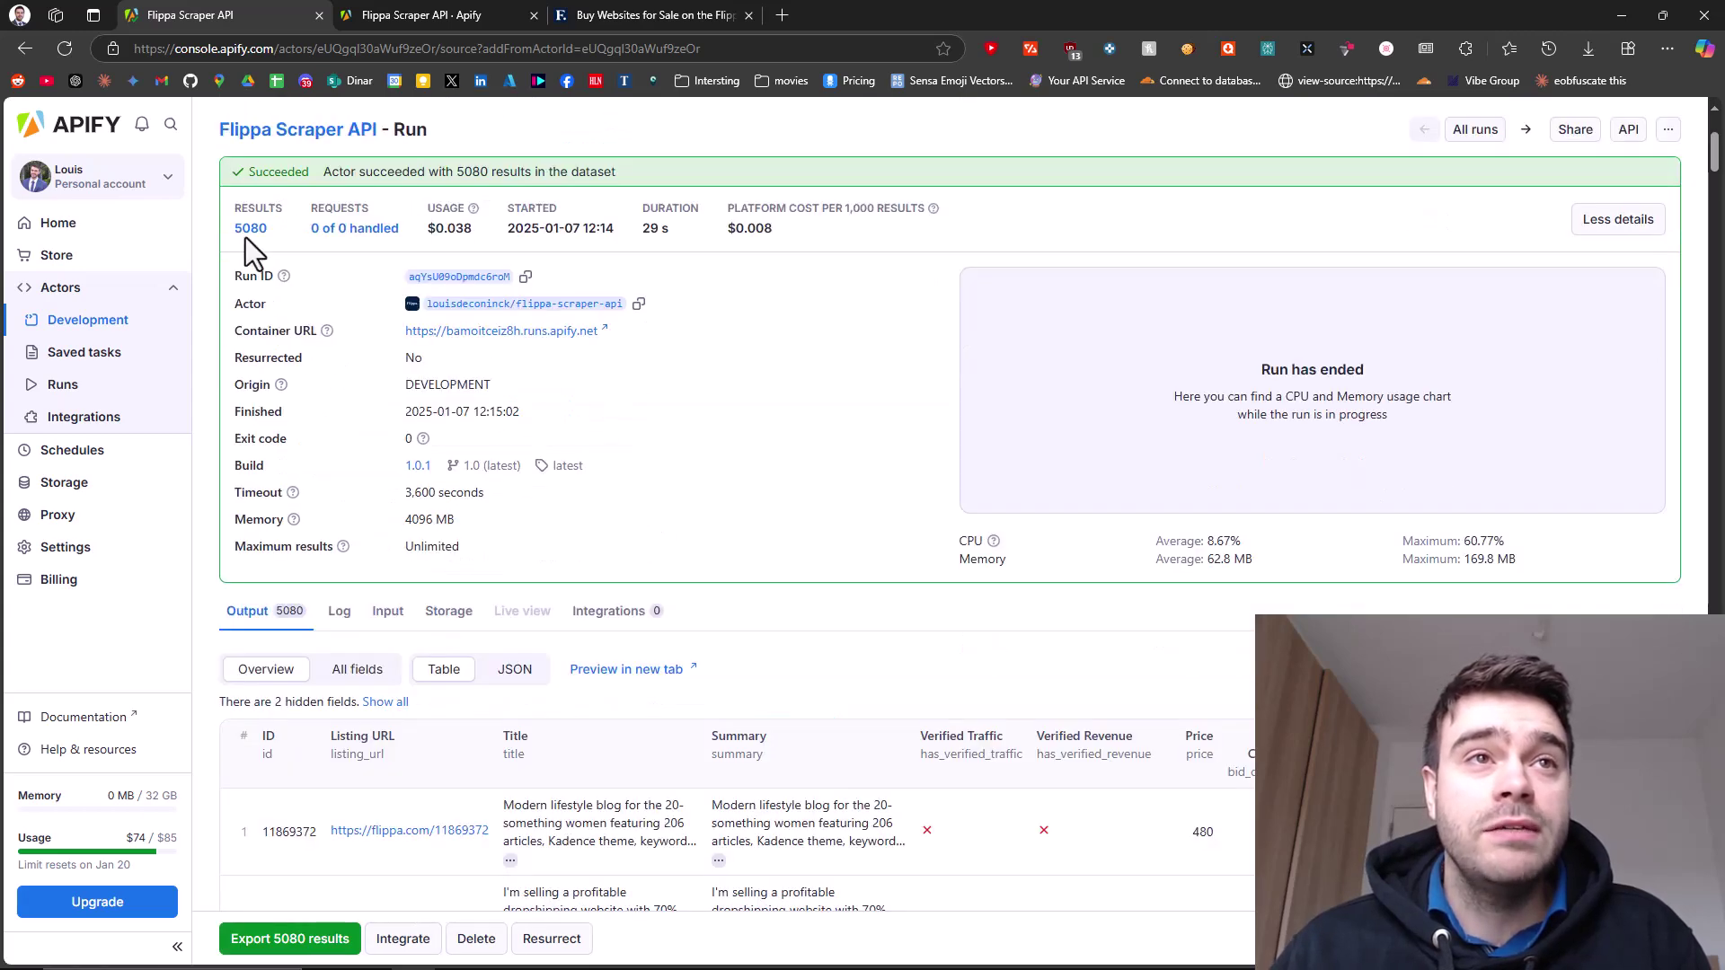
pyautogui.scroll(-3, 372, 434)
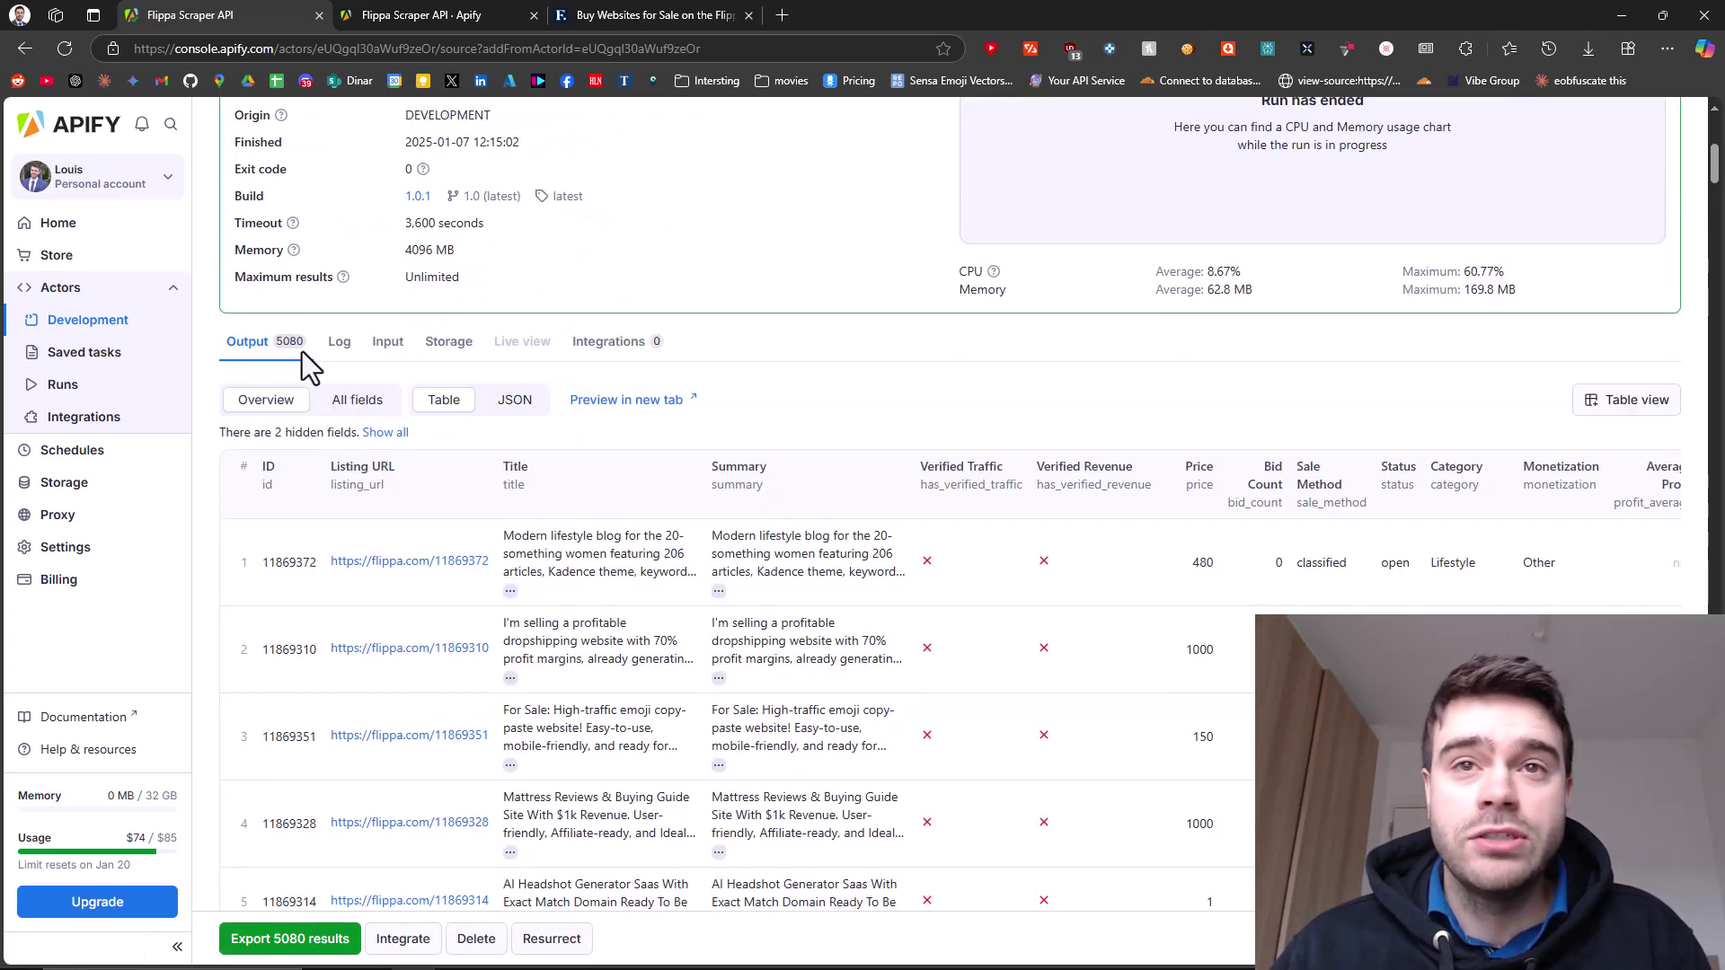
pyautogui.scroll(-1, 489, 408)
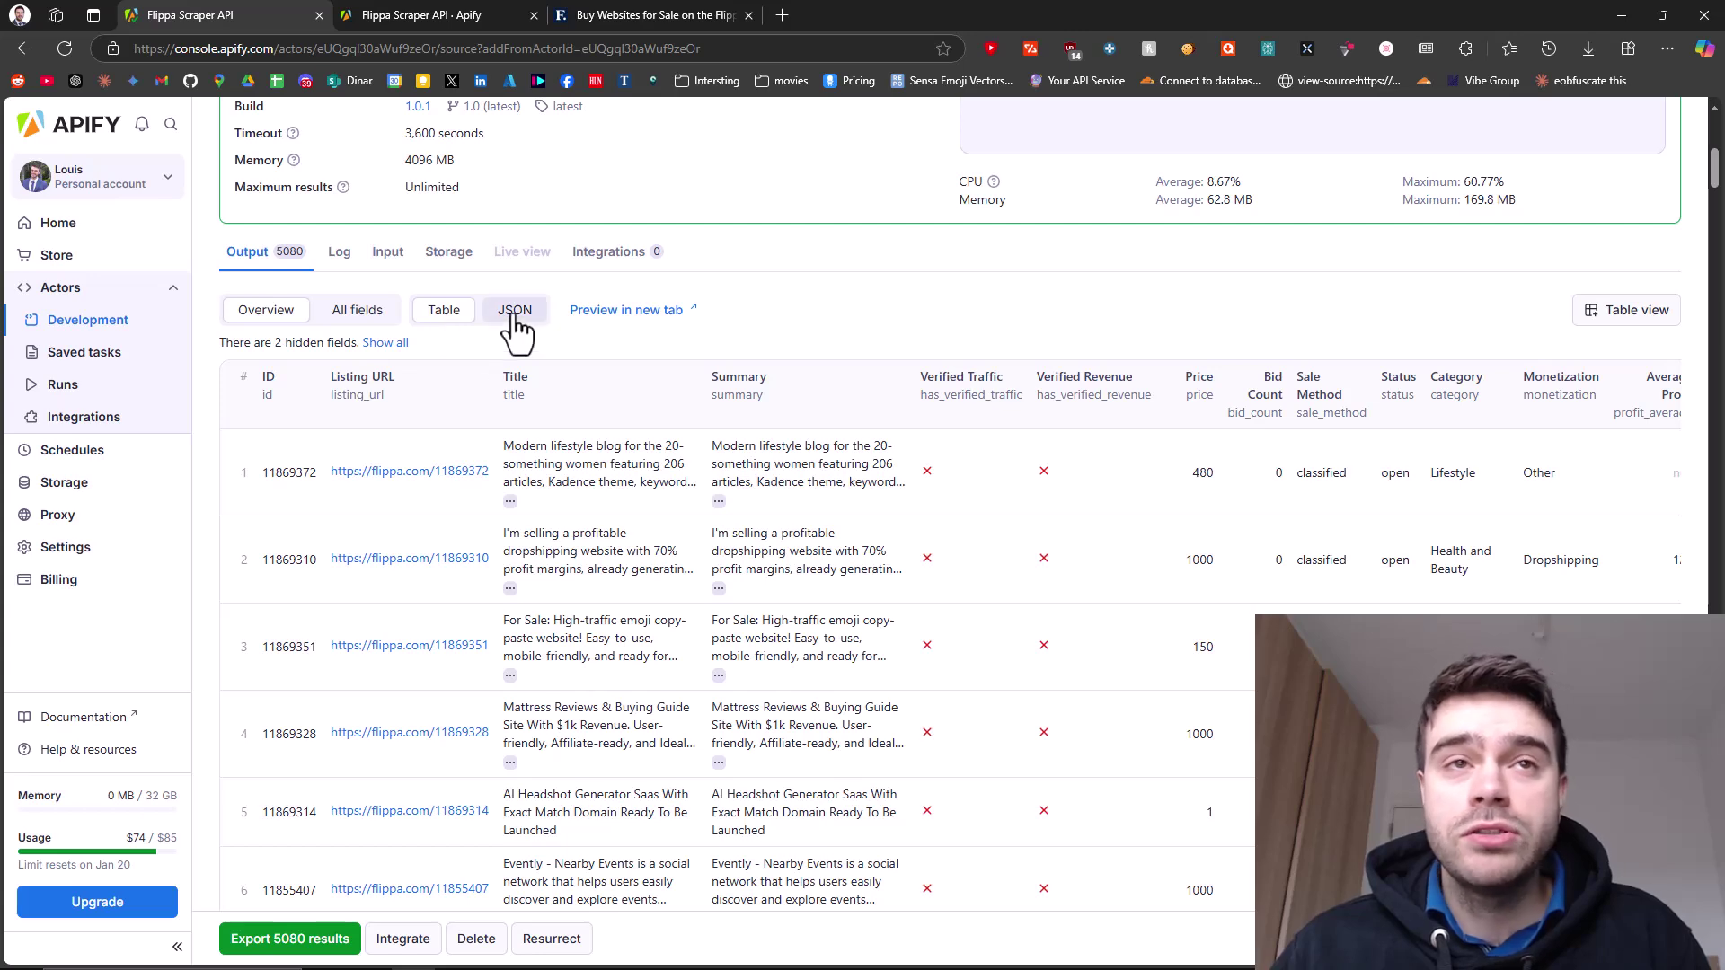
# - Show the output as JSON and examine the first listing's fields, such as summary, category and basic info
pyautogui.click(513, 314)
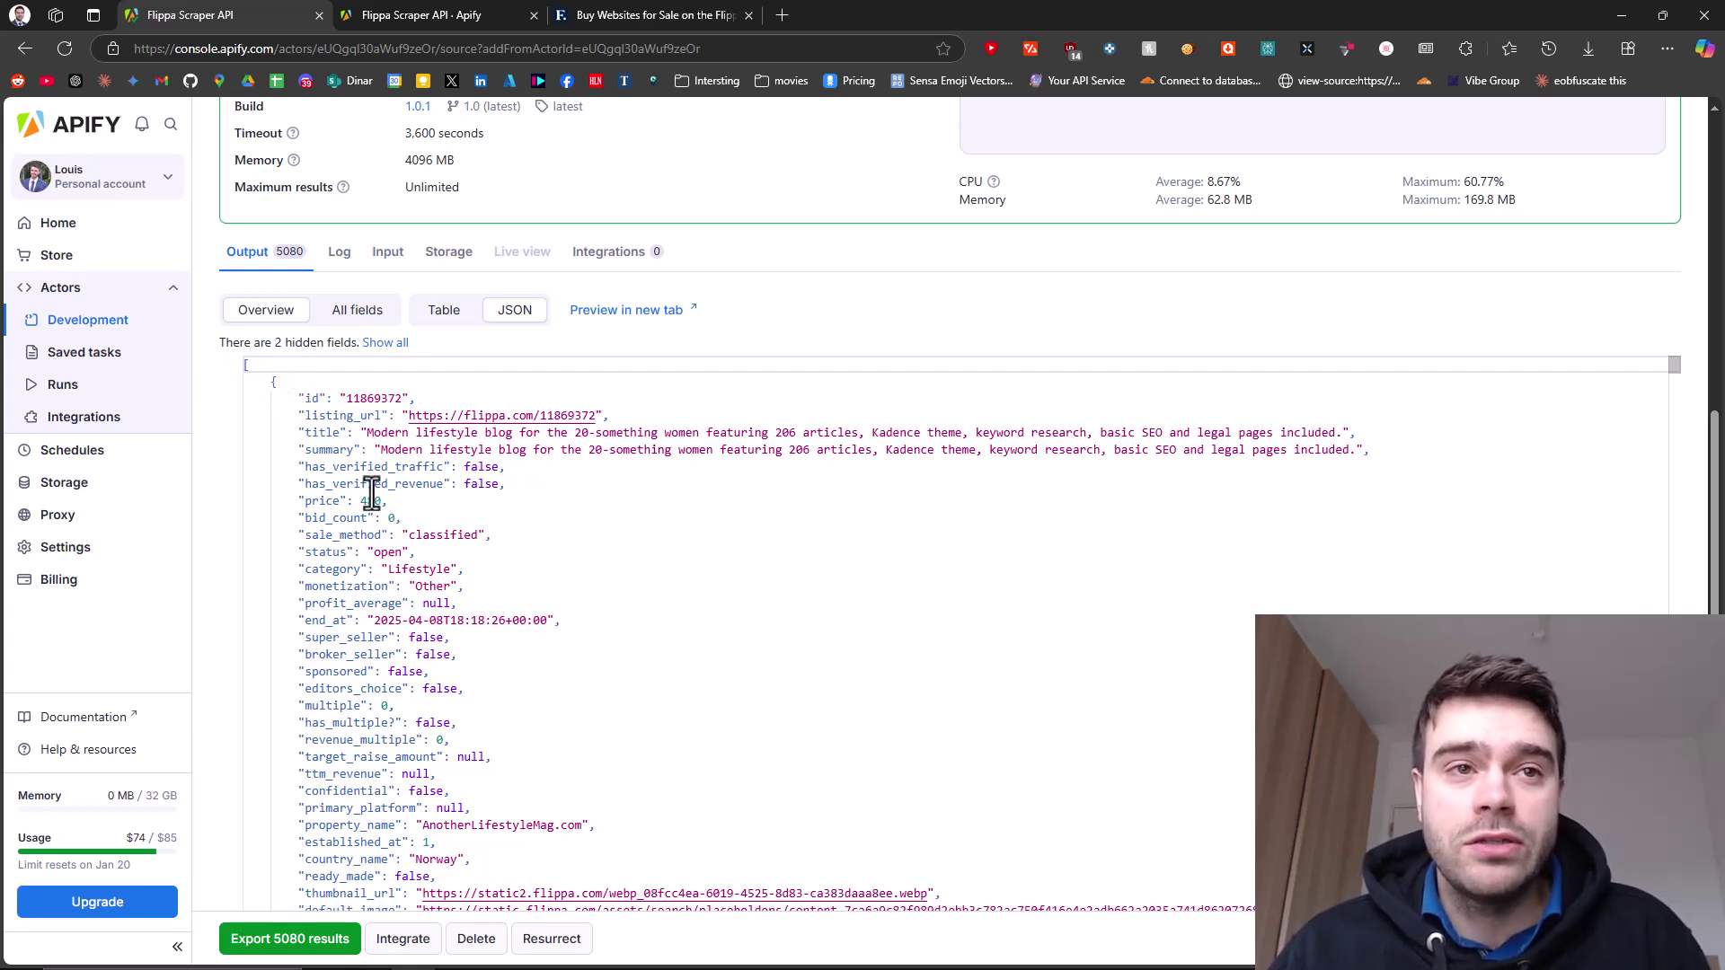
pyautogui.scroll(1, 342, 491)
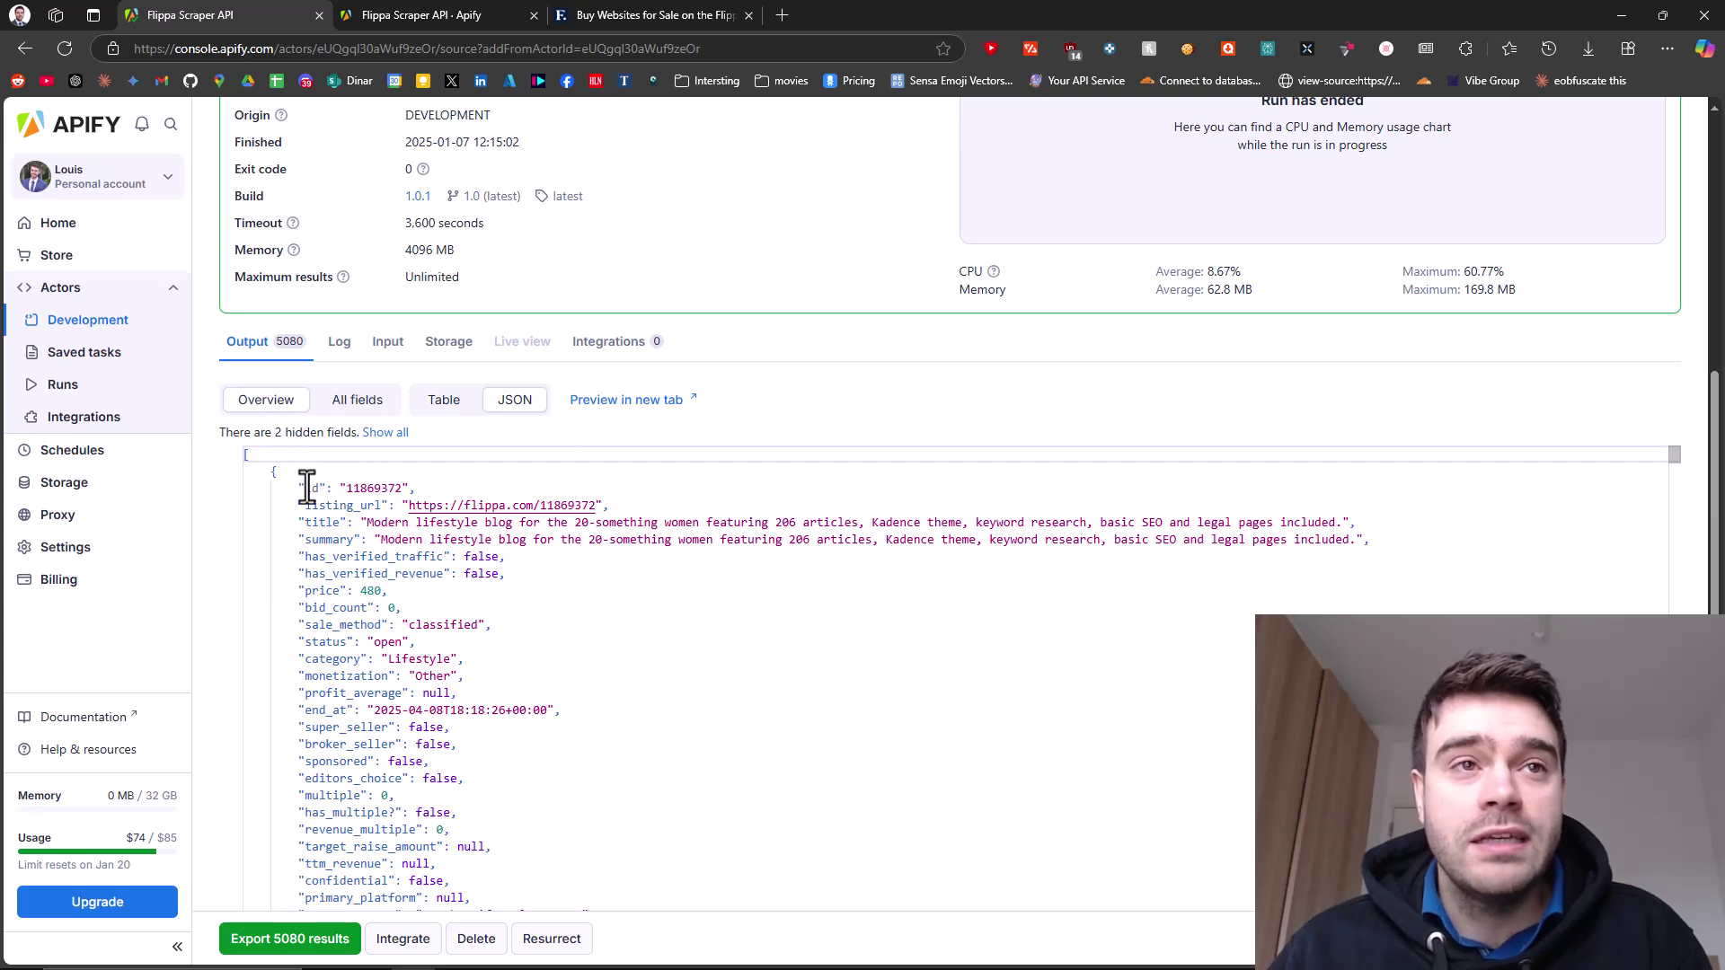
pyautogui.click(354, 540)
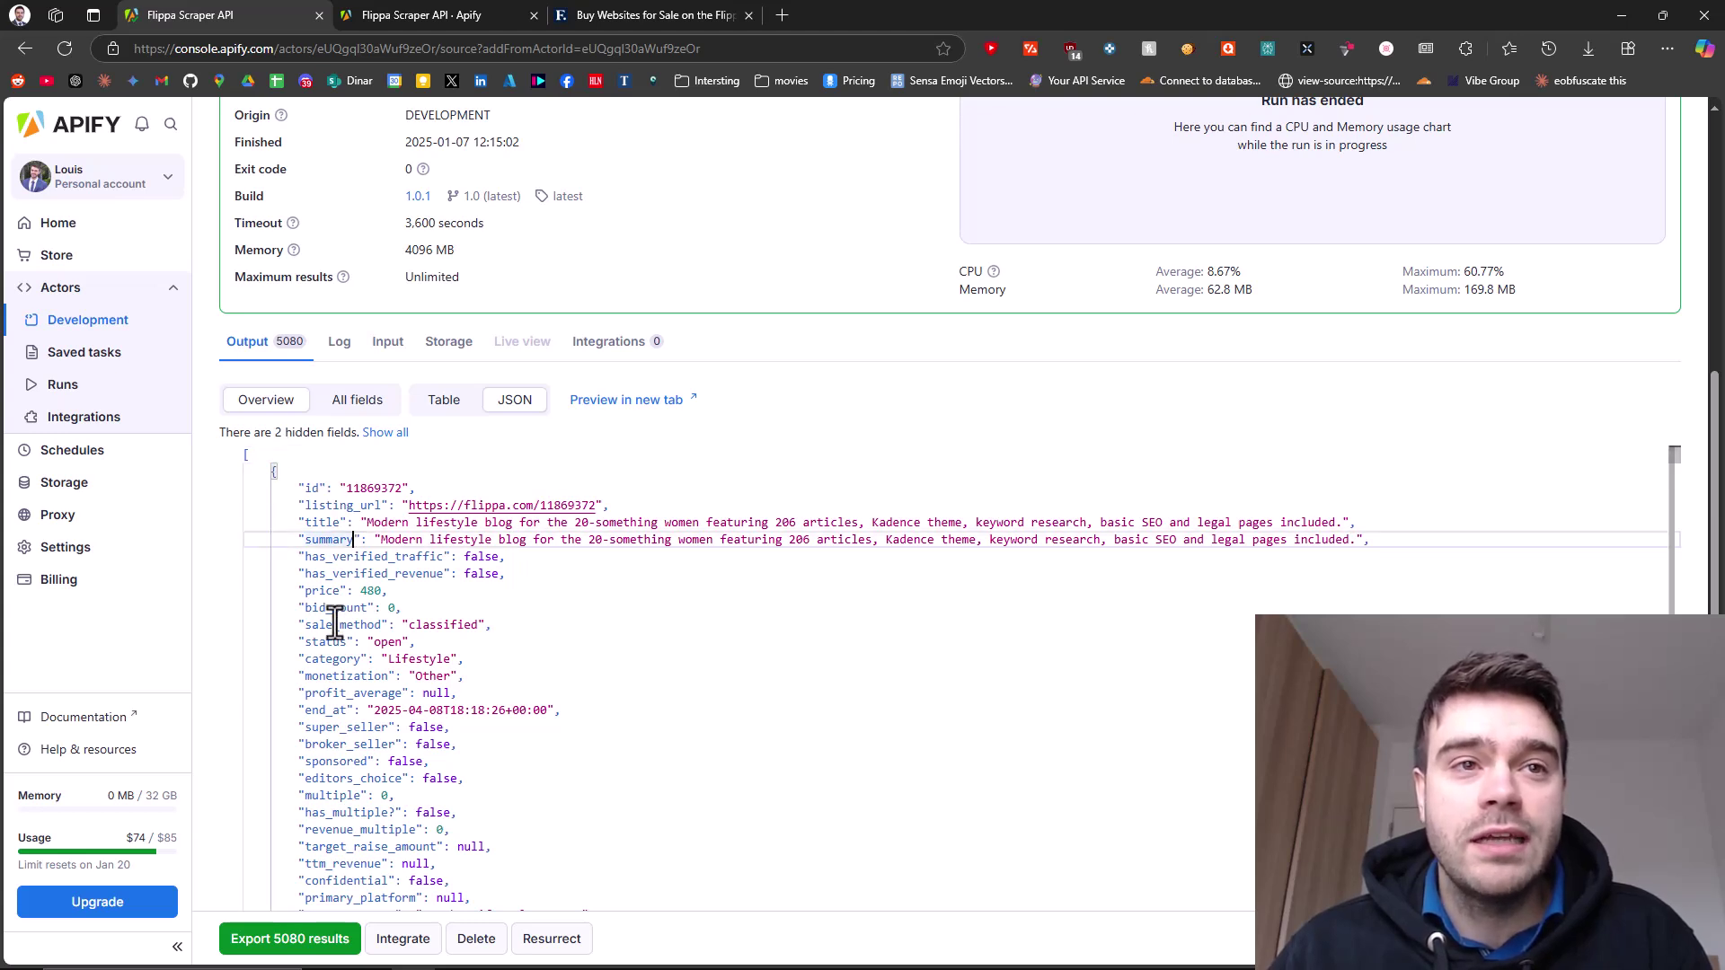
pyautogui.moveTo(307, 662); pyautogui.dragTo(494, 663)
pyautogui.click(494, 662)
pyautogui.scroll(-3, 674, 597)
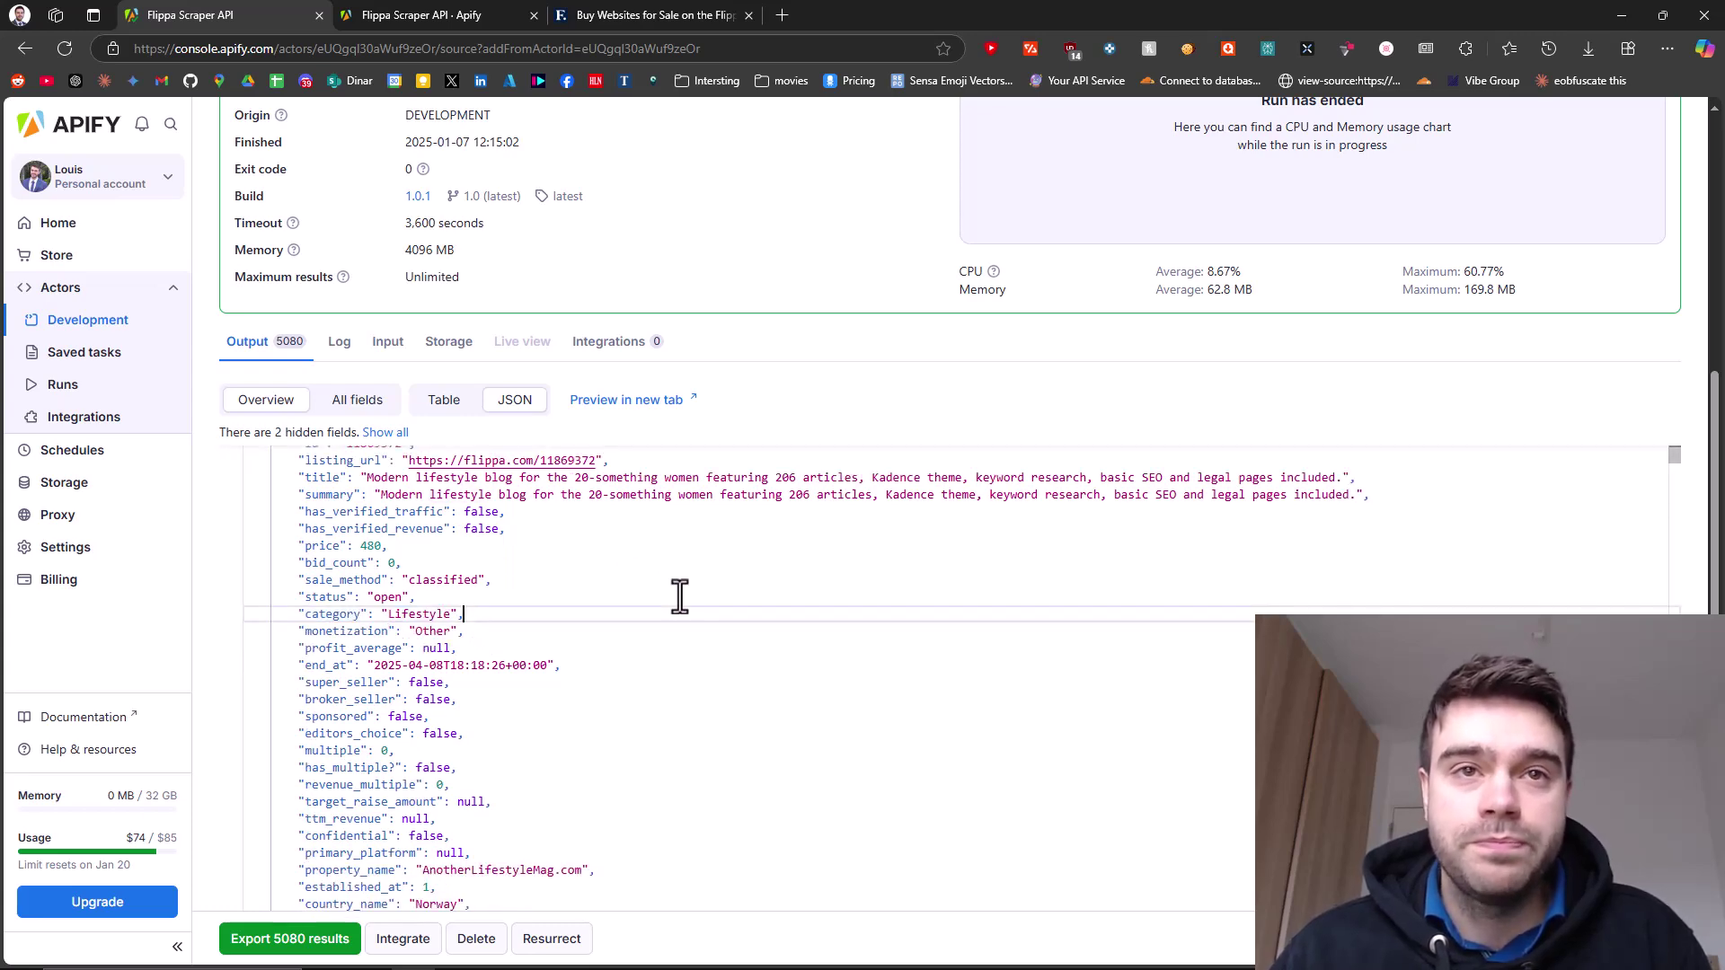
pyautogui.scroll(-10, 666, 593)
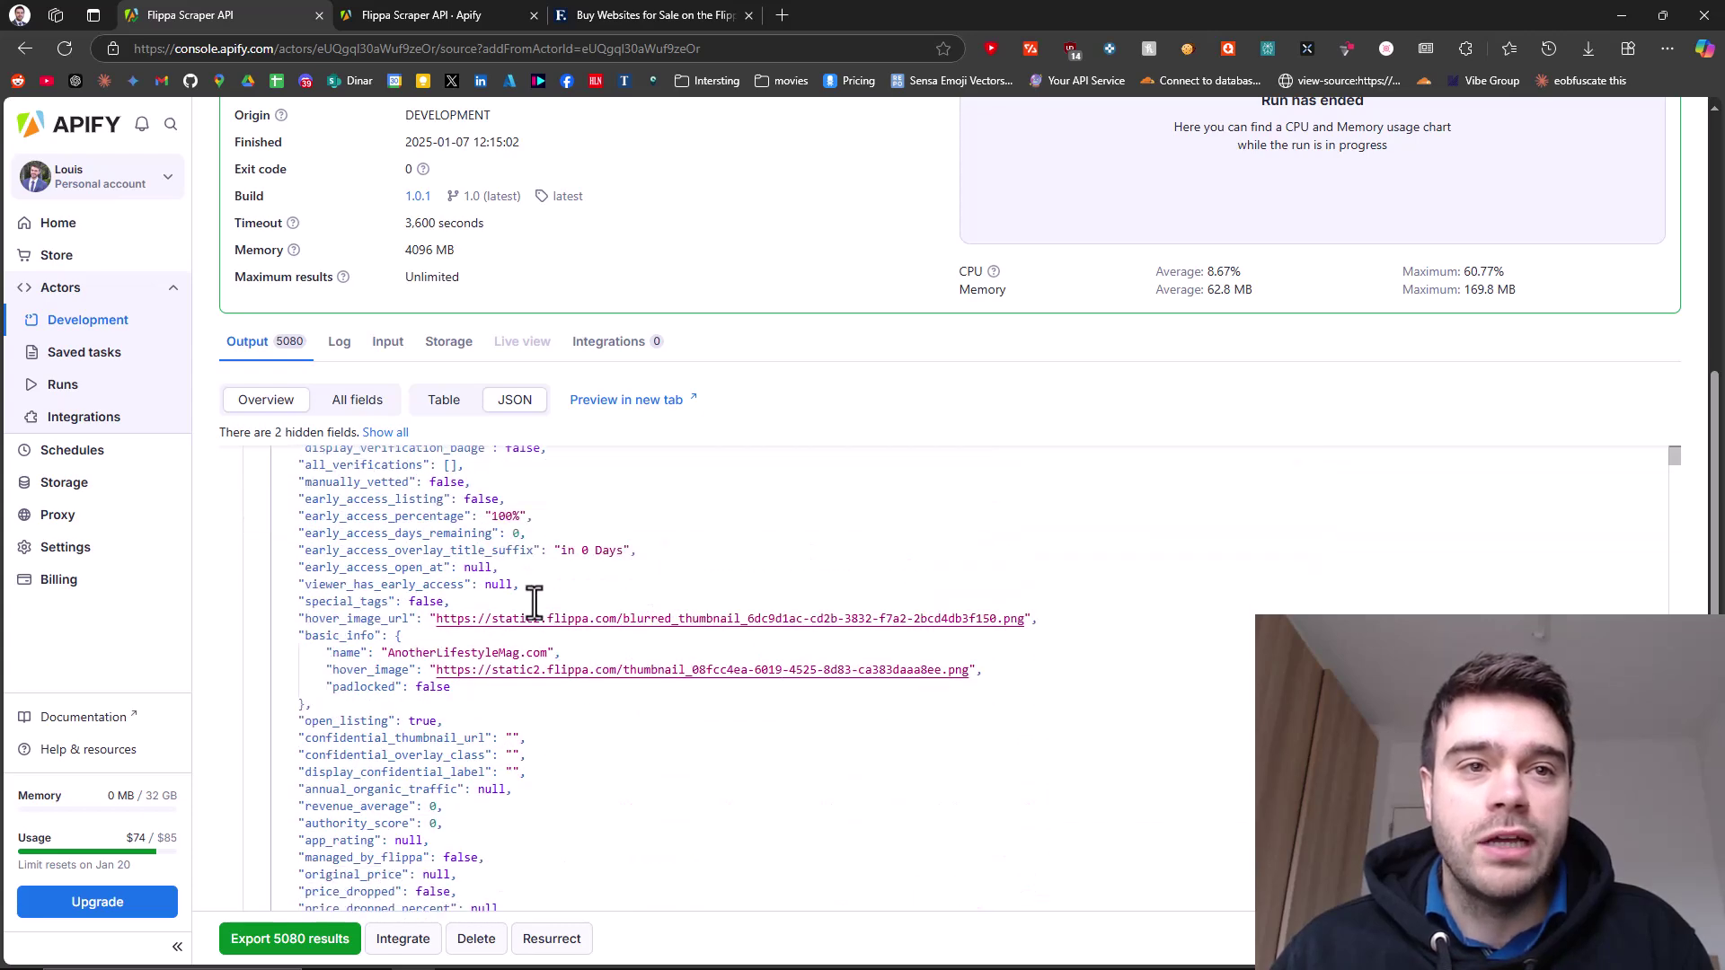
pyautogui.scroll(2, 431, 684)
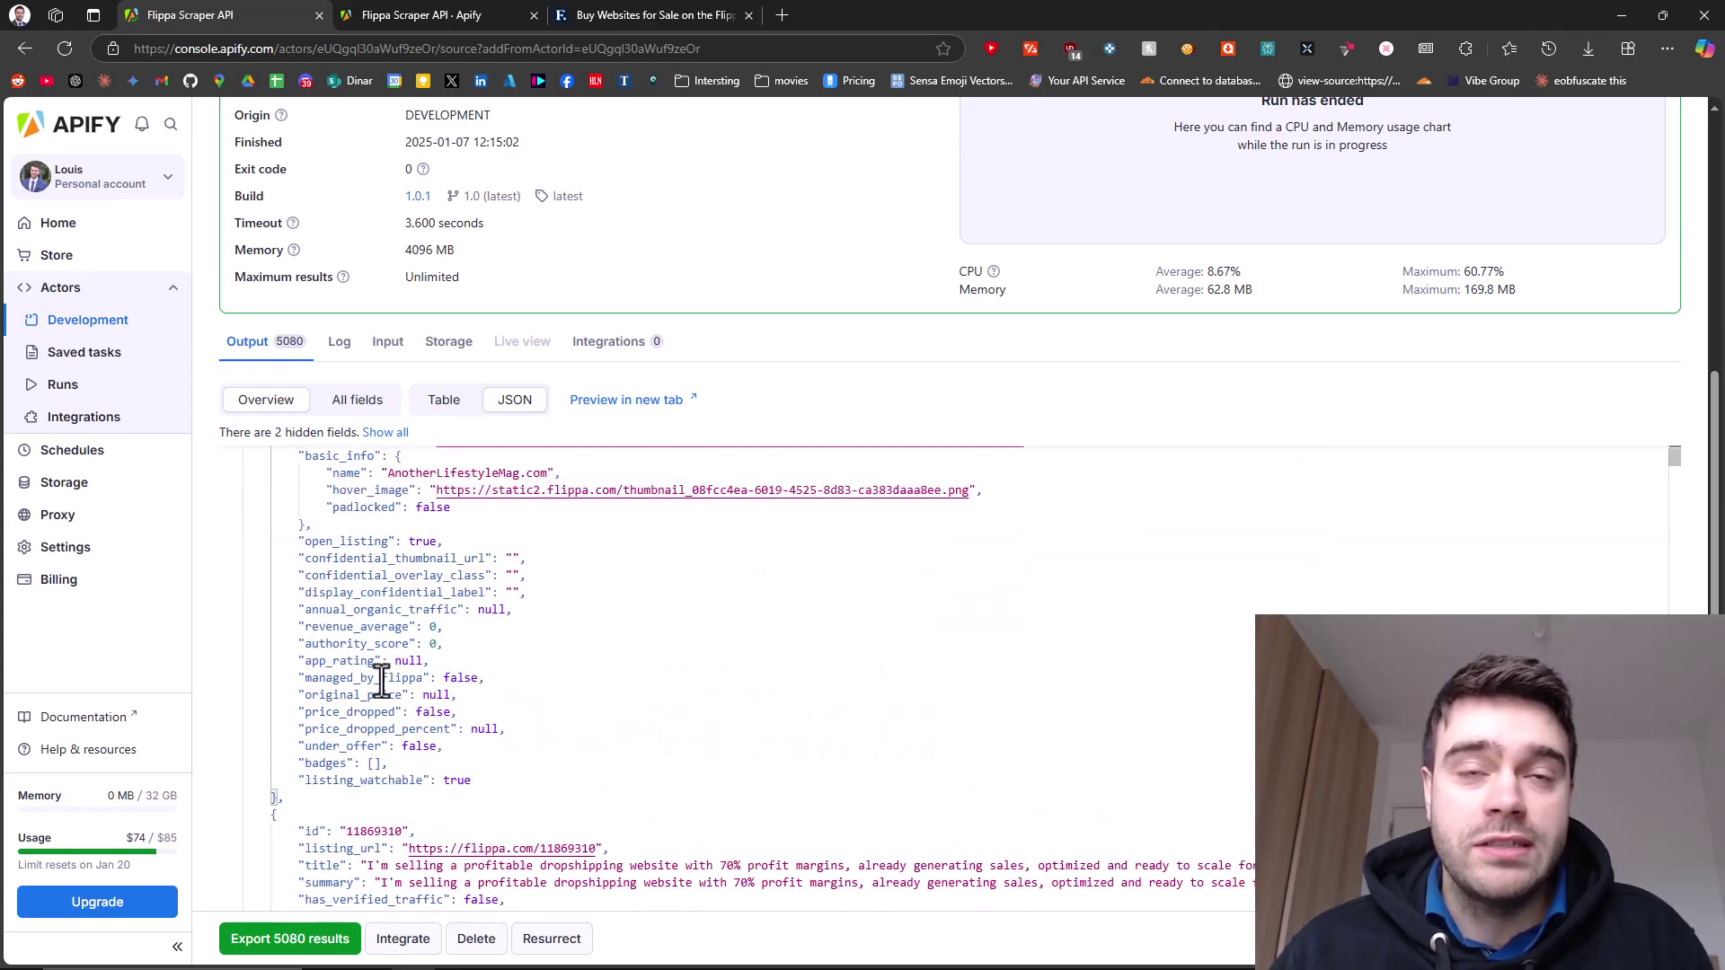
# - Export the run's dataset as CSV with all fields included and open the downloaded file in Excel
pyautogui.scroll(-3, 210, 455)
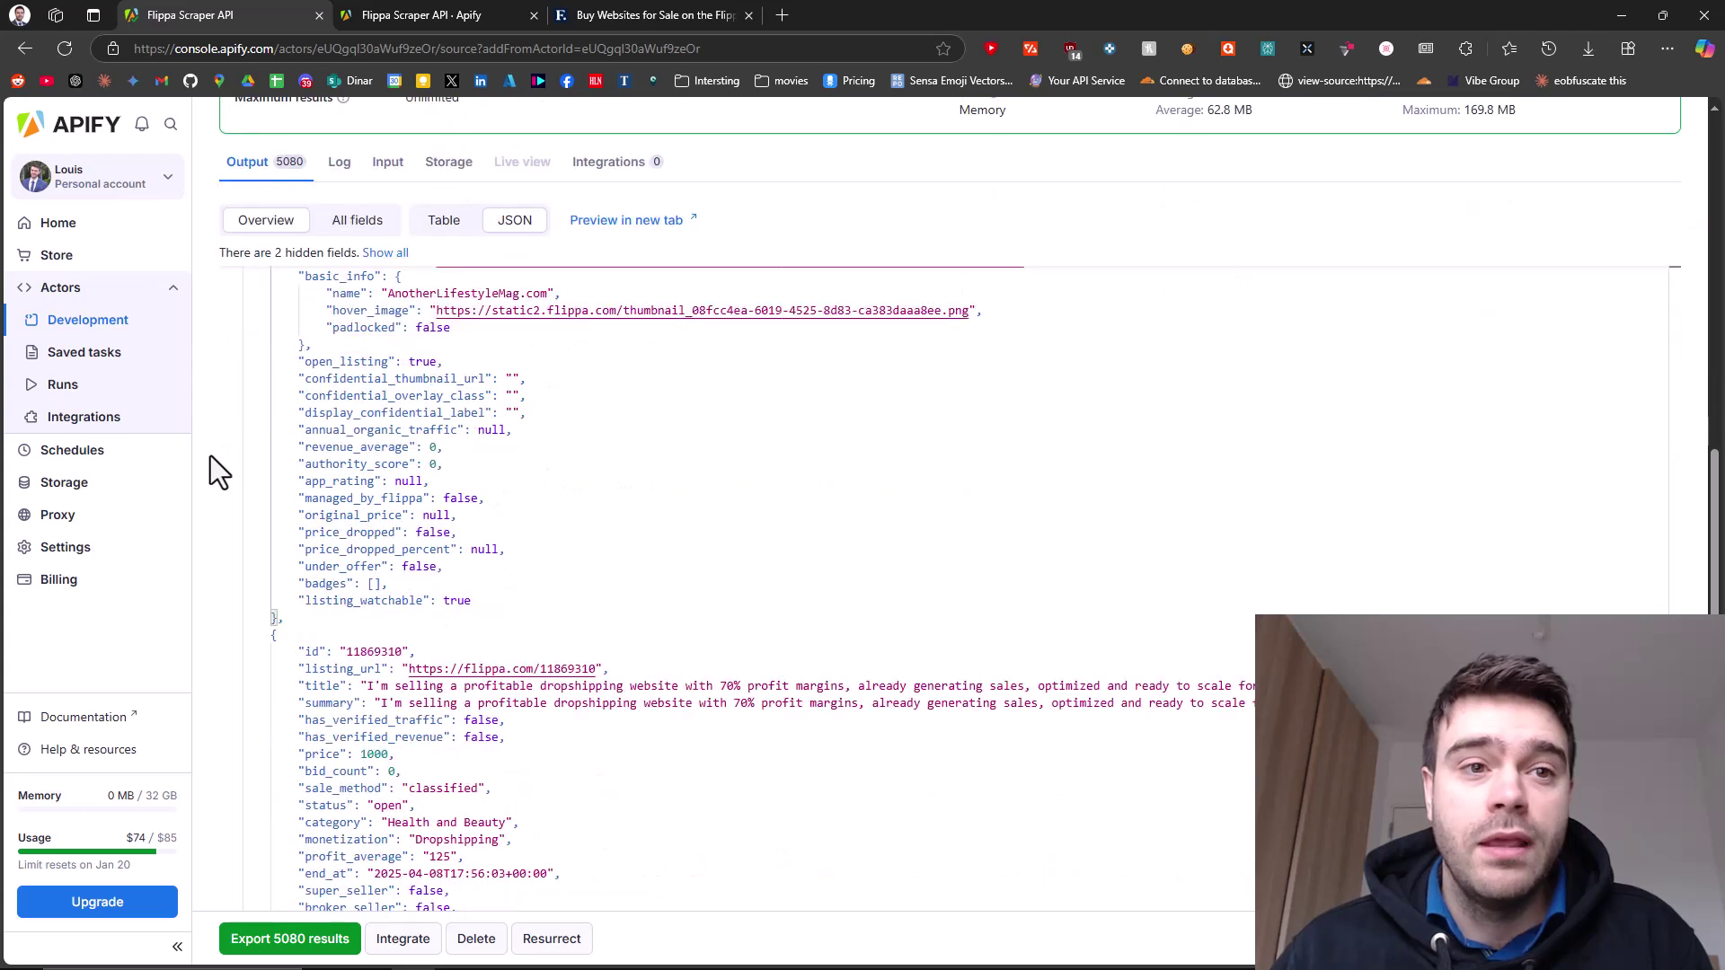
pyautogui.click(313, 940)
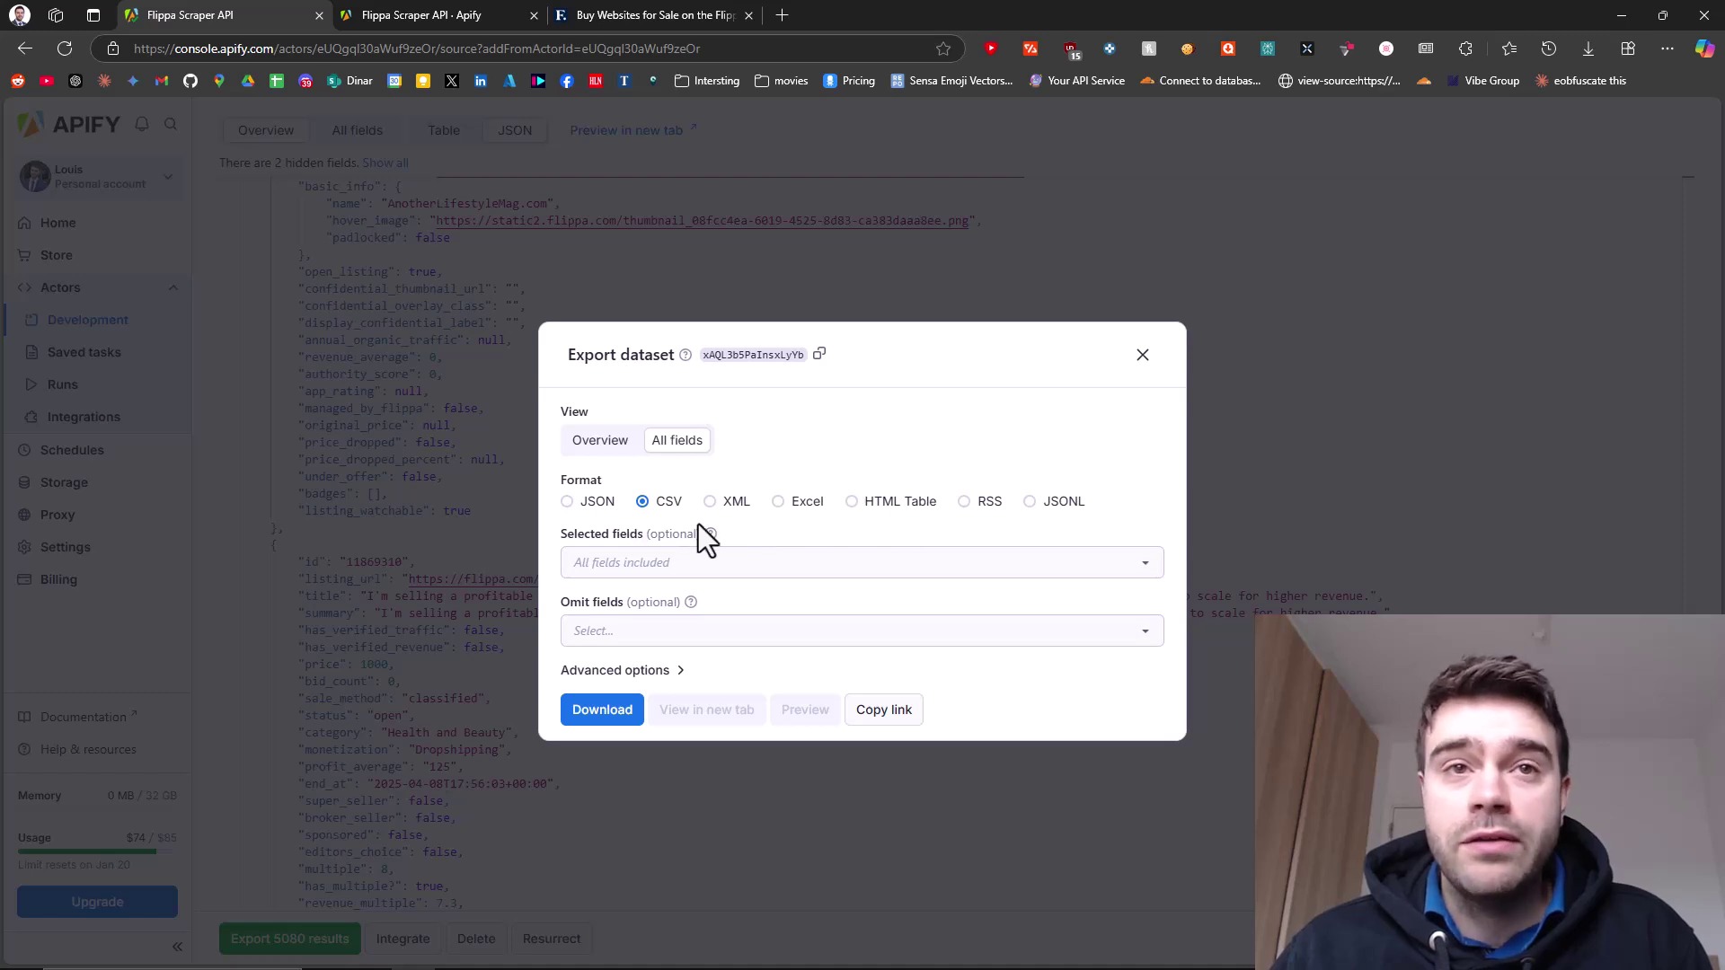
pyautogui.click(753, 561)
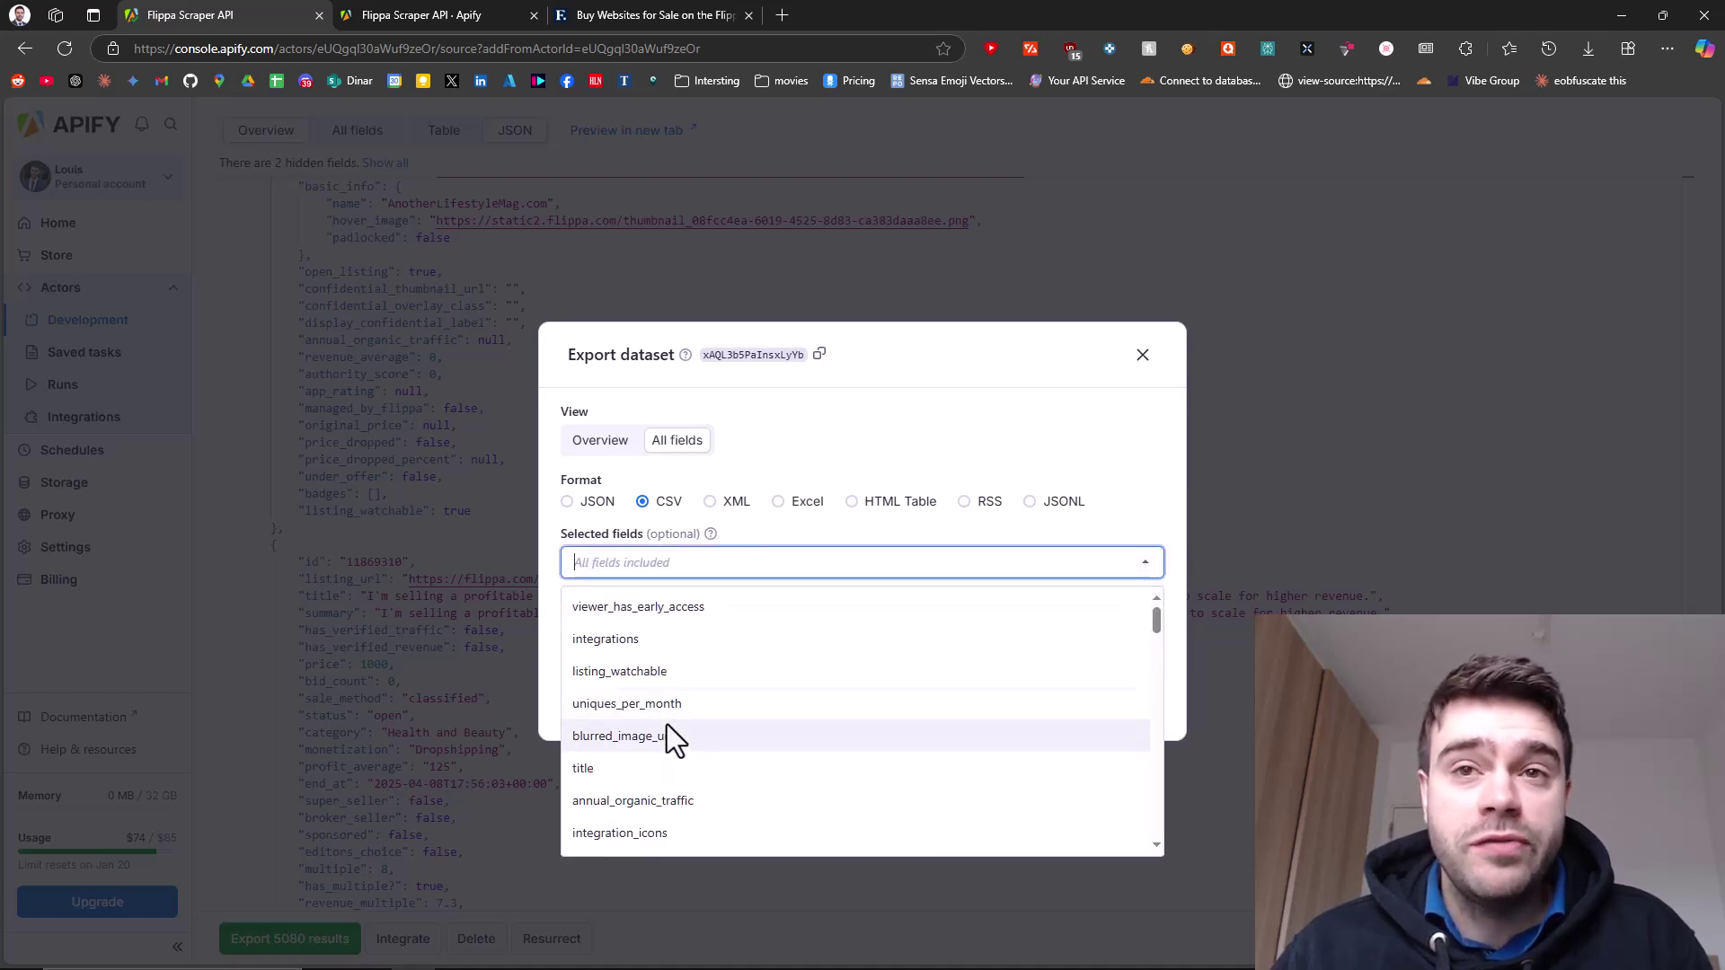
pyautogui.click(861, 534)
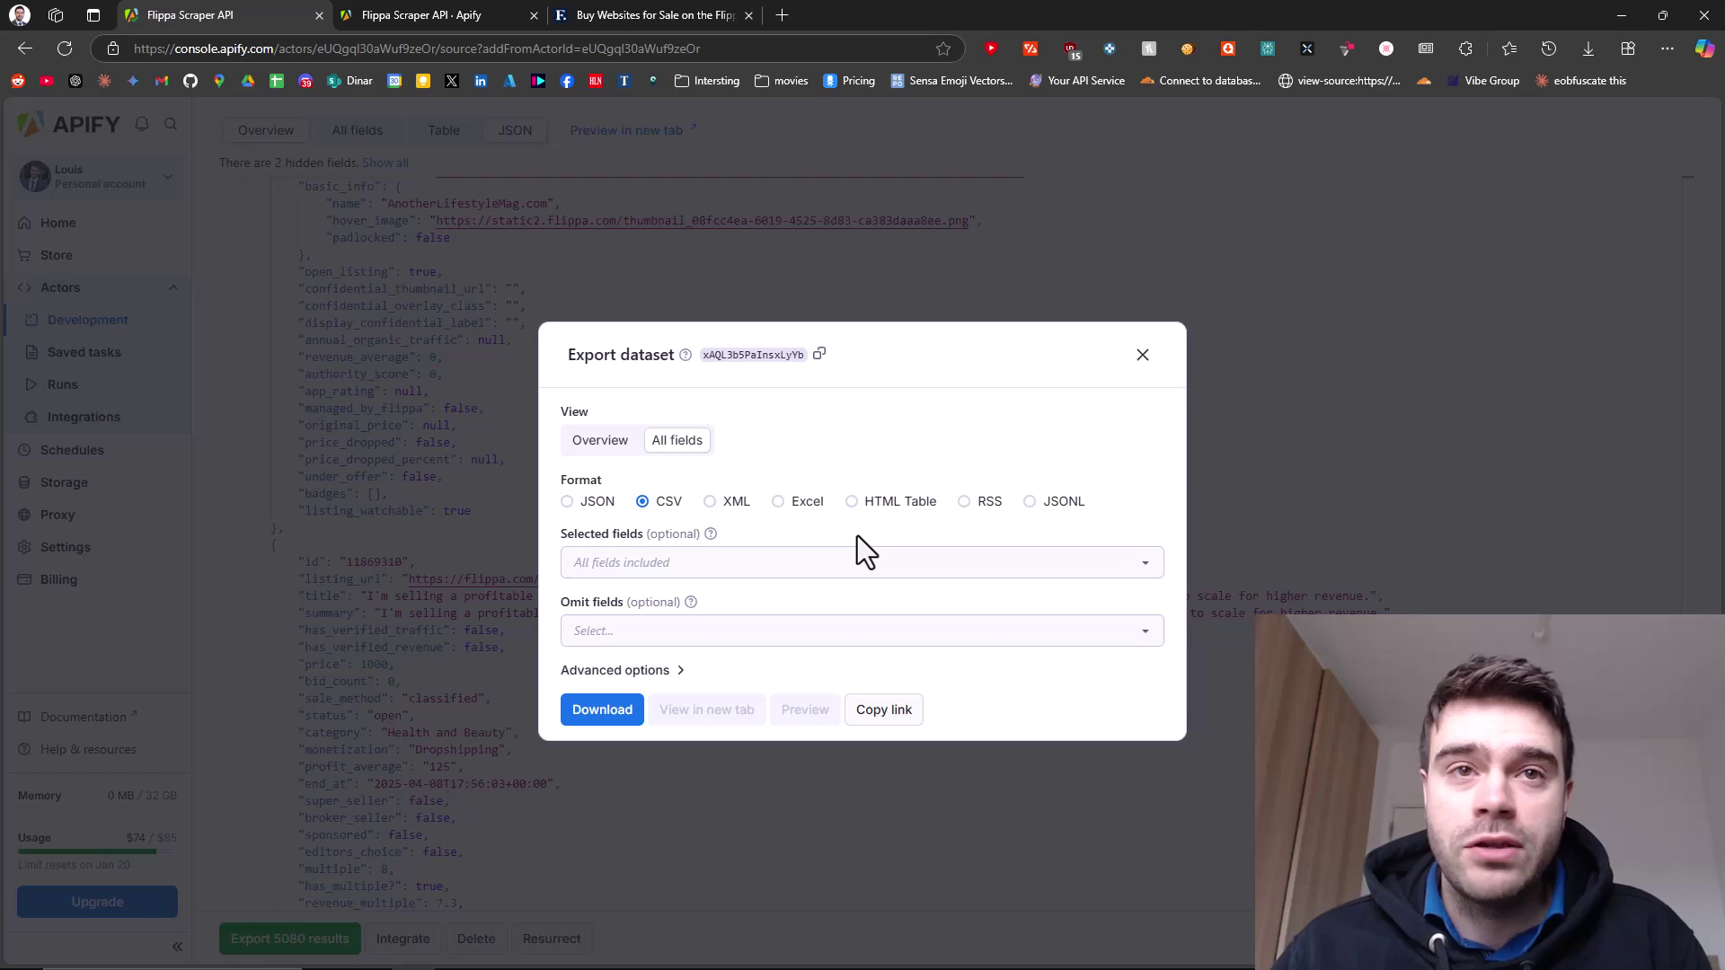
pyautogui.click(587, 712)
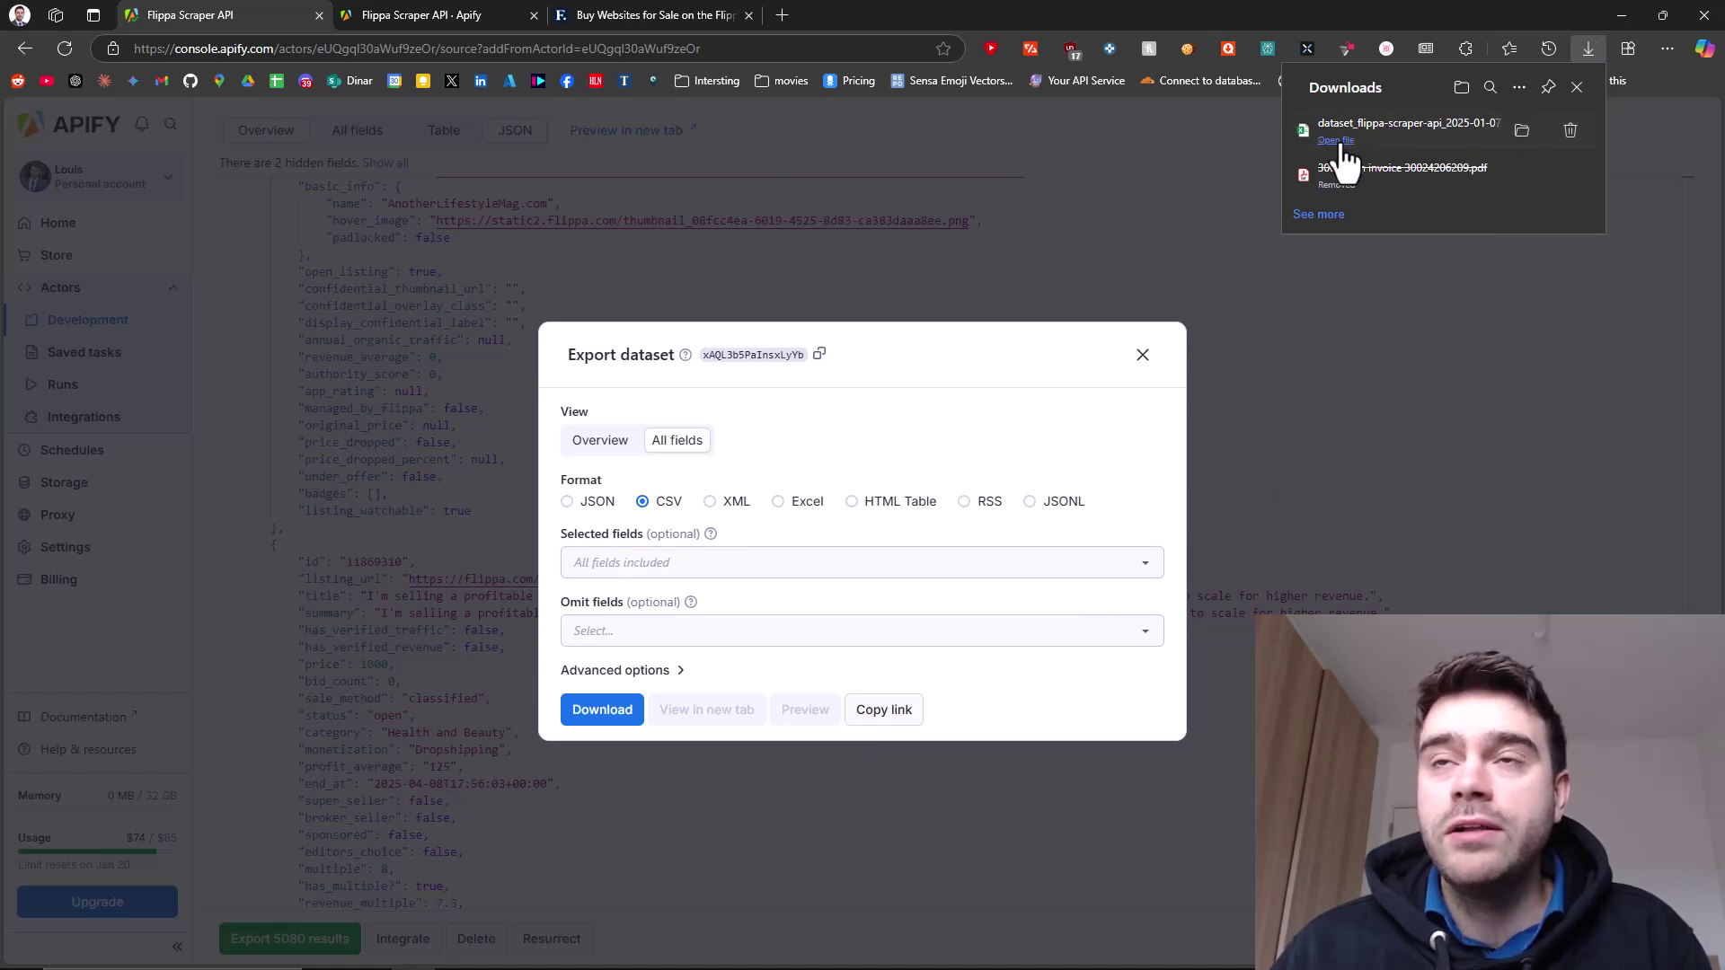
pyautogui.click(1340, 141)
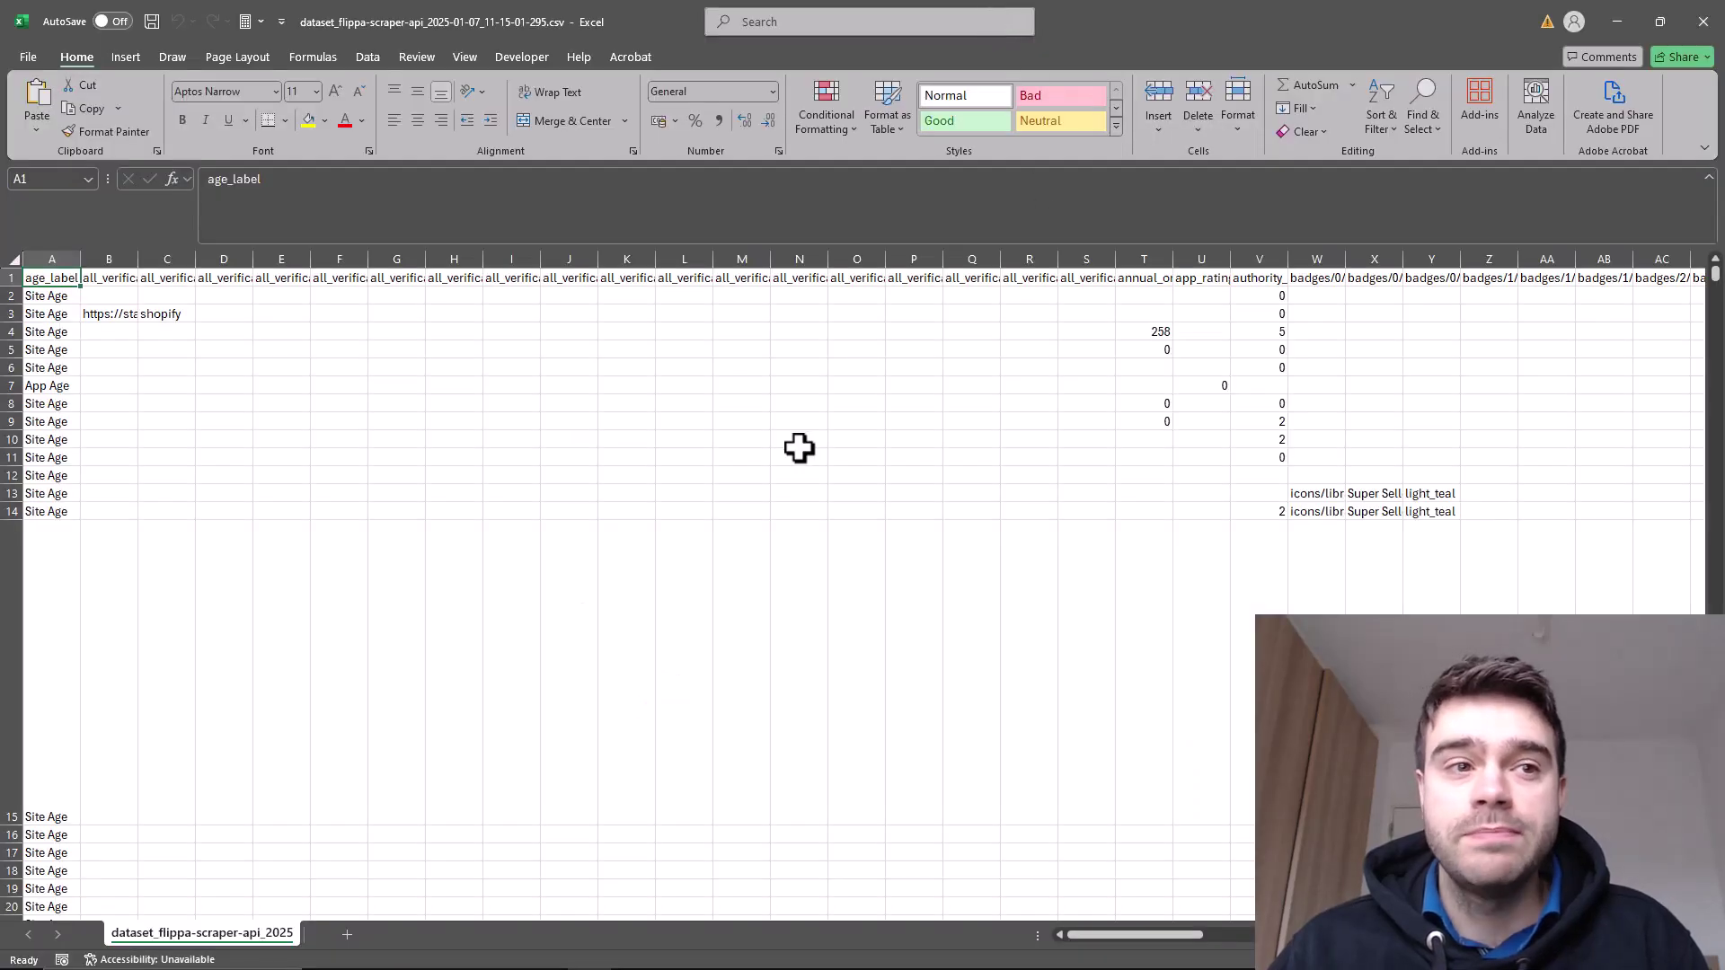
# - Inspect the verification column headers in row 1, reading the full field name in cell E1
pyautogui.click(798, 444)
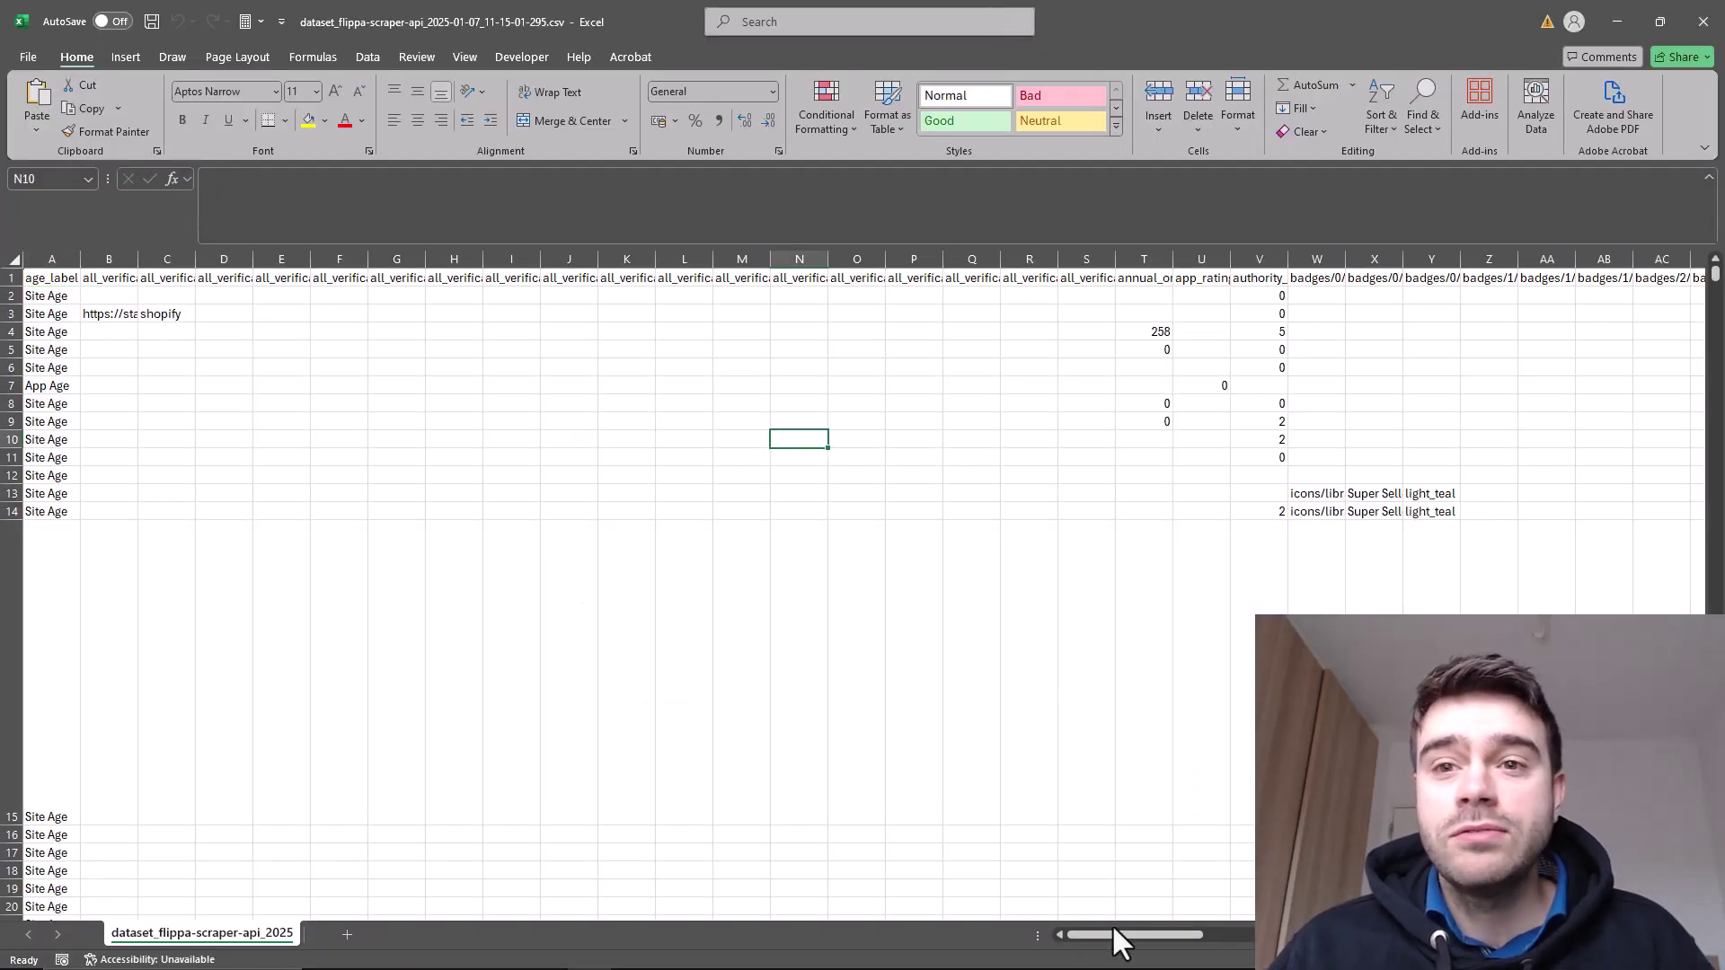
pyautogui.moveTo(1113, 931); pyautogui.dragTo(940, 926)
pyautogui.click(160, 349)
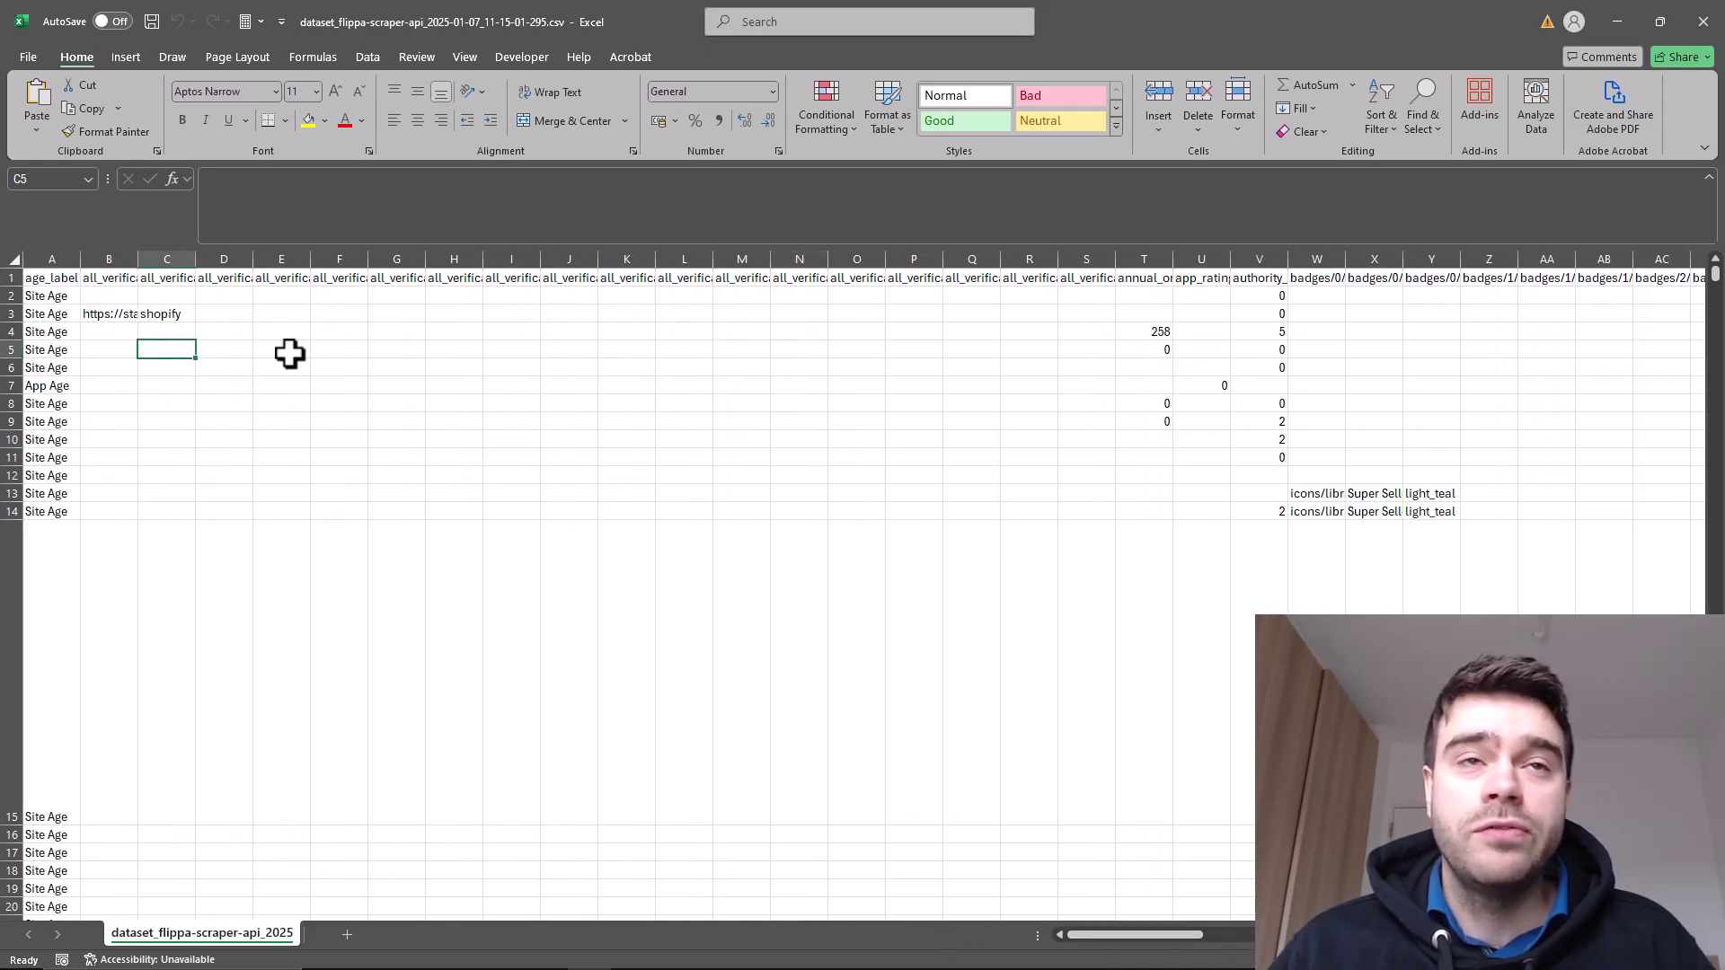
pyautogui.click(631, 458)
pyautogui.click(669, 280)
pyautogui.click(618, 279)
pyautogui.click(548, 279)
pyautogui.click(285, 279)
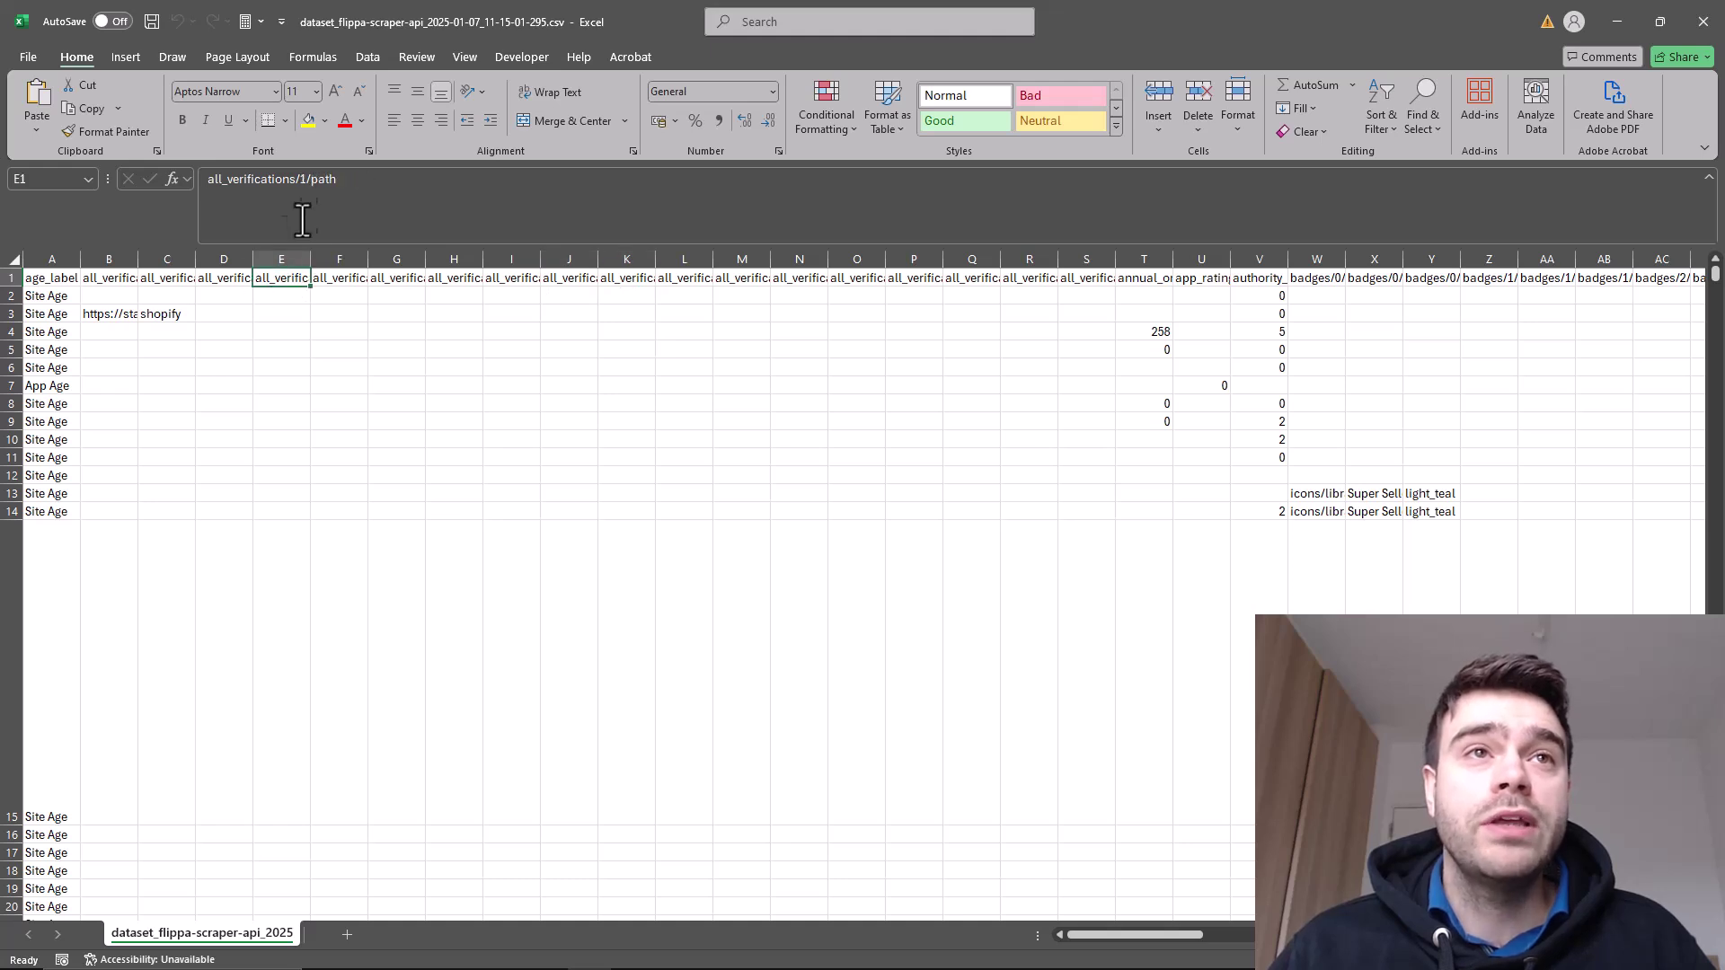
pyautogui.moveTo(342, 183); pyautogui.dragTo(304, 188)
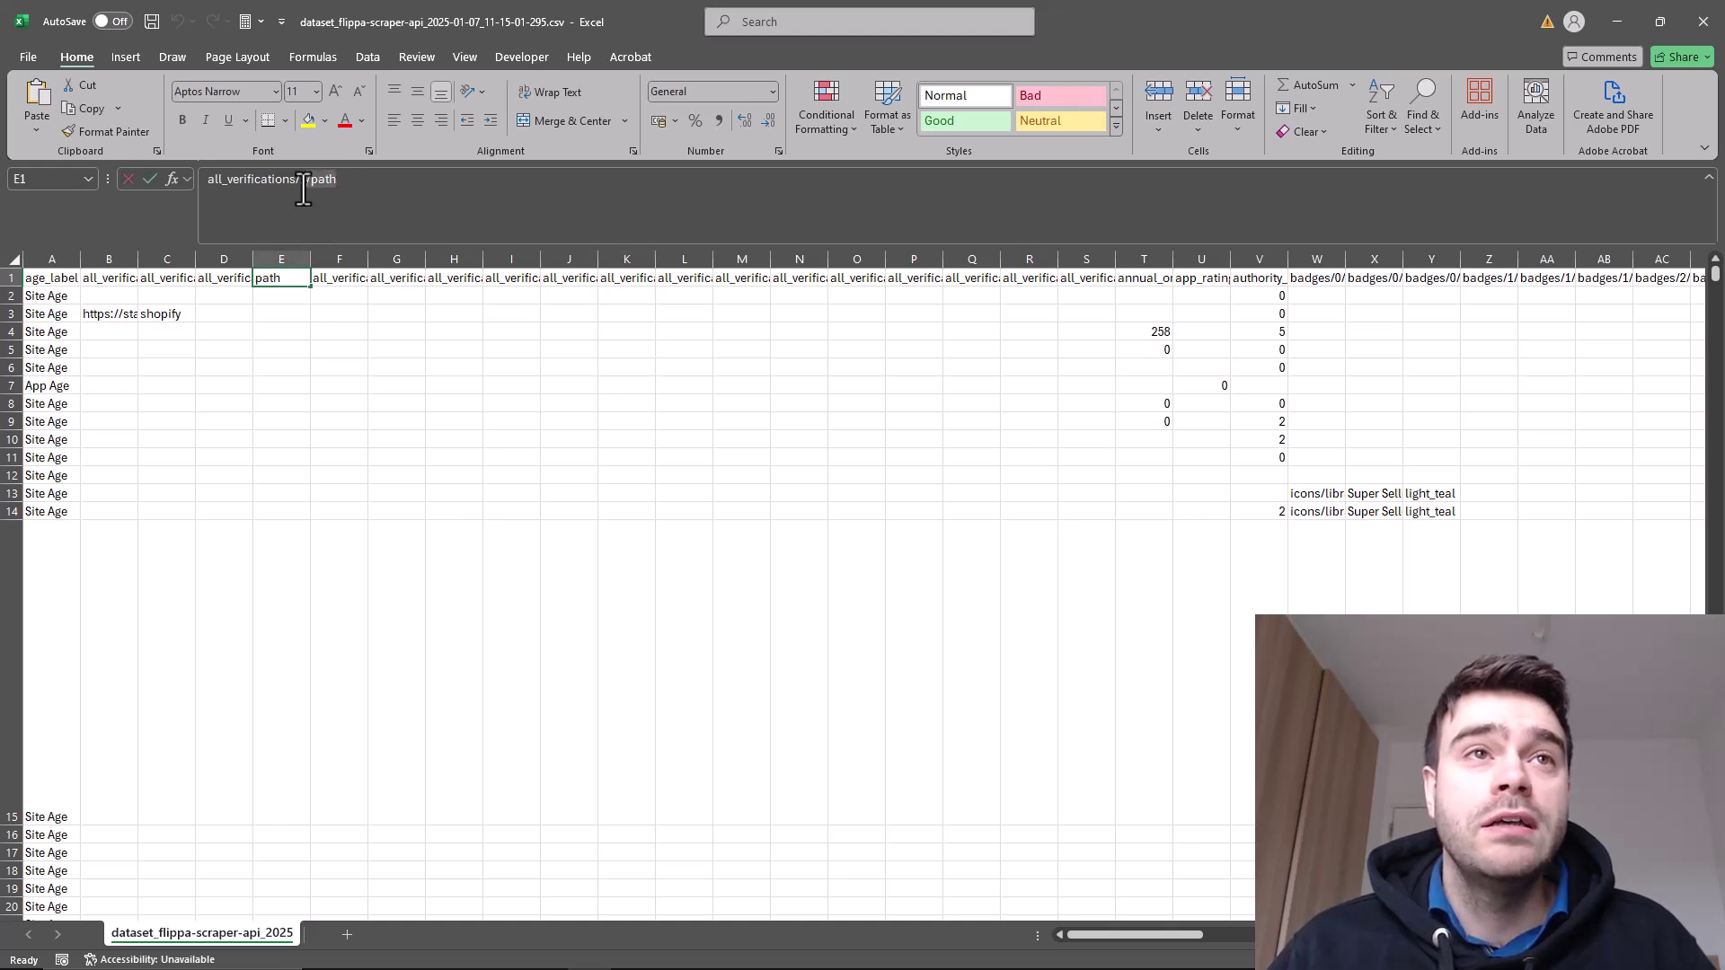
pyautogui.click(416, 396)
pyautogui.click(280, 275)
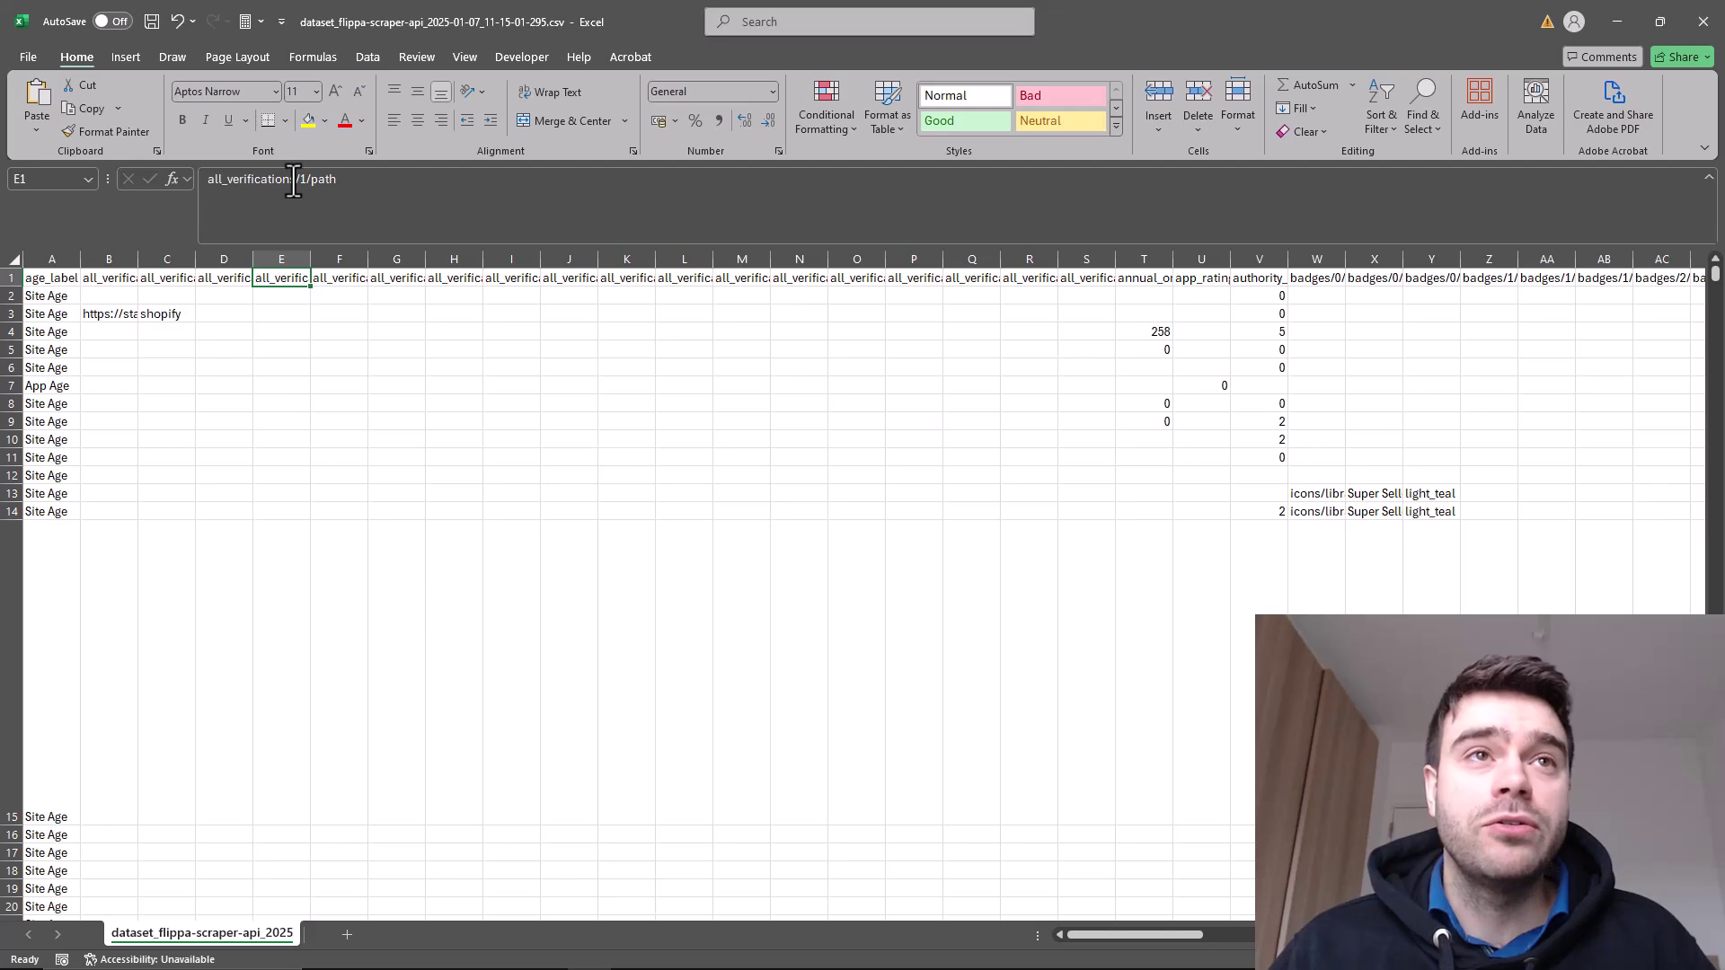
pyautogui.click(293, 179)
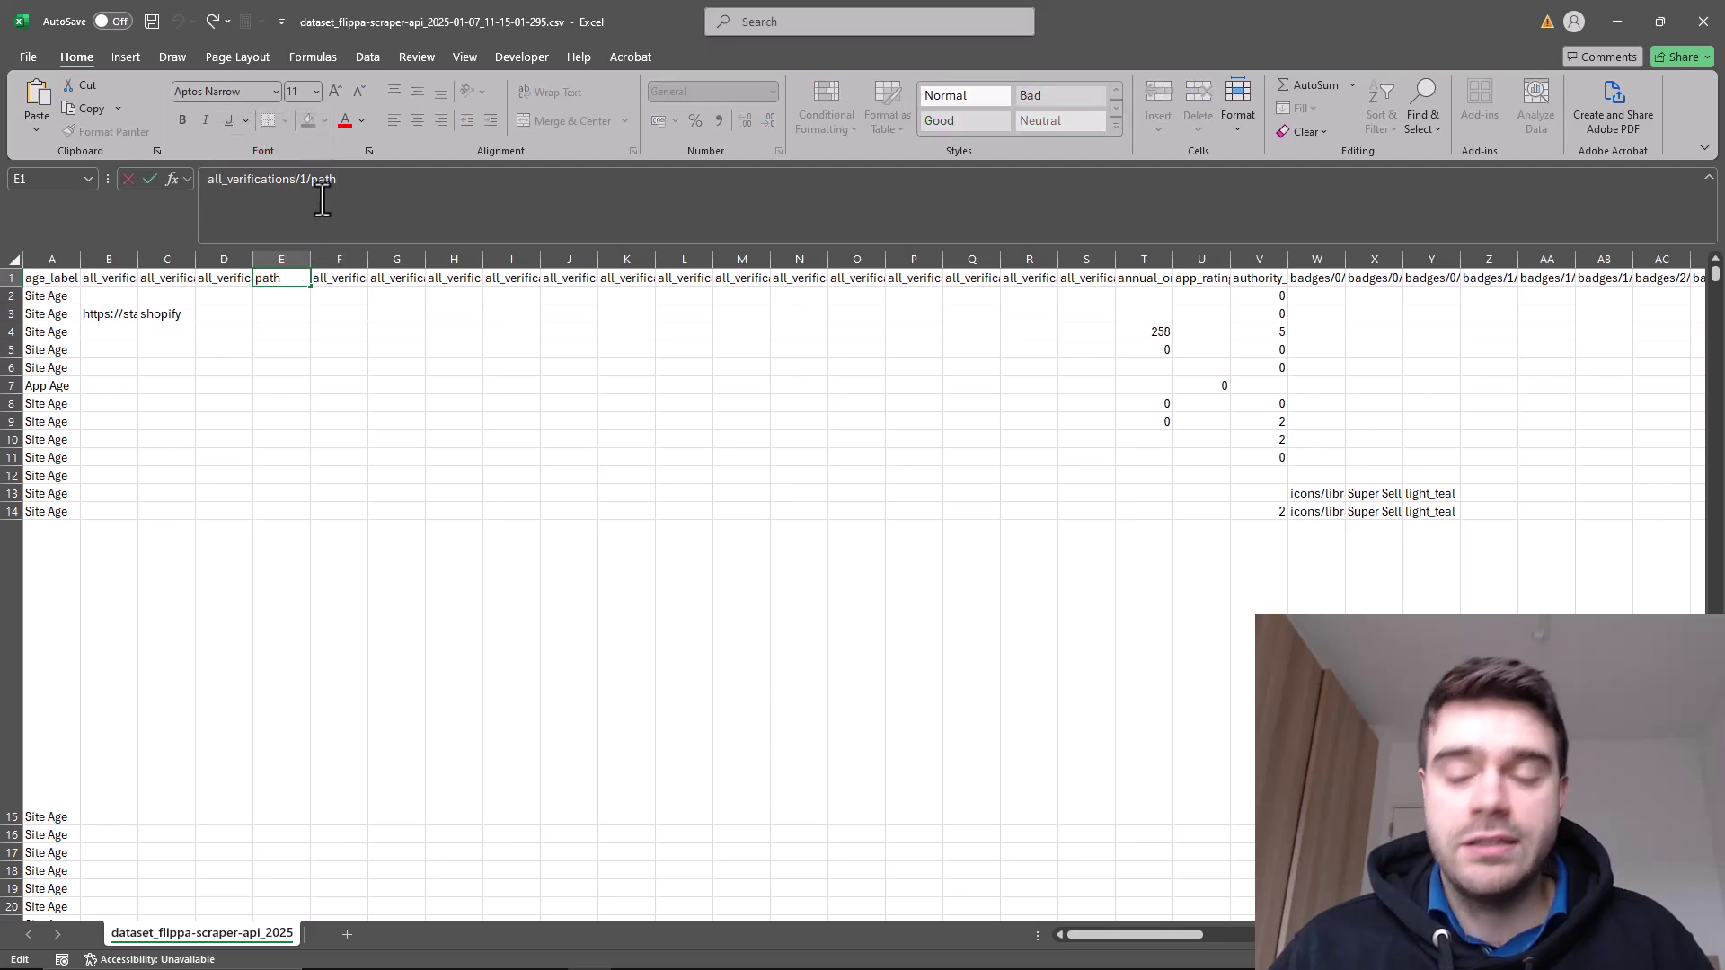
pyautogui.click(966, 401)
# - Look over the listings' country, category and currency columns in the exported sheet
pyautogui.moveTo(1125, 935); pyautogui.dragTo(1294, 935)
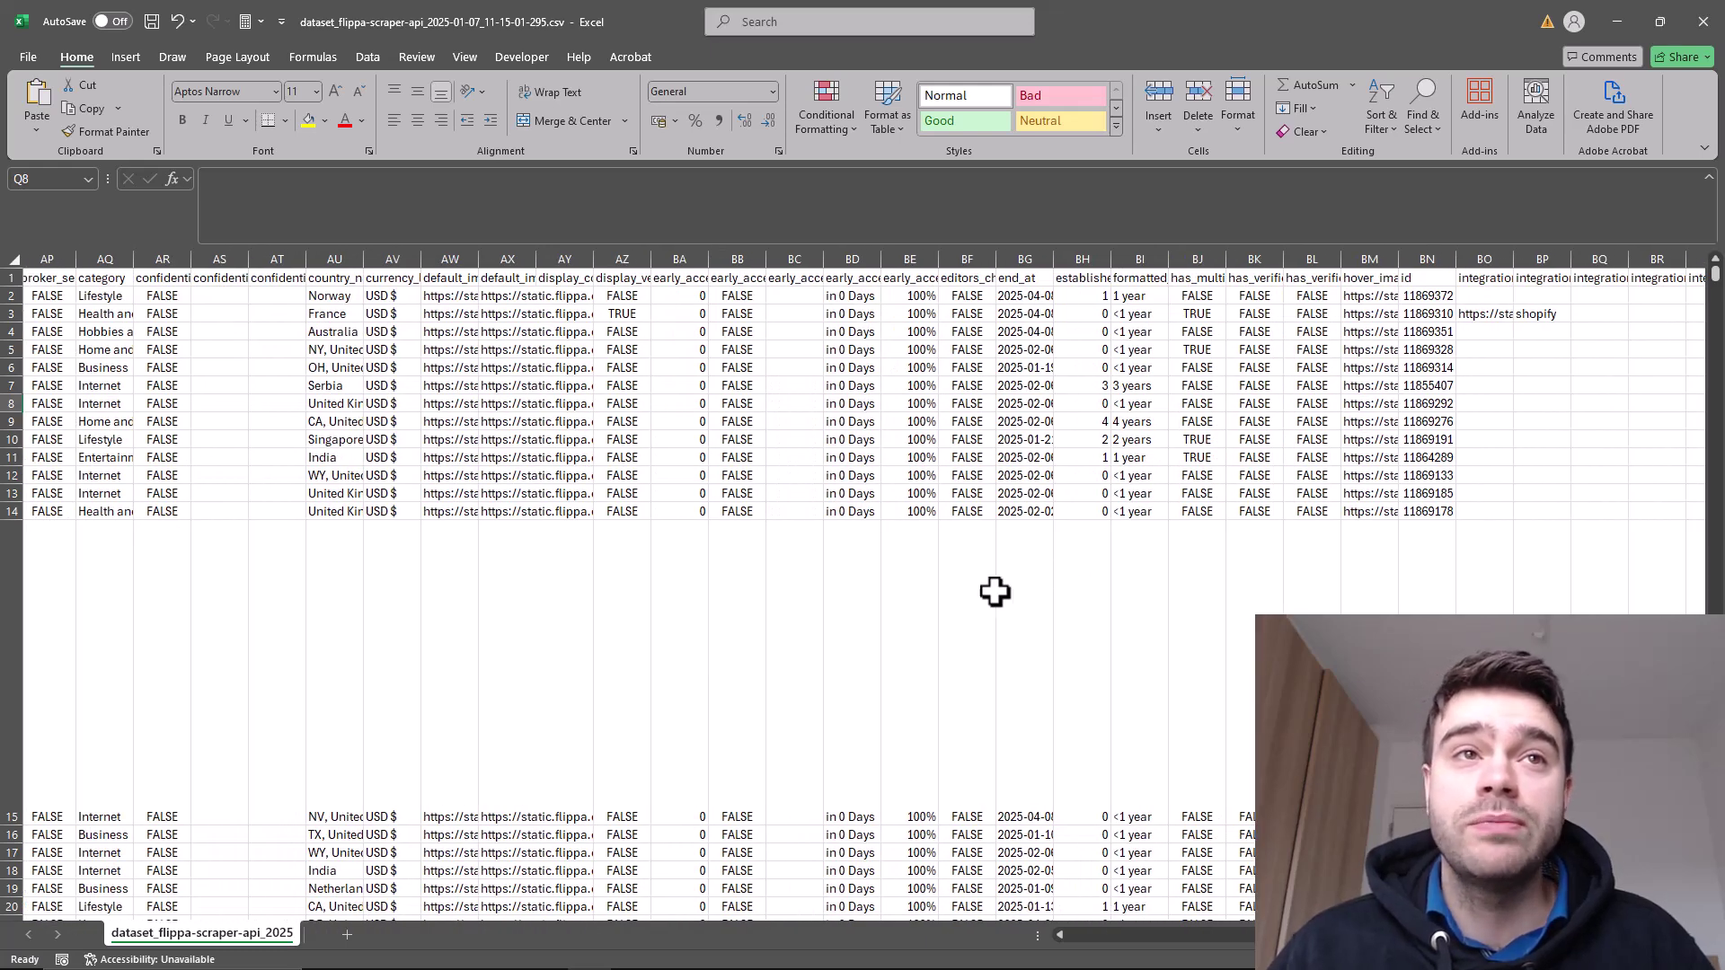
pyautogui.click(337, 281)
pyautogui.click(339, 297)
pyautogui.click(333, 476)
pyautogui.moveTo(106, 301); pyautogui.dragTo(117, 423)
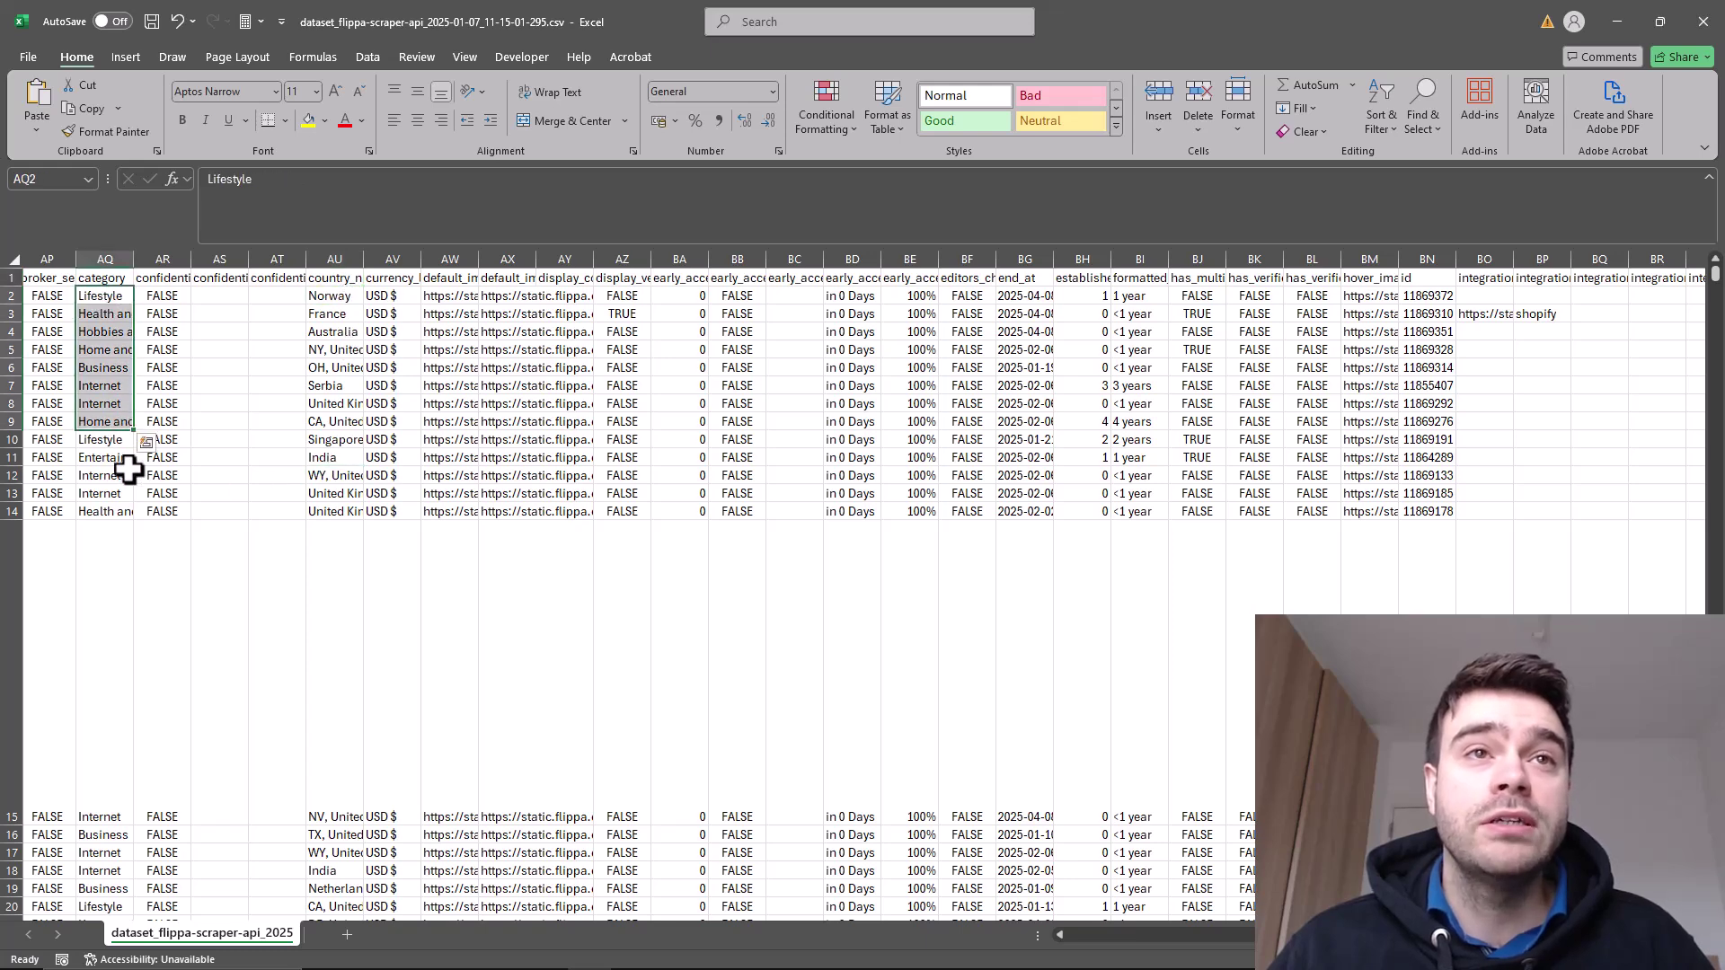
pyautogui.click(129, 470)
pyautogui.click(392, 297)
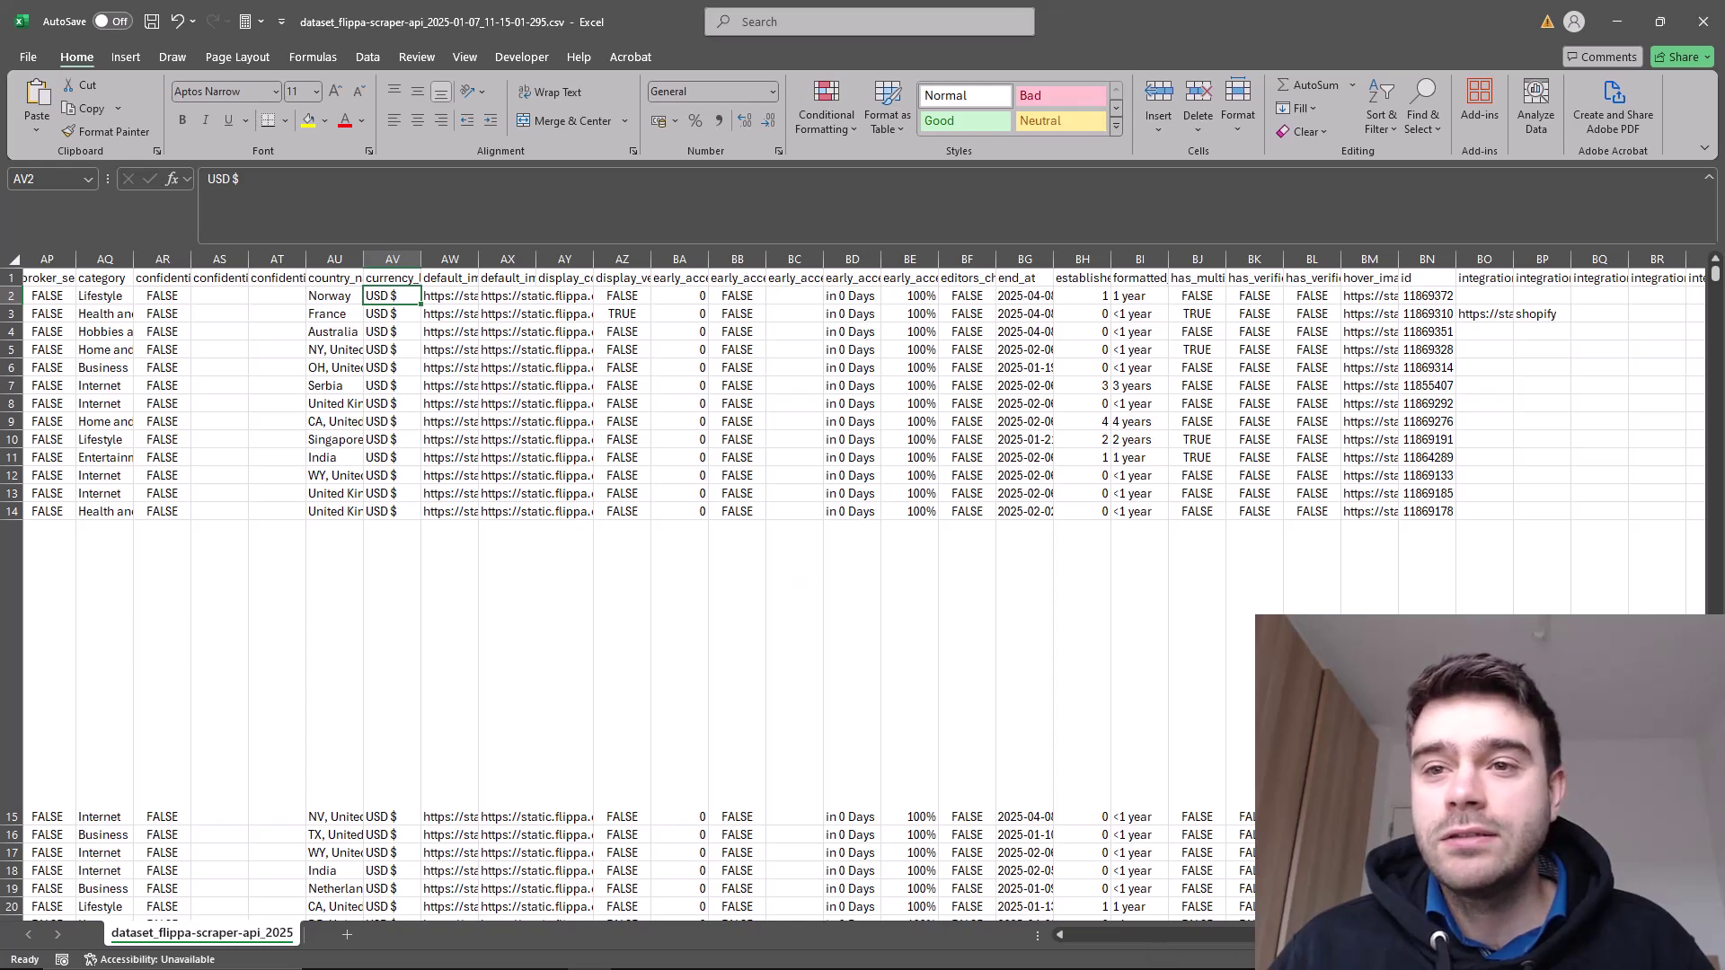
# - Compare the established_at and formatted_age_in_years columns across several listings
pyautogui.hscroll(3, 863, 584)
pyautogui.click(981, 274)
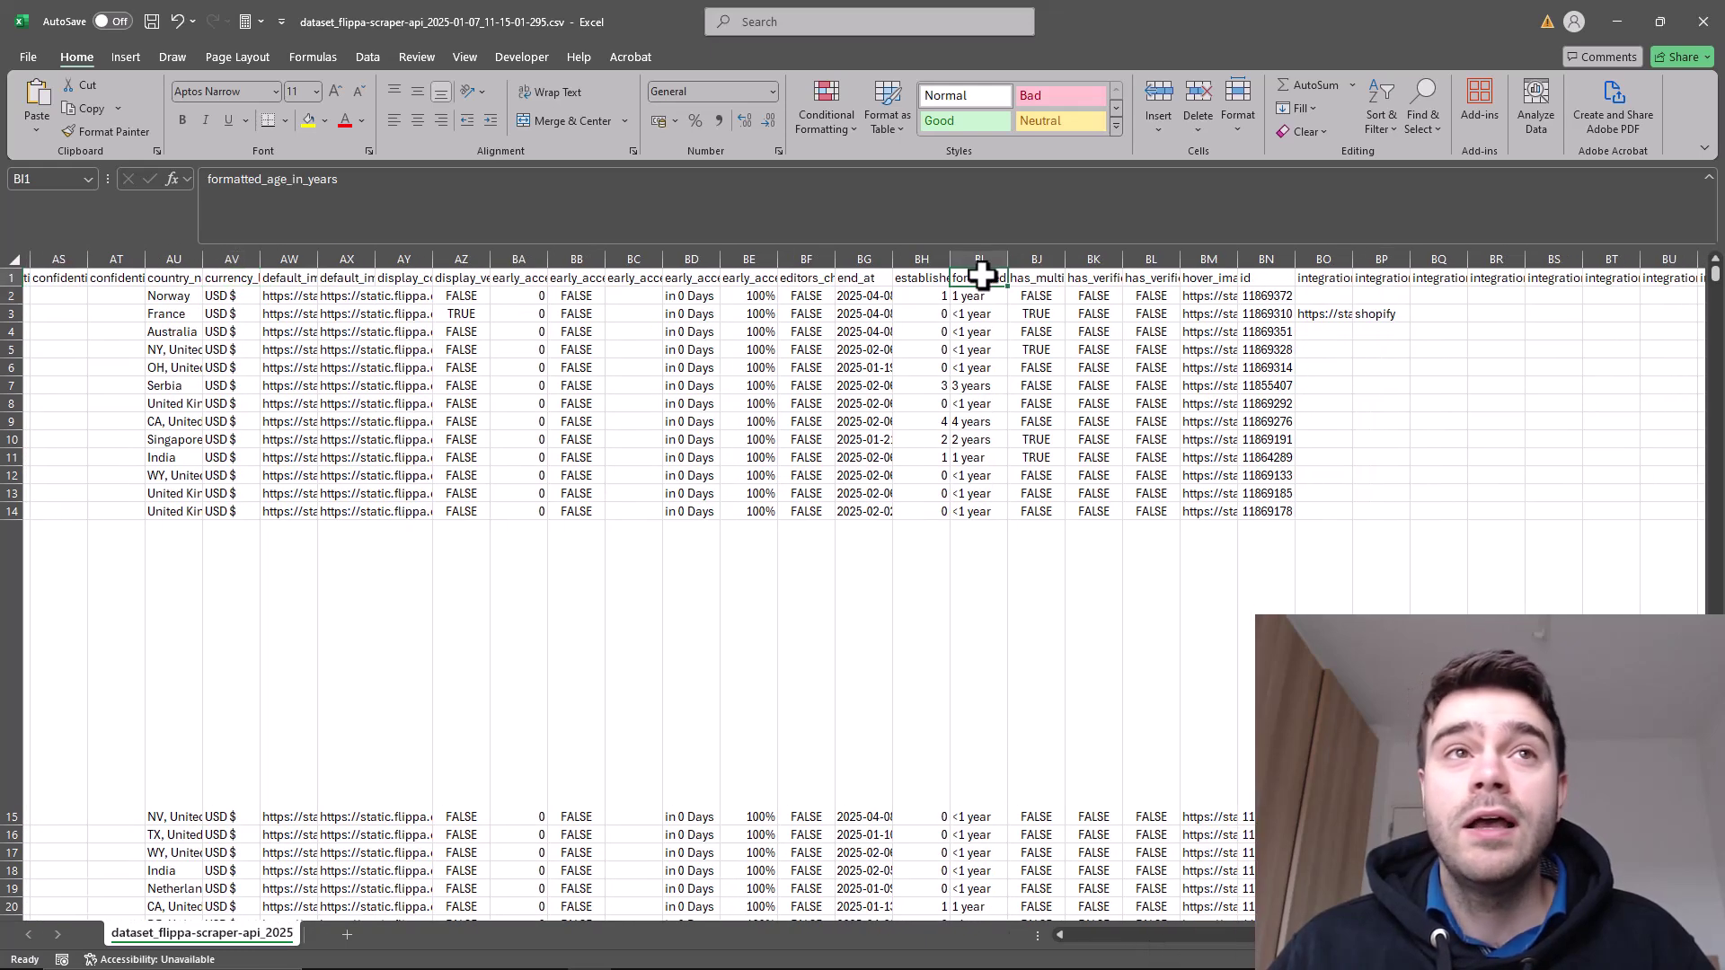
pyautogui.click(929, 274)
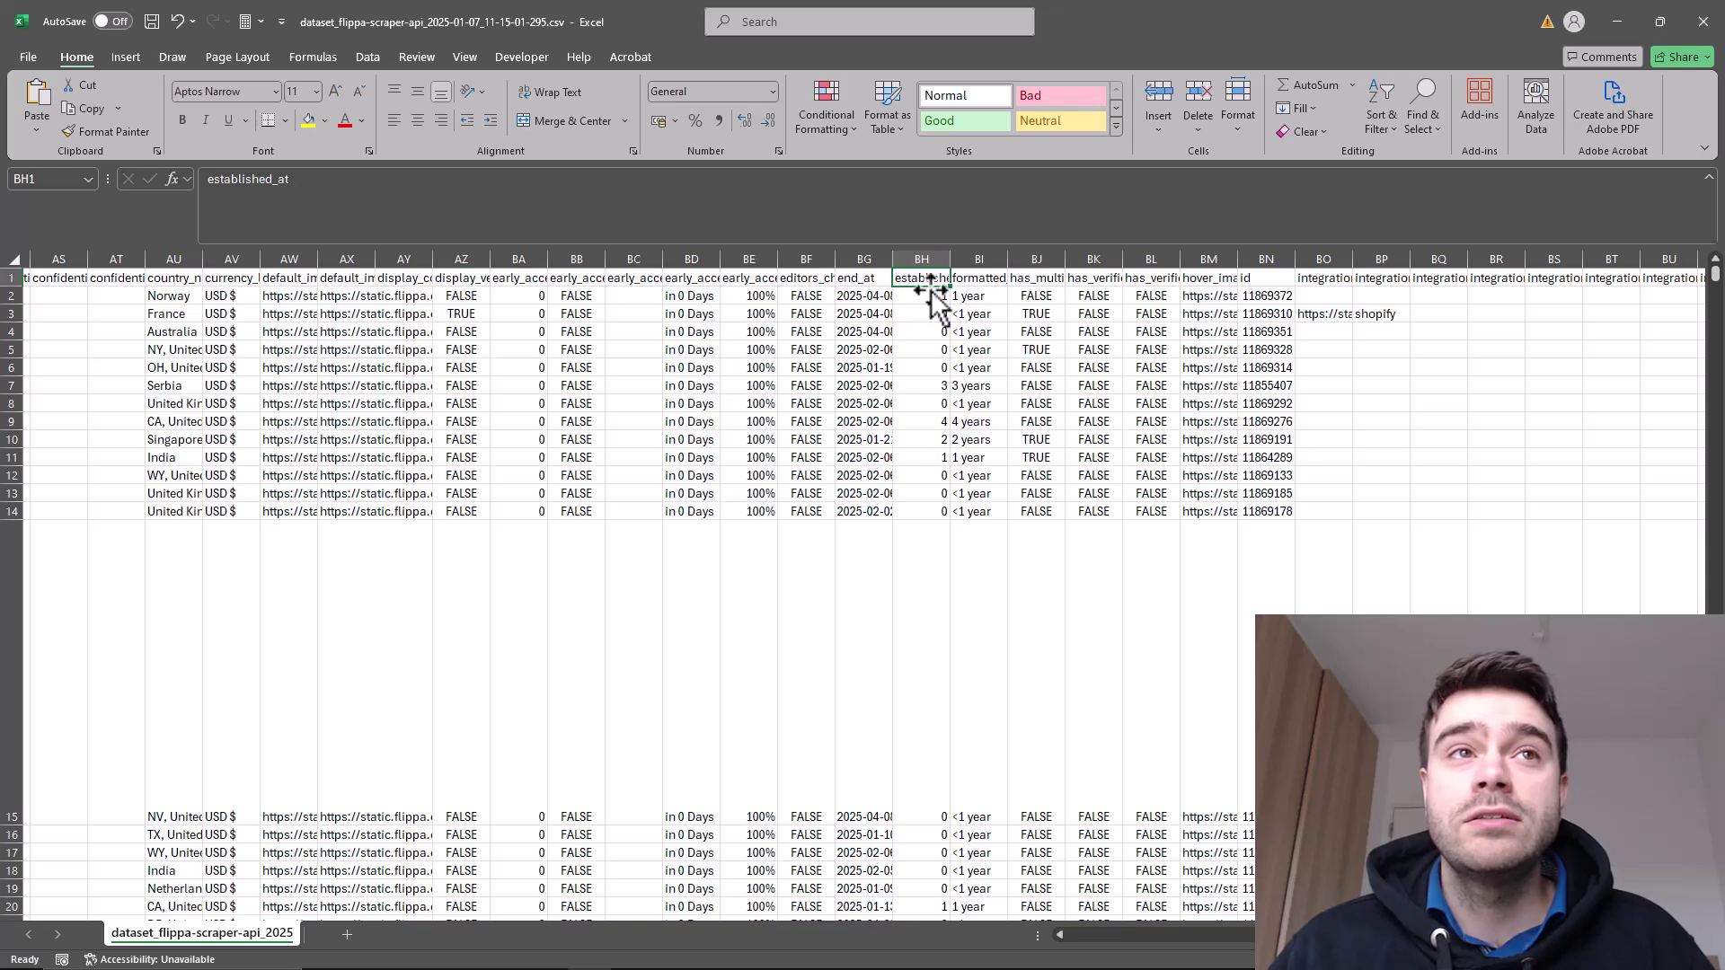
pyautogui.click(985, 296)
pyautogui.click(980, 476)
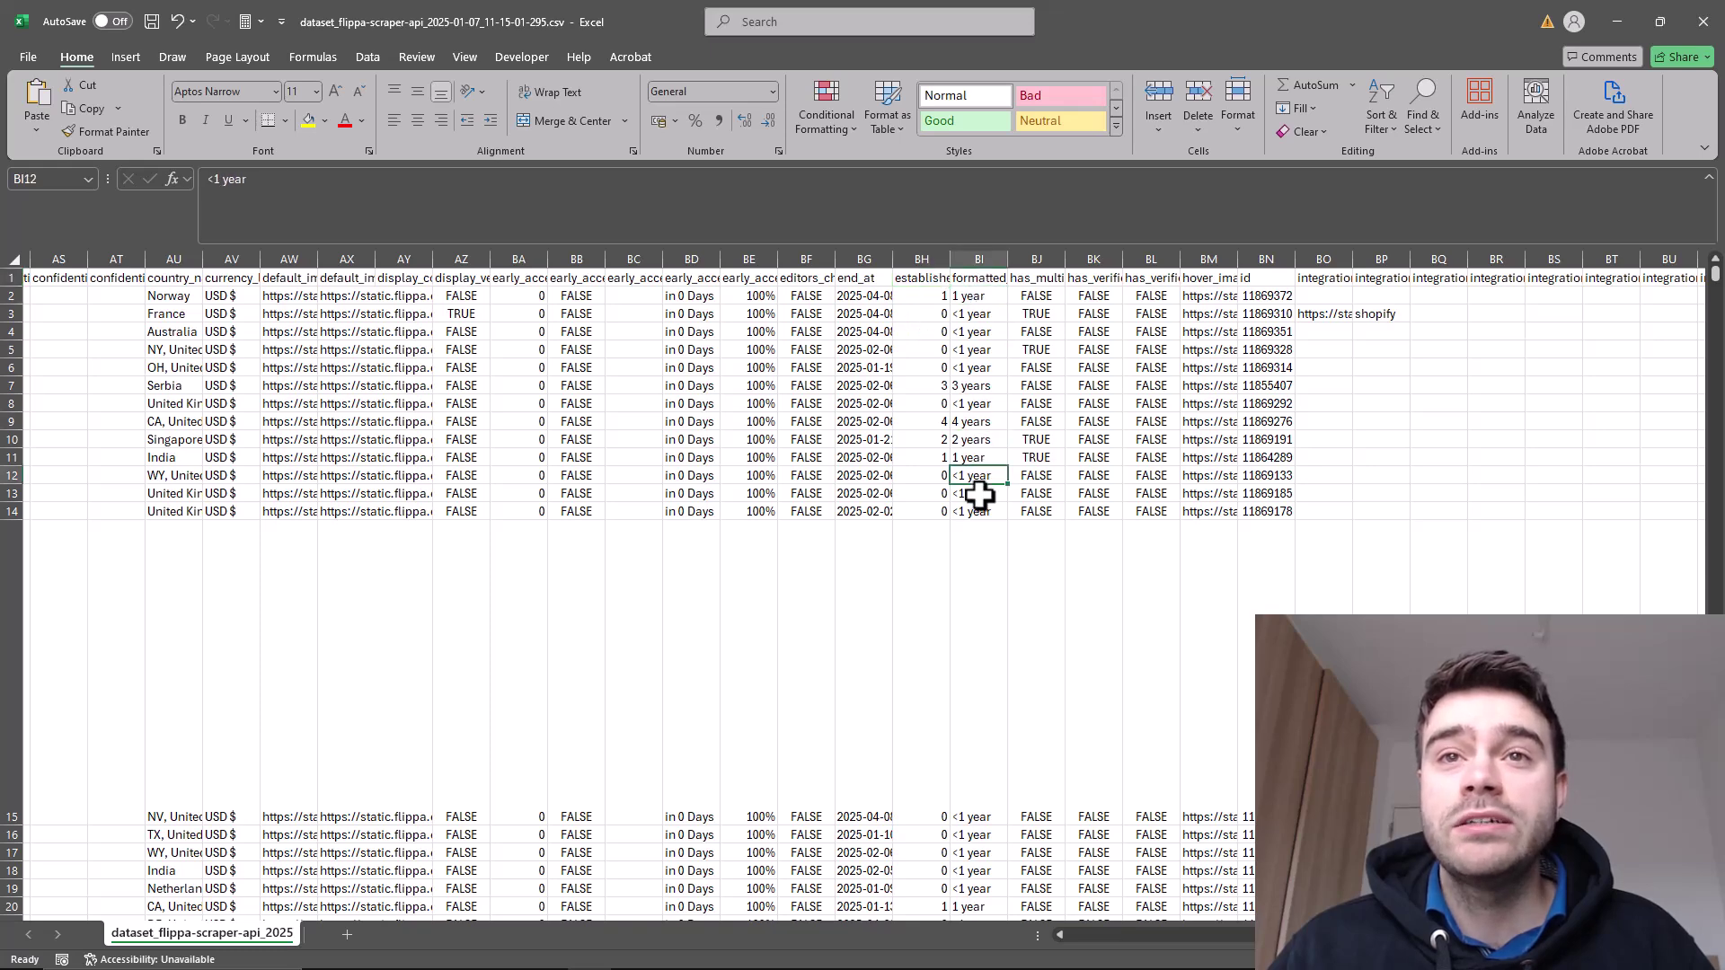
pyautogui.click(978, 387)
pyautogui.click(935, 422)
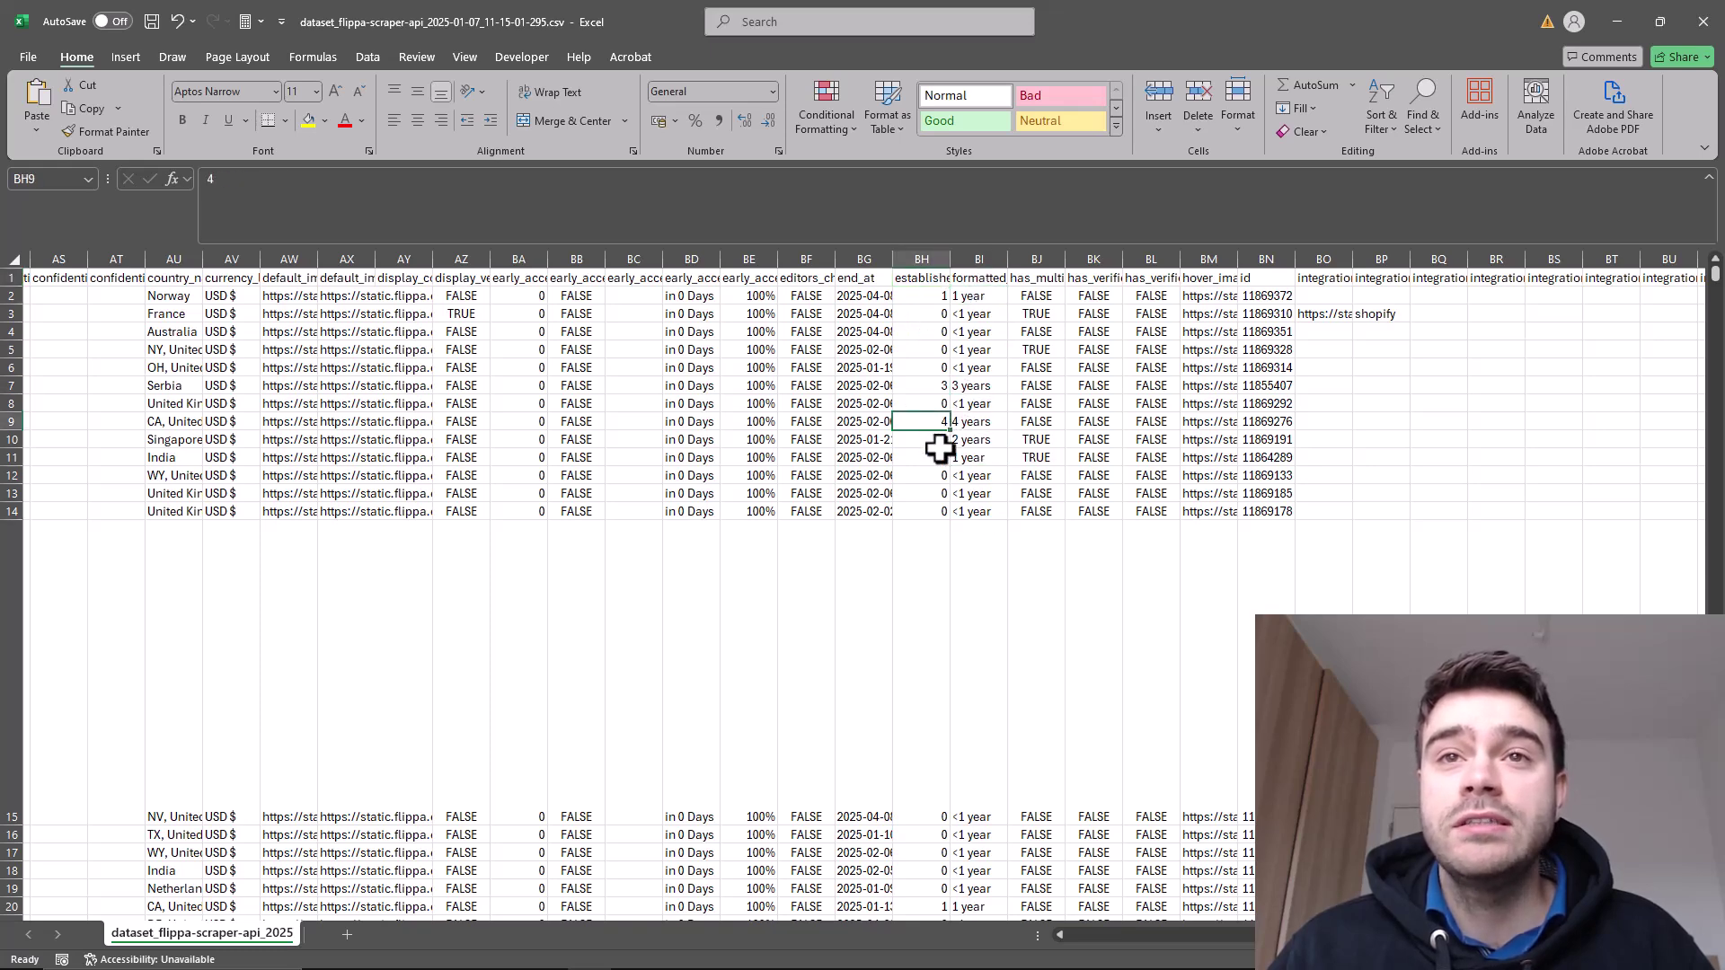
pyautogui.click(939, 386)
pyautogui.click(940, 332)
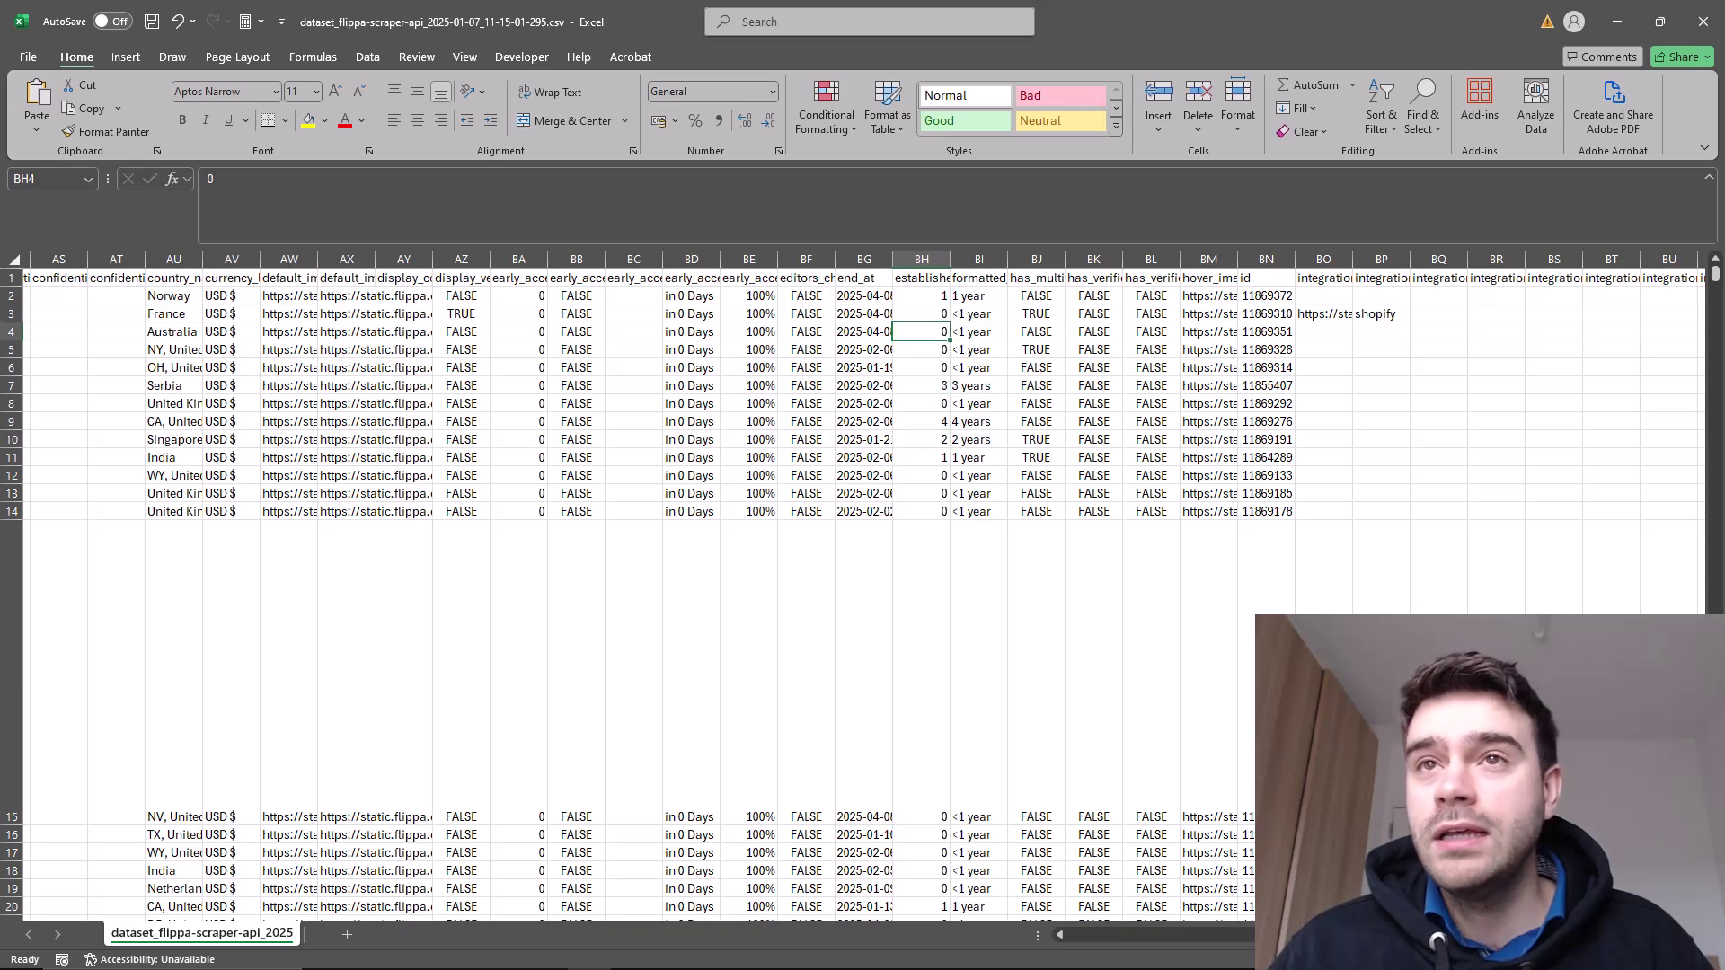
# - Review the financial columns of the listings: price, multiple, average profit and average revenue
pyautogui.hscroll(15, 862, 585)
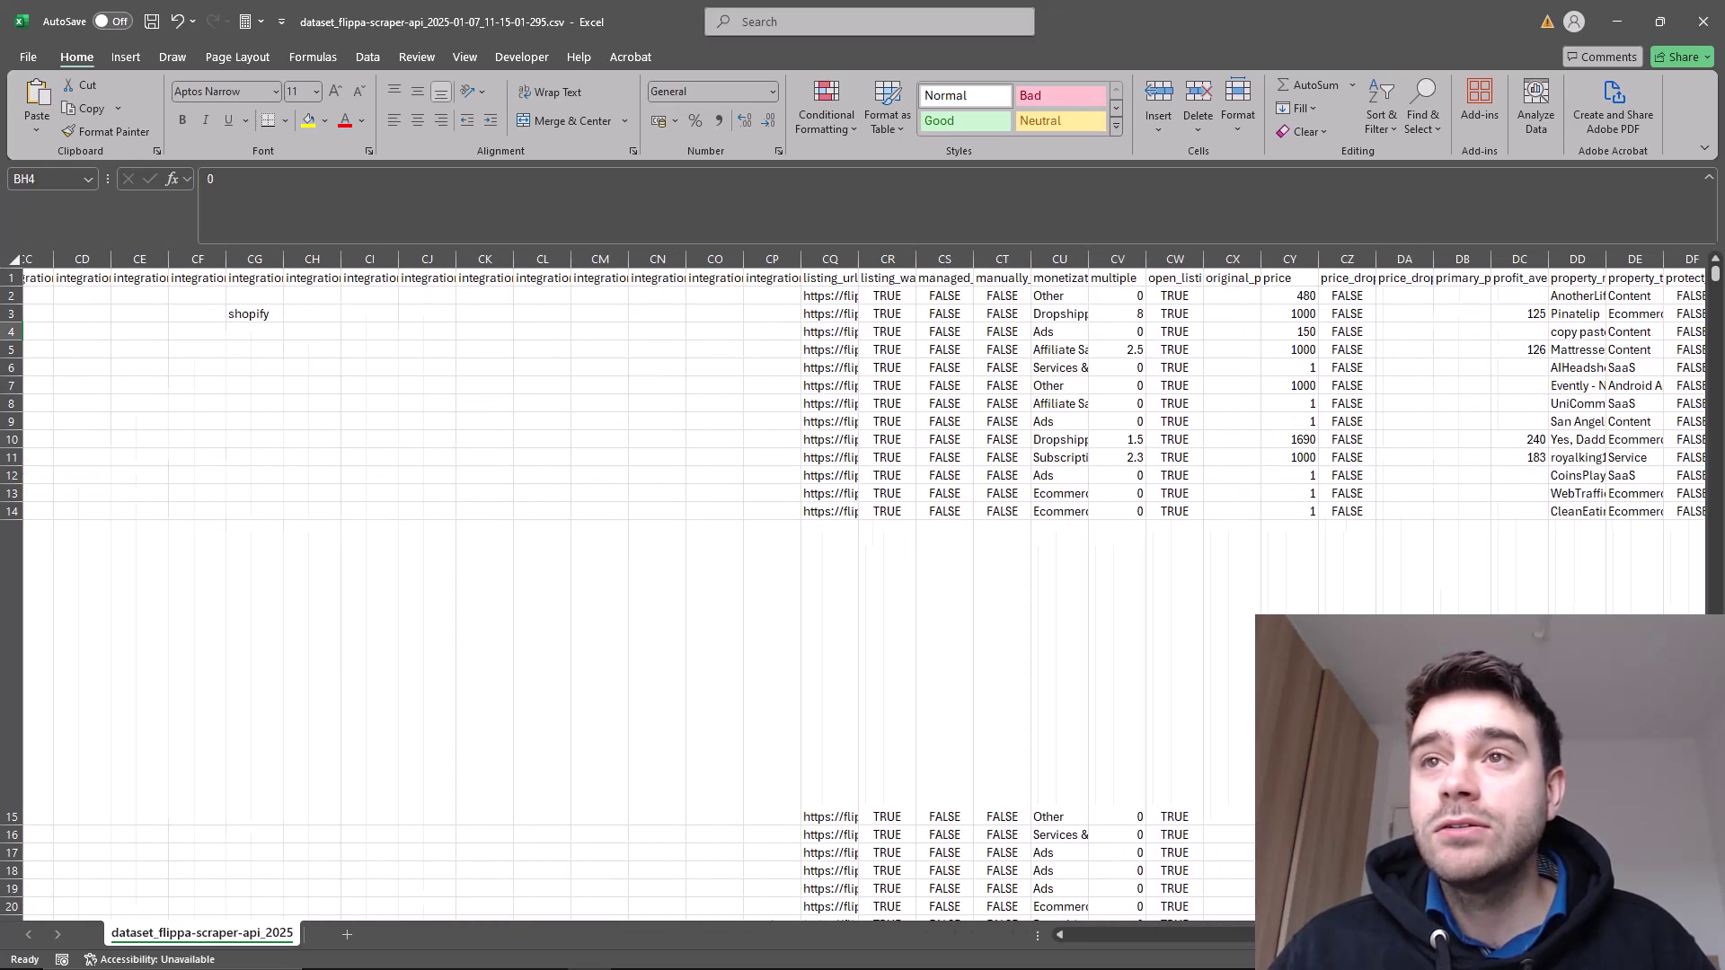
pyautogui.hscroll(3, 863, 584)
pyautogui.click(724, 331)
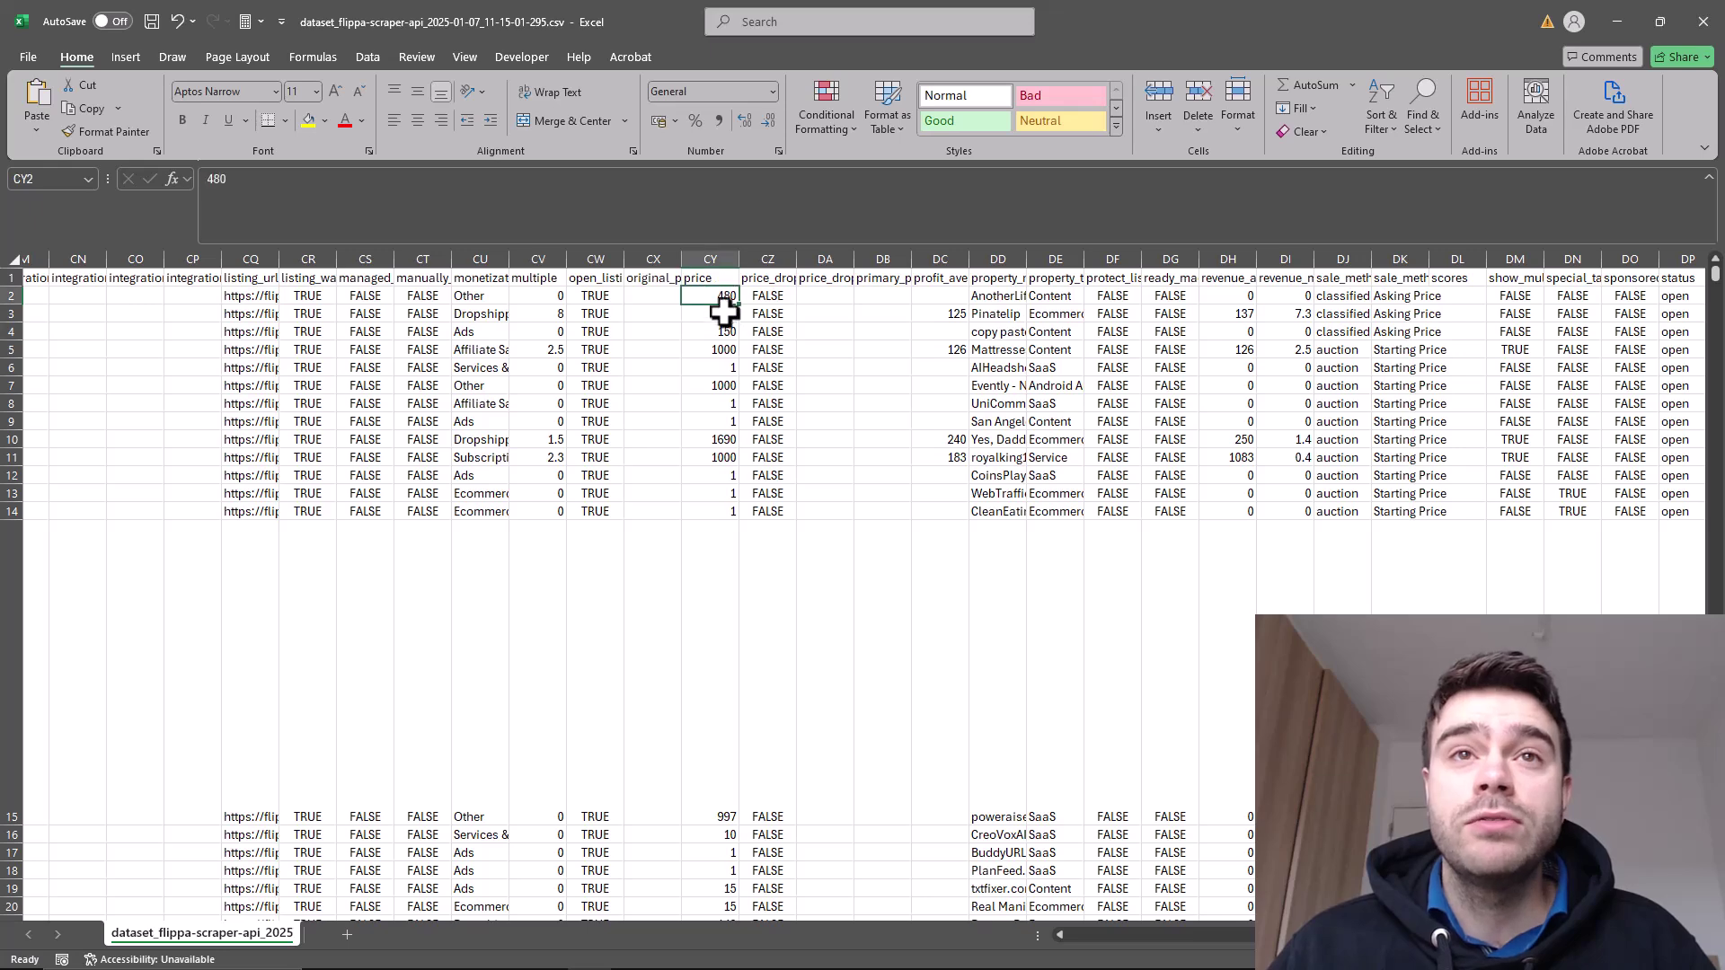
pyautogui.click(552, 350)
pyautogui.click(724, 350)
pyautogui.click(952, 351)
pyautogui.click(1236, 458)
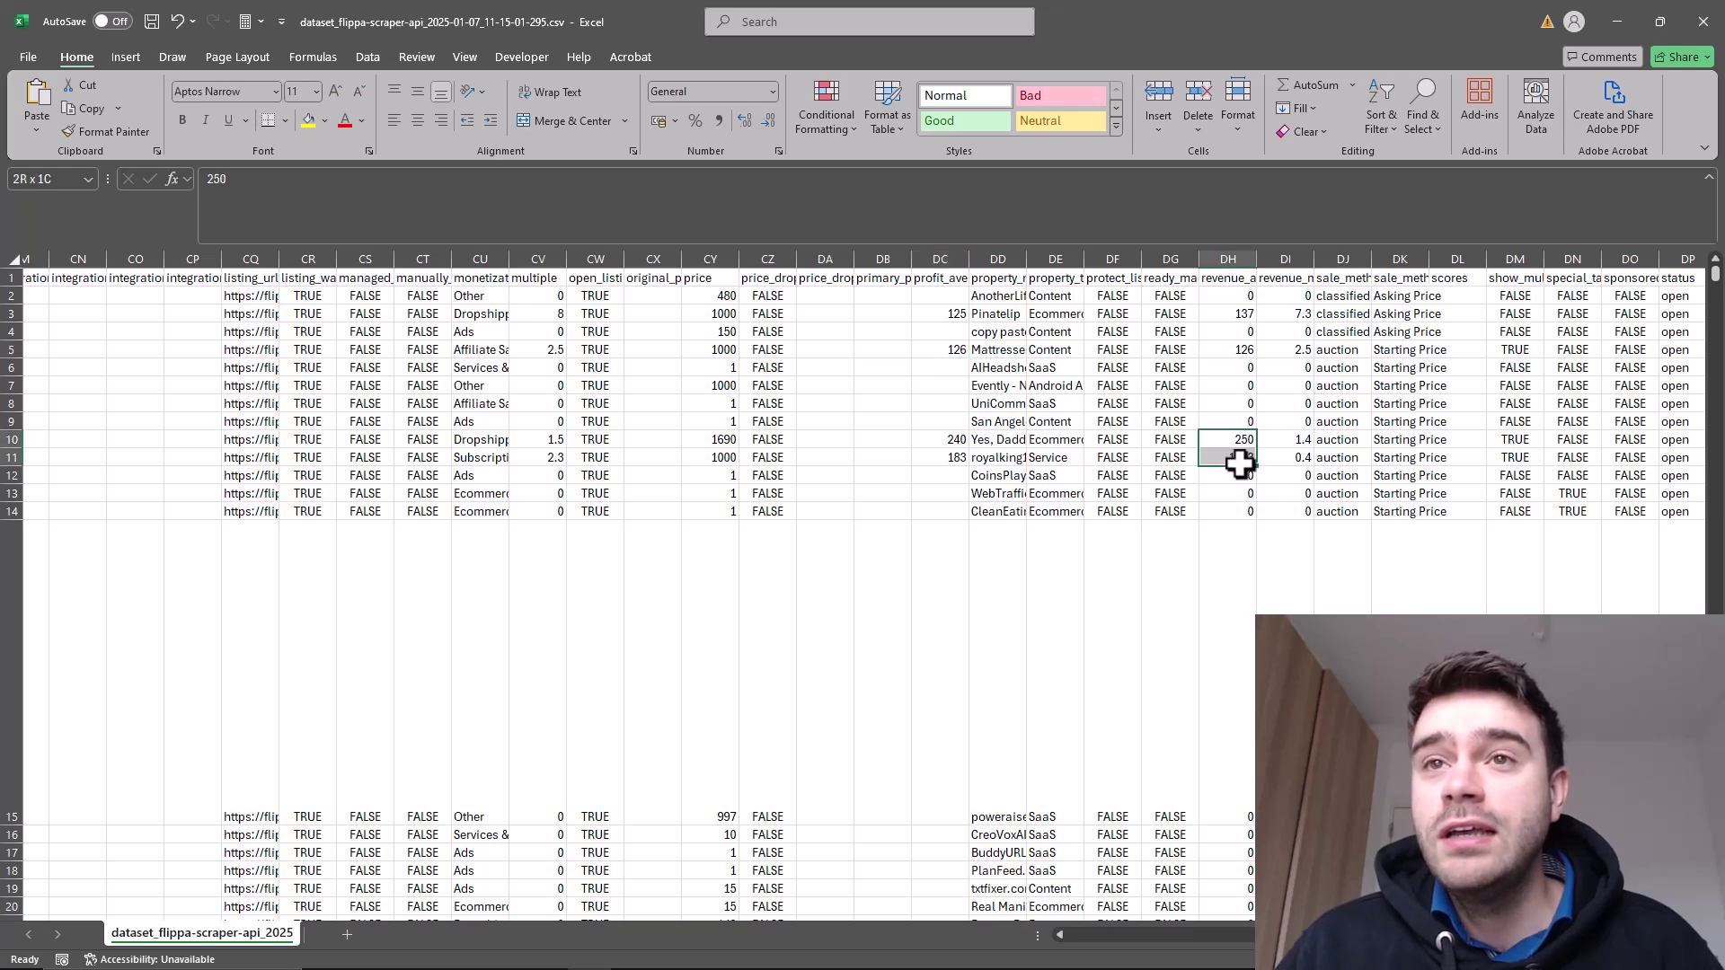
pyautogui.click(1191, 511)
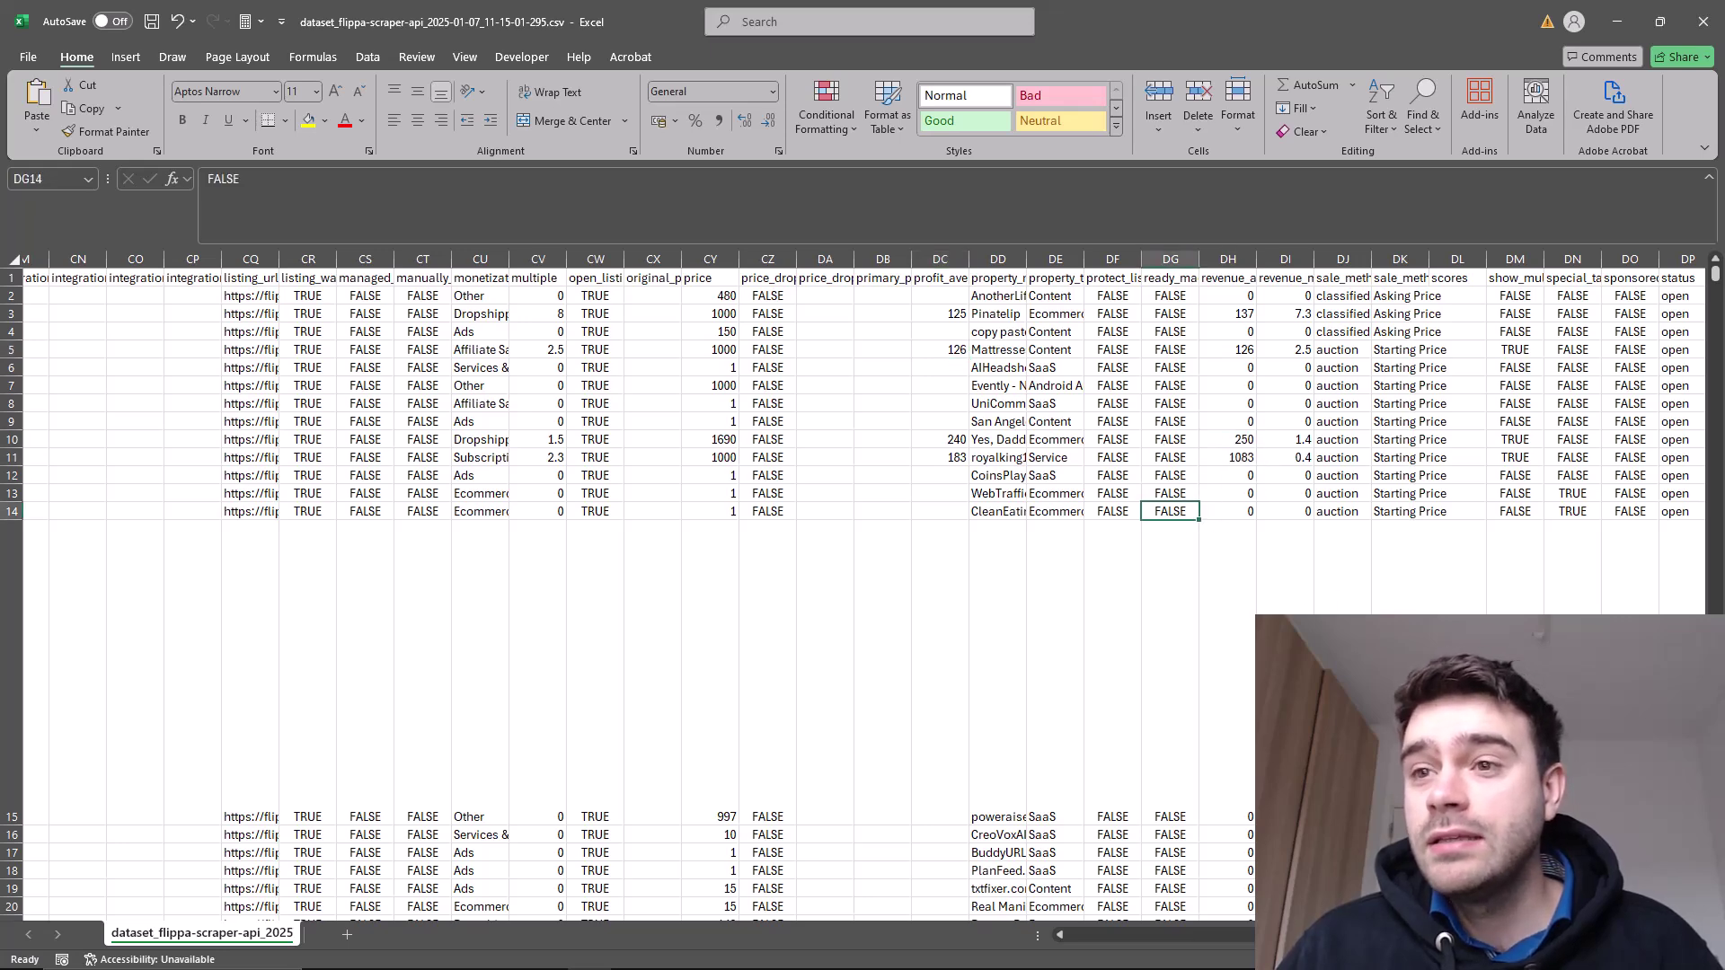
# - Check the listings' sale method and status columns and read several entries in the summary column
pyautogui.hscroll(3, 858, 584)
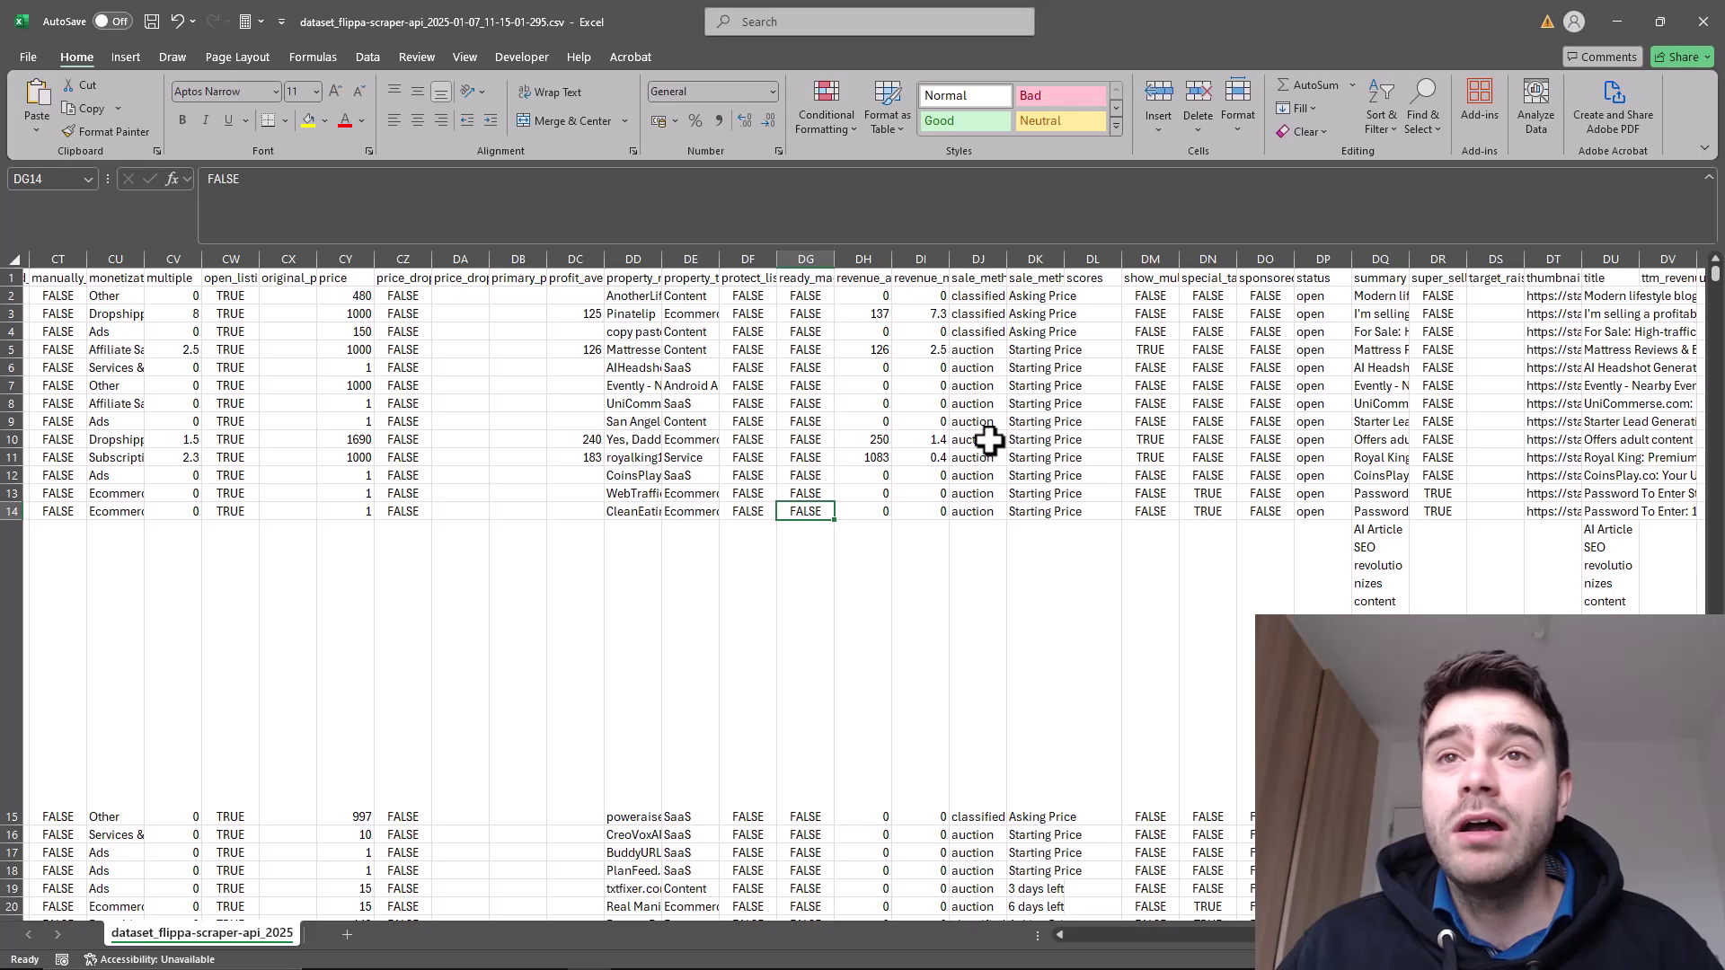
pyautogui.click(974, 334)
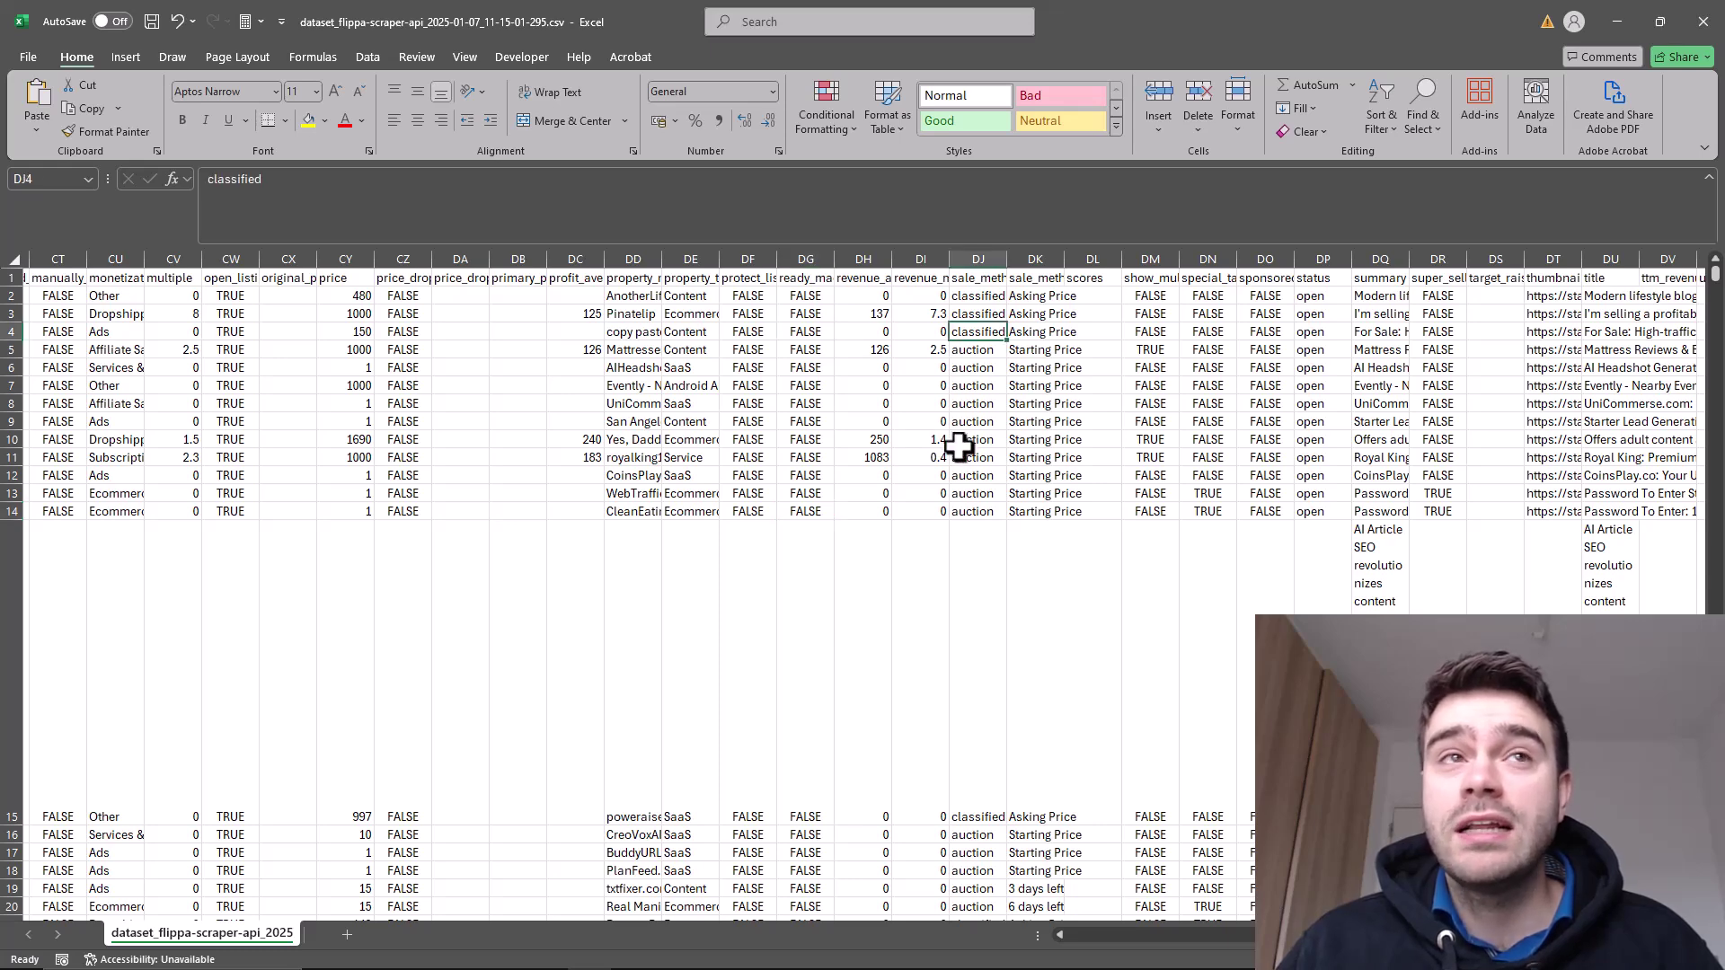
pyautogui.click(1321, 403)
pyautogui.click(1388, 331)
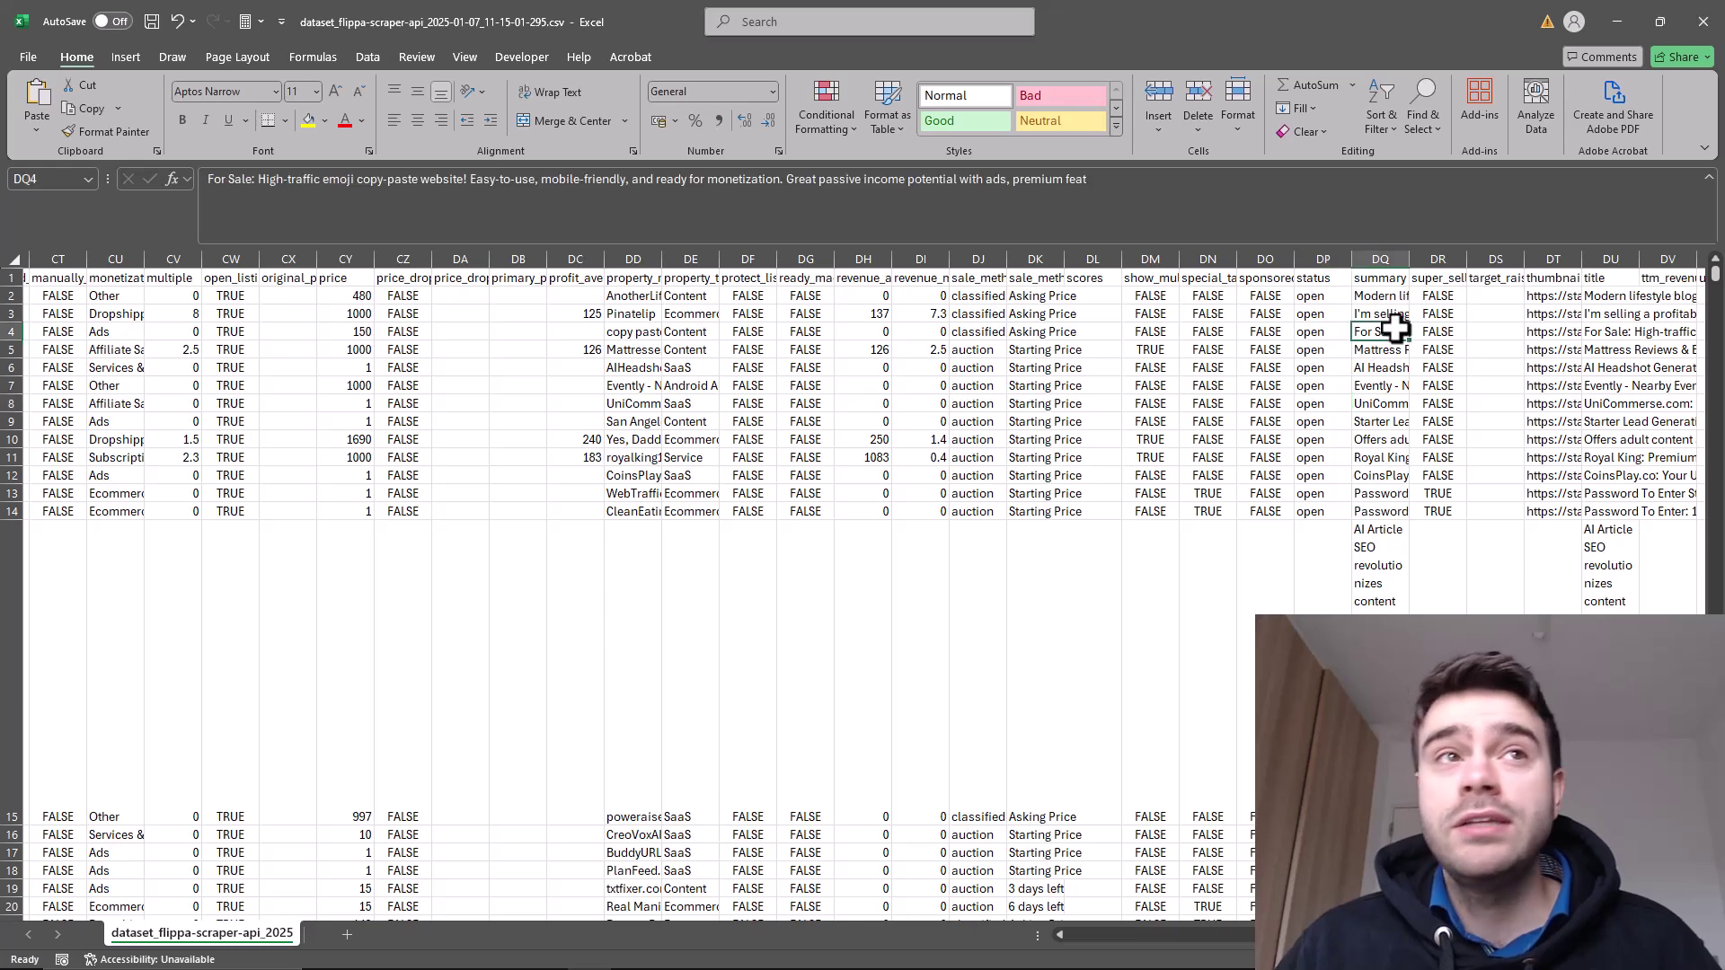
pyautogui.click(1401, 458)
pyautogui.click(1400, 496)
pyautogui.click(1363, 382)
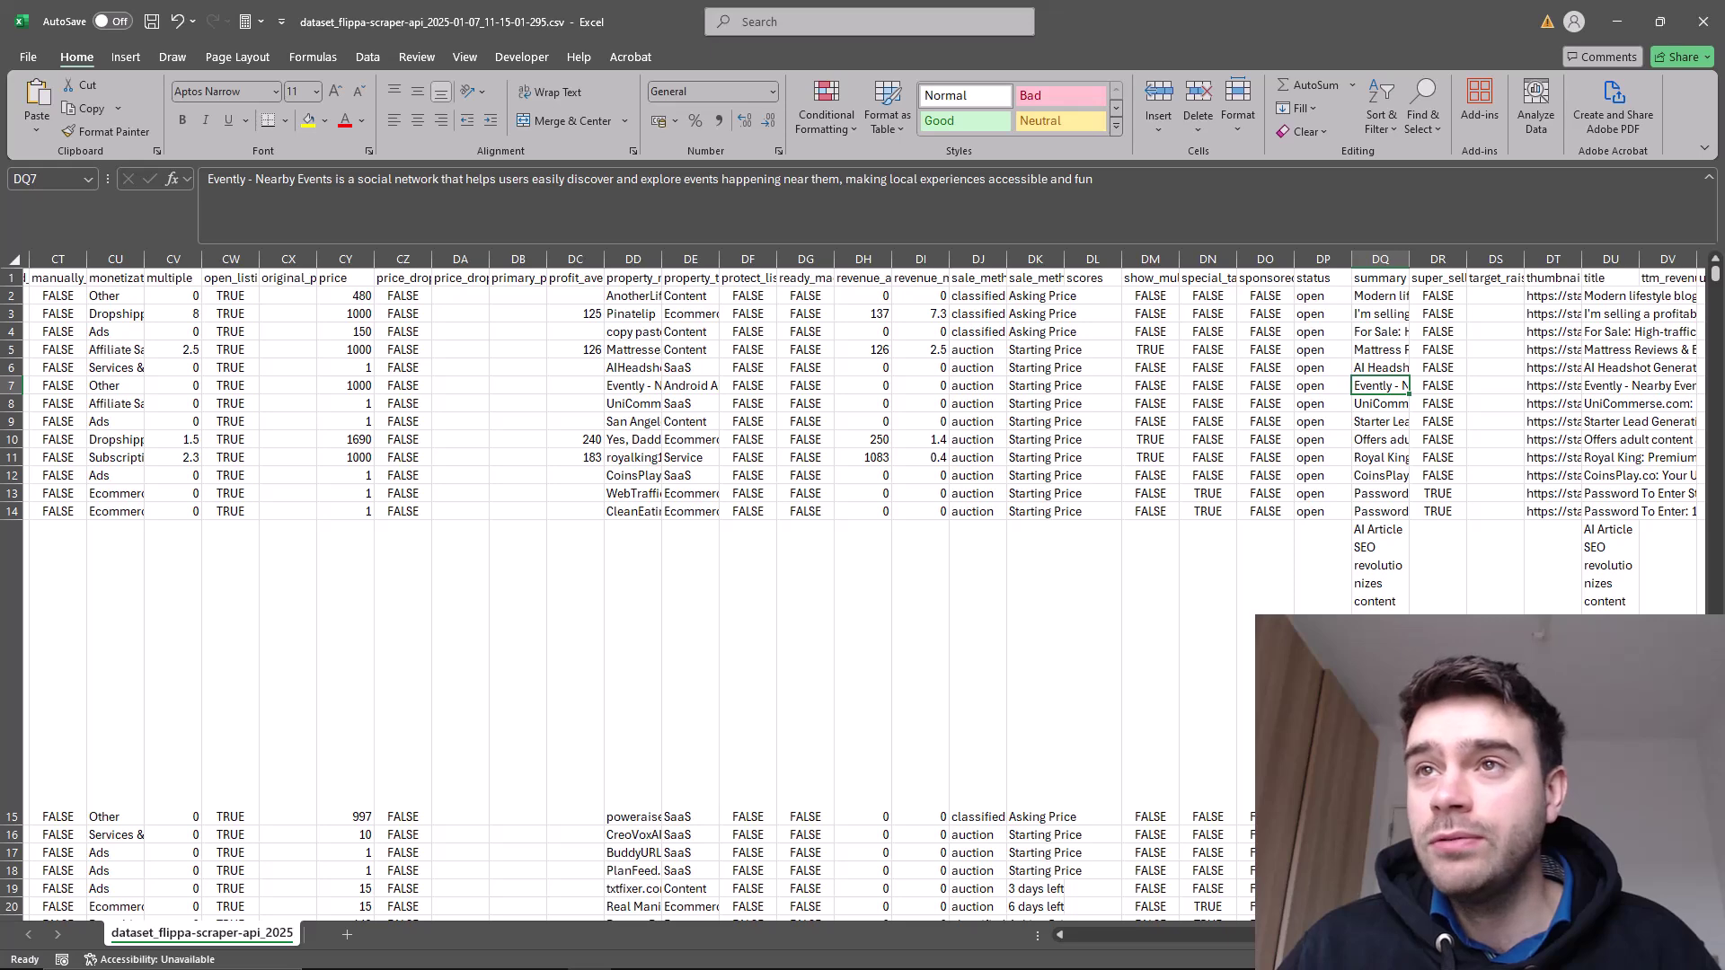
# - Examine the title and thumbnail columns and the values in column DX, including rows 7 and 27
pyautogui.hscroll(5, 1451, 449)
pyautogui.click(1329, 299)
pyautogui.click(1270, 316)
pyautogui.click(1493, 283)
pyautogui.click(1517, 385)
pyautogui.scroll(-5, 1497, 485)
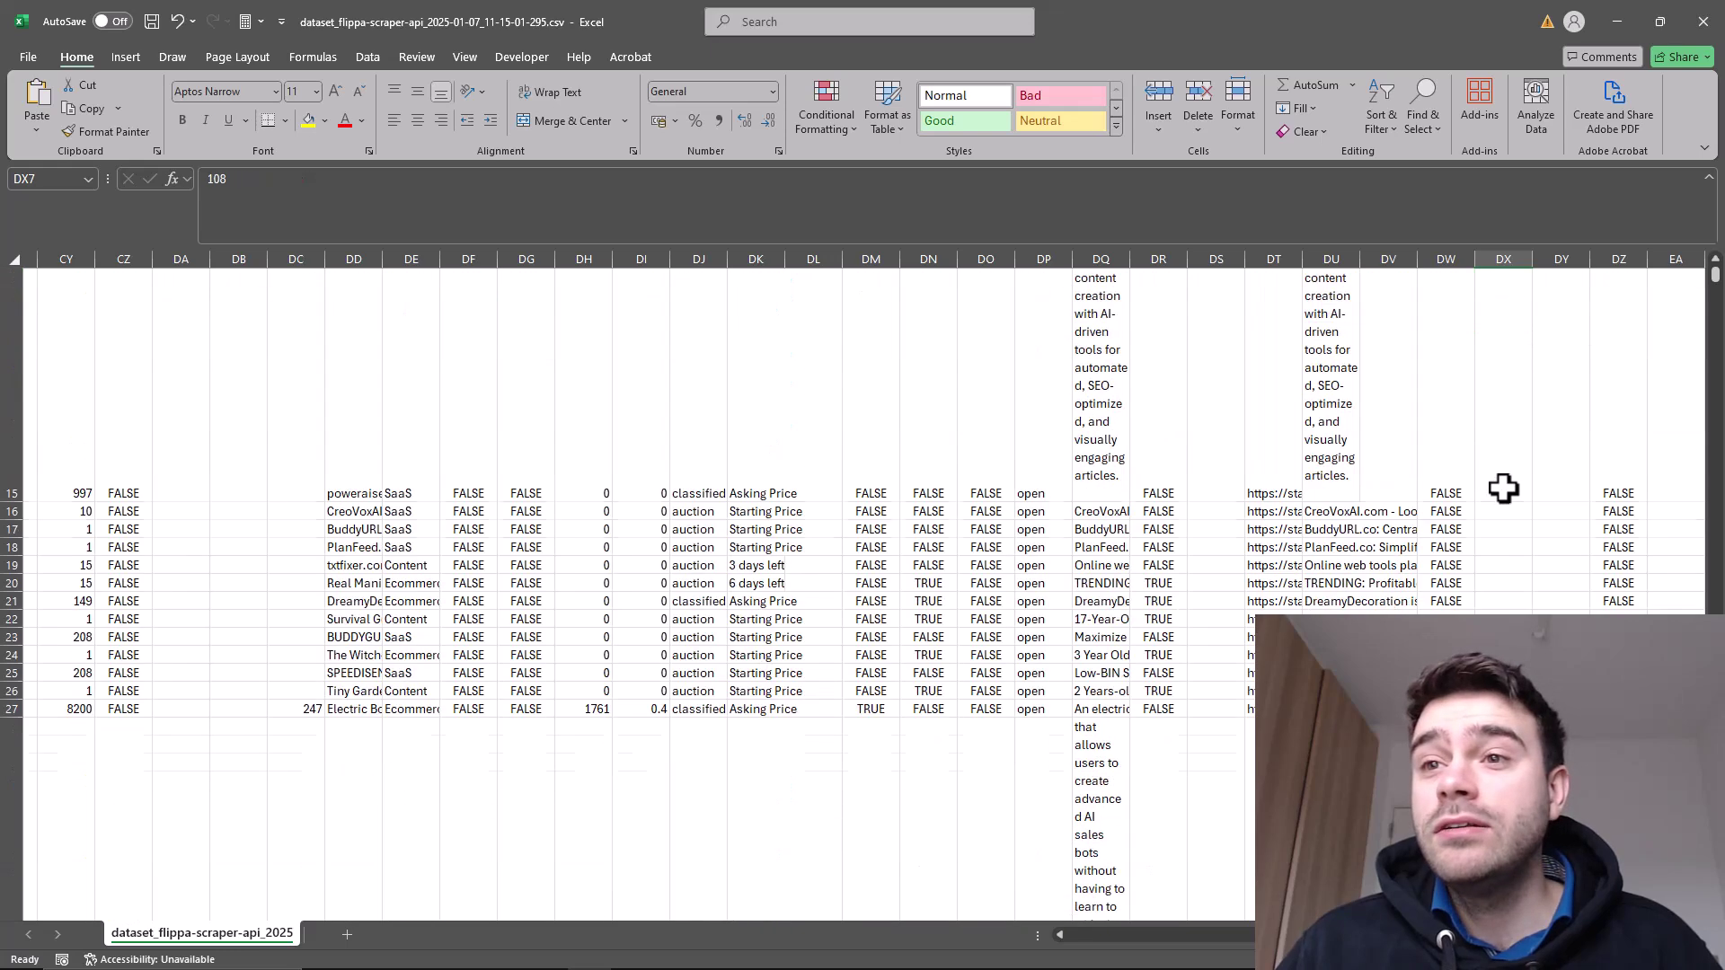
pyautogui.click(1503, 709)
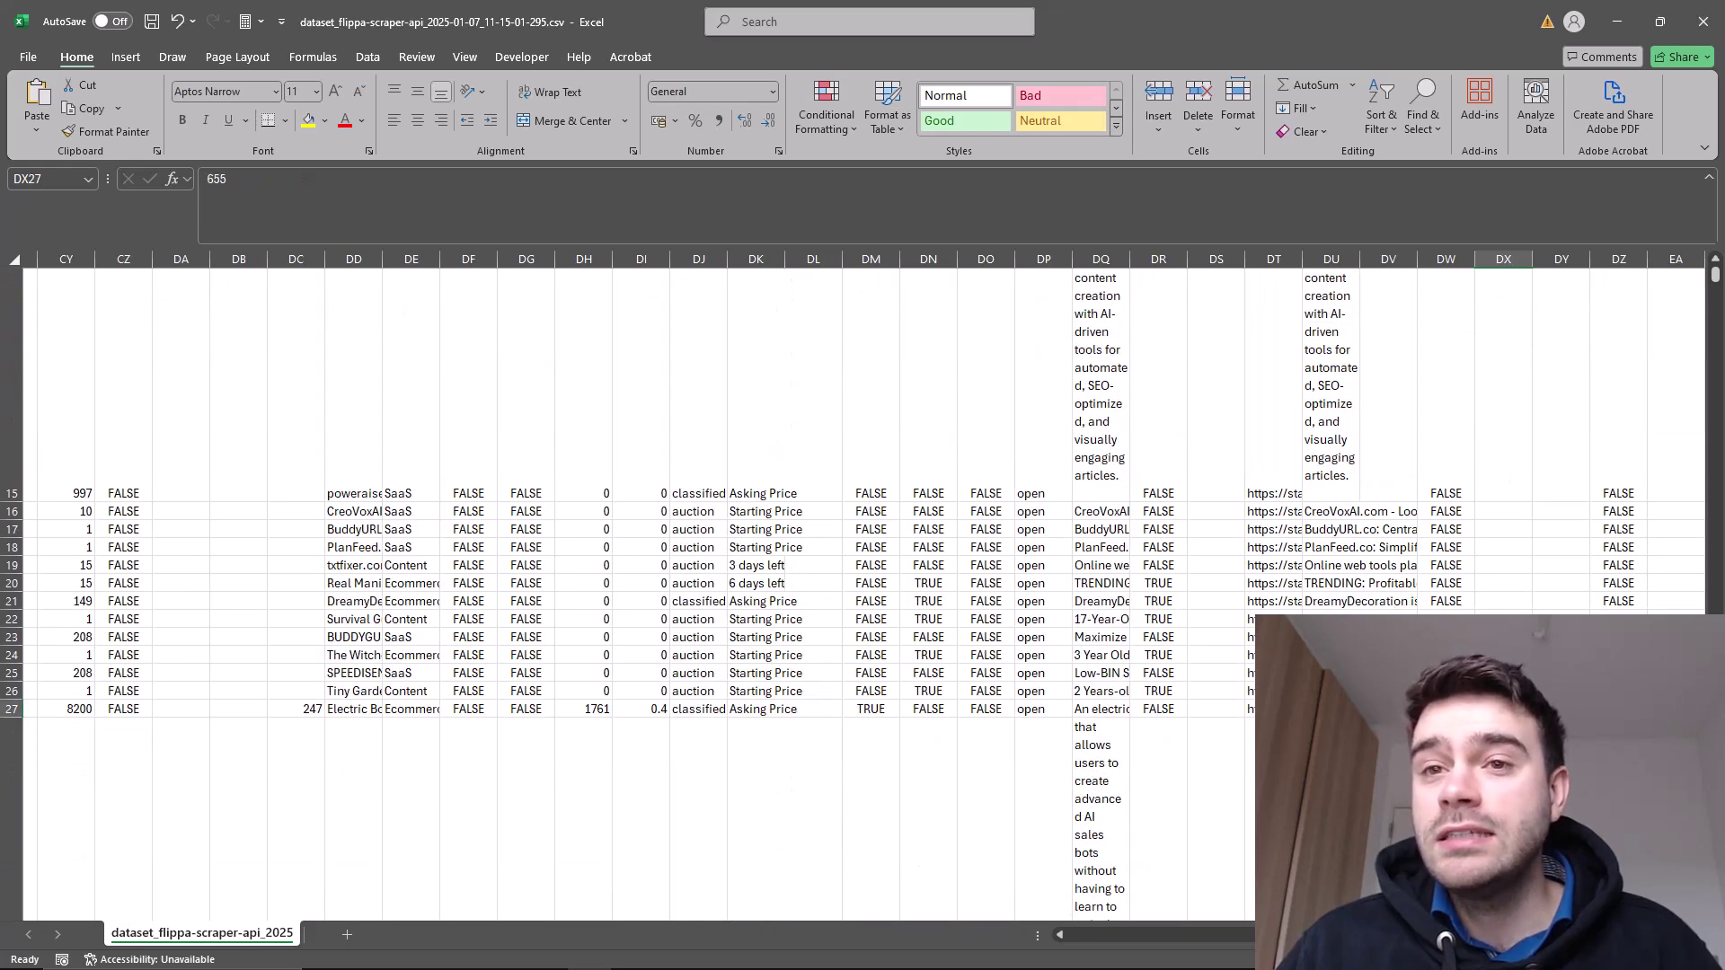
pyautogui.hscroll(-5, 1253, 716)
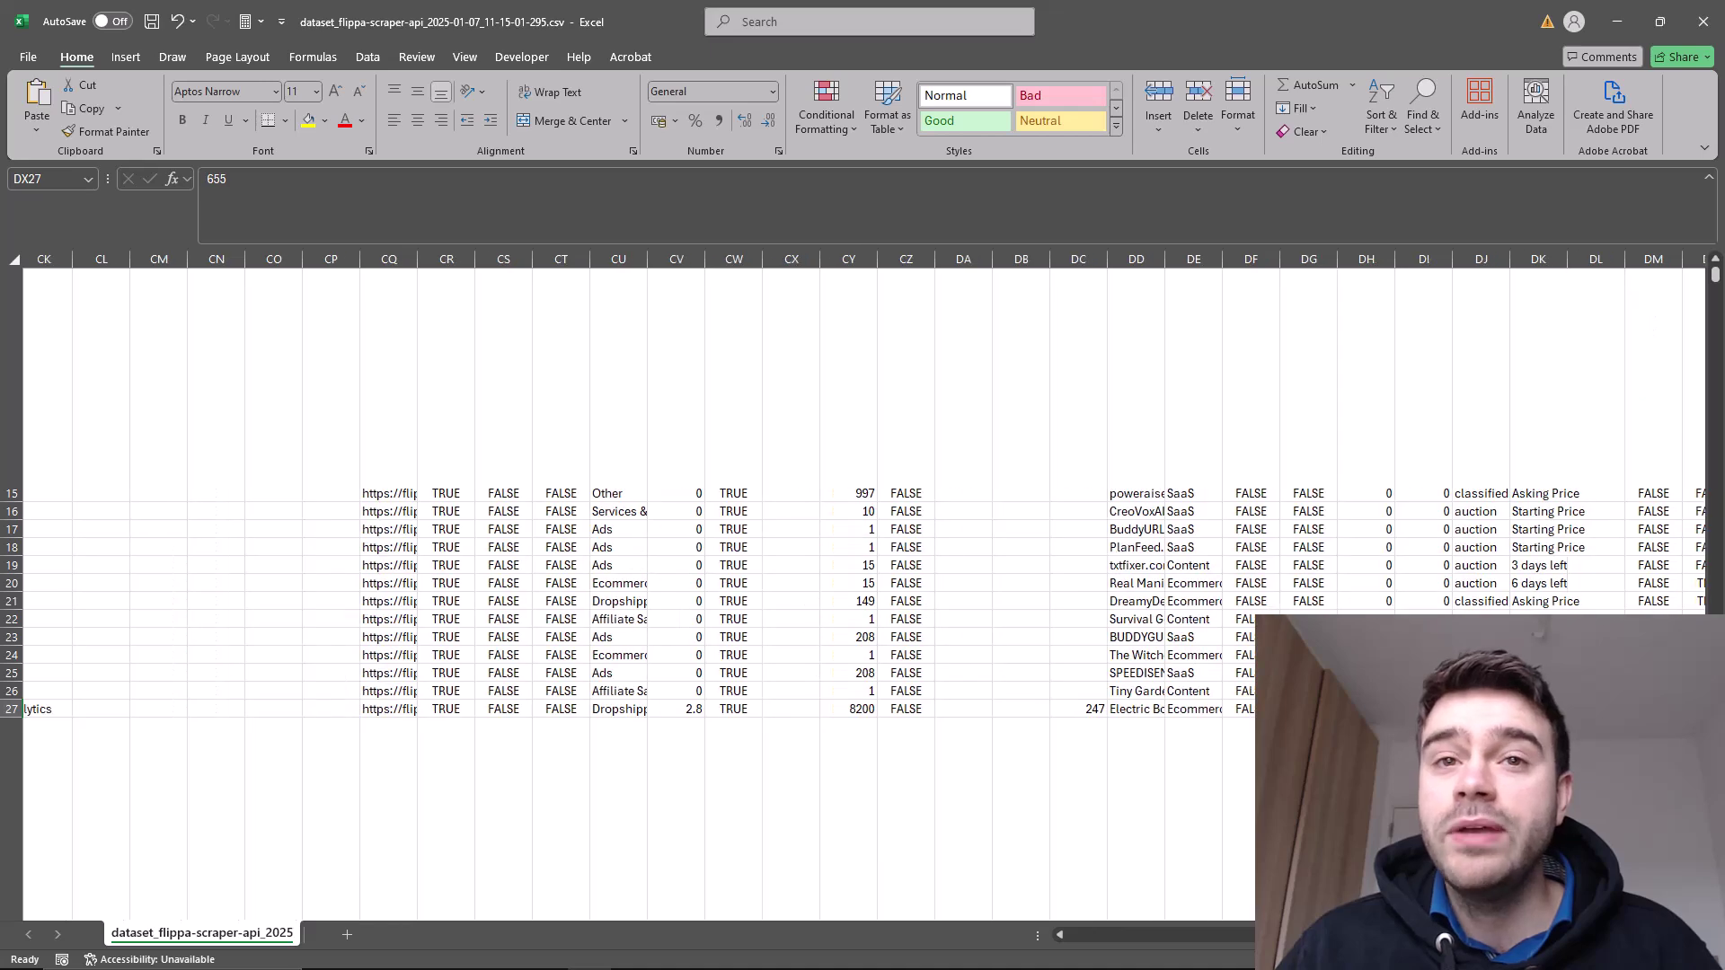
pyautogui.scroll(5, 1253, 716)
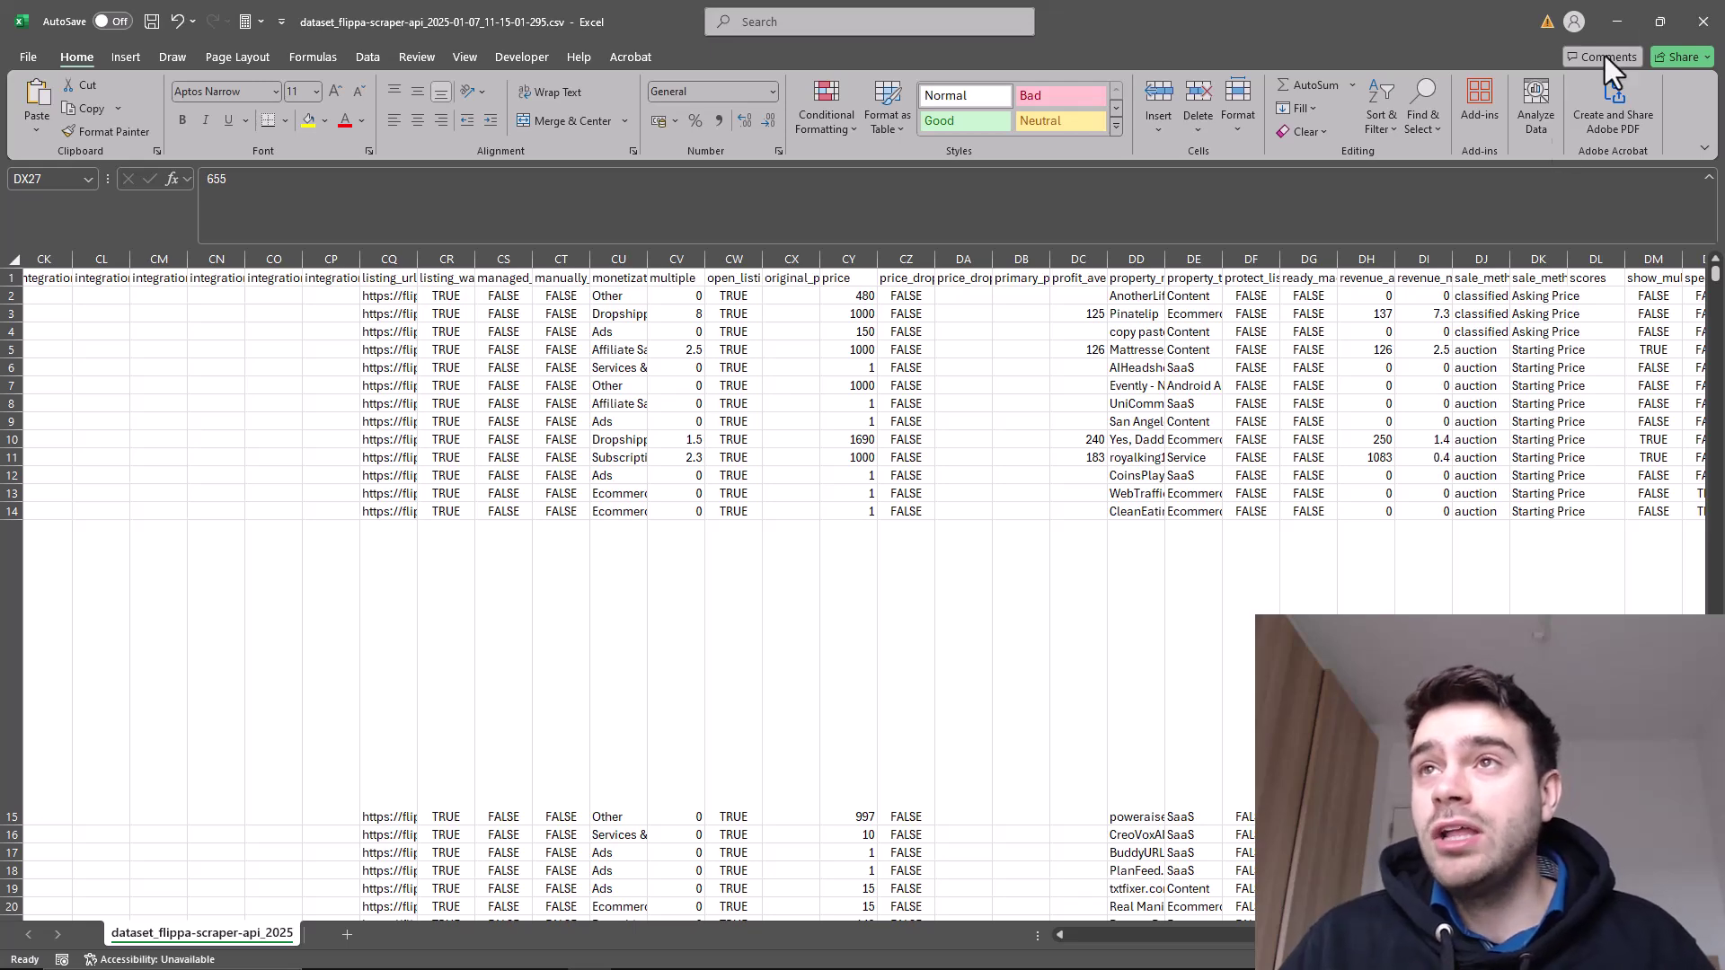
# - Switch back to the Apify console, close the dataset export dialog and browse the scraper's available integrations
pyautogui.click(1617, 21)
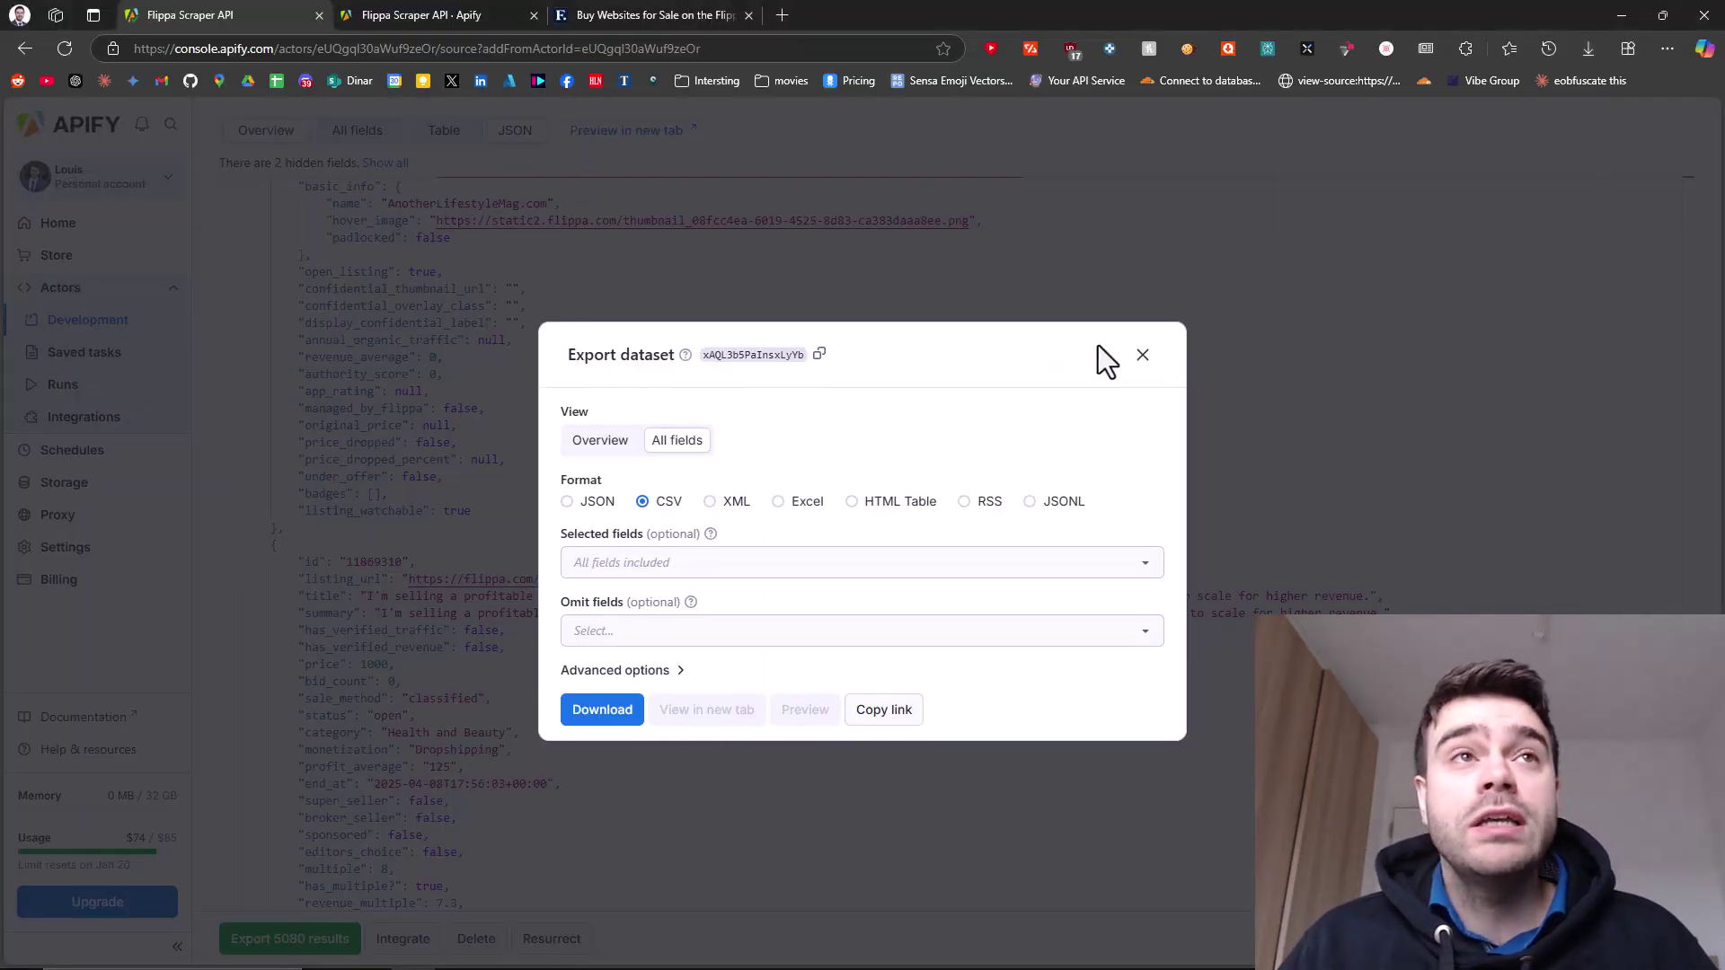
pyautogui.click(1142, 356)
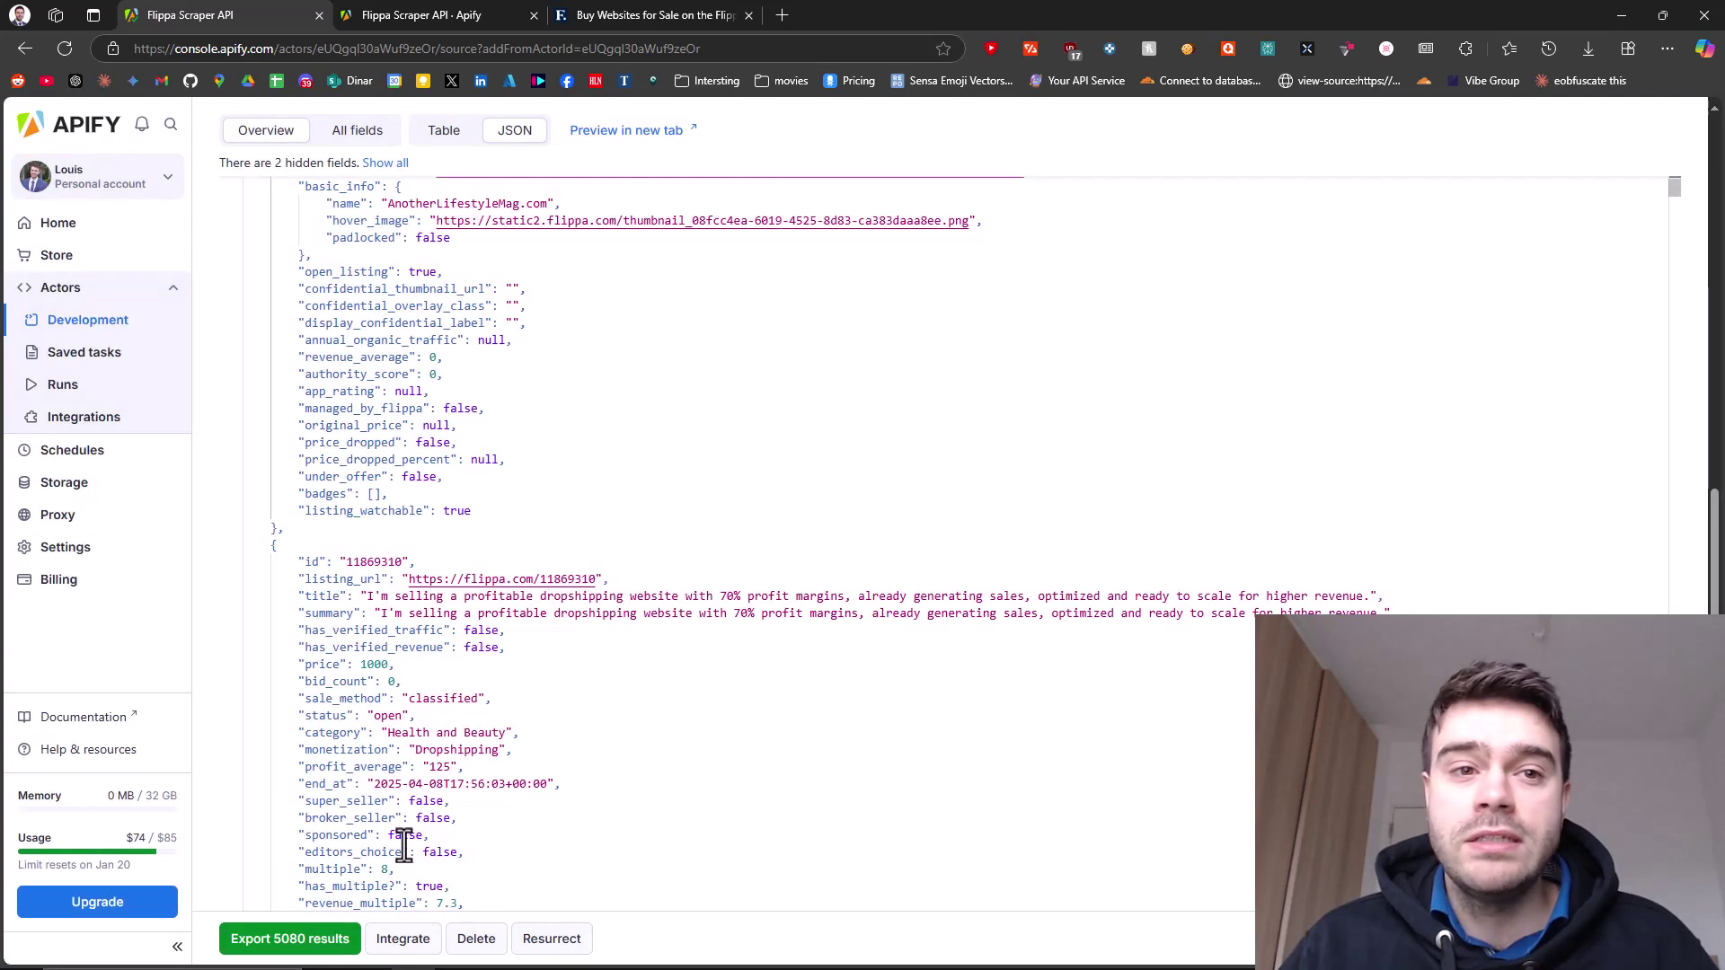
pyautogui.click(418, 944)
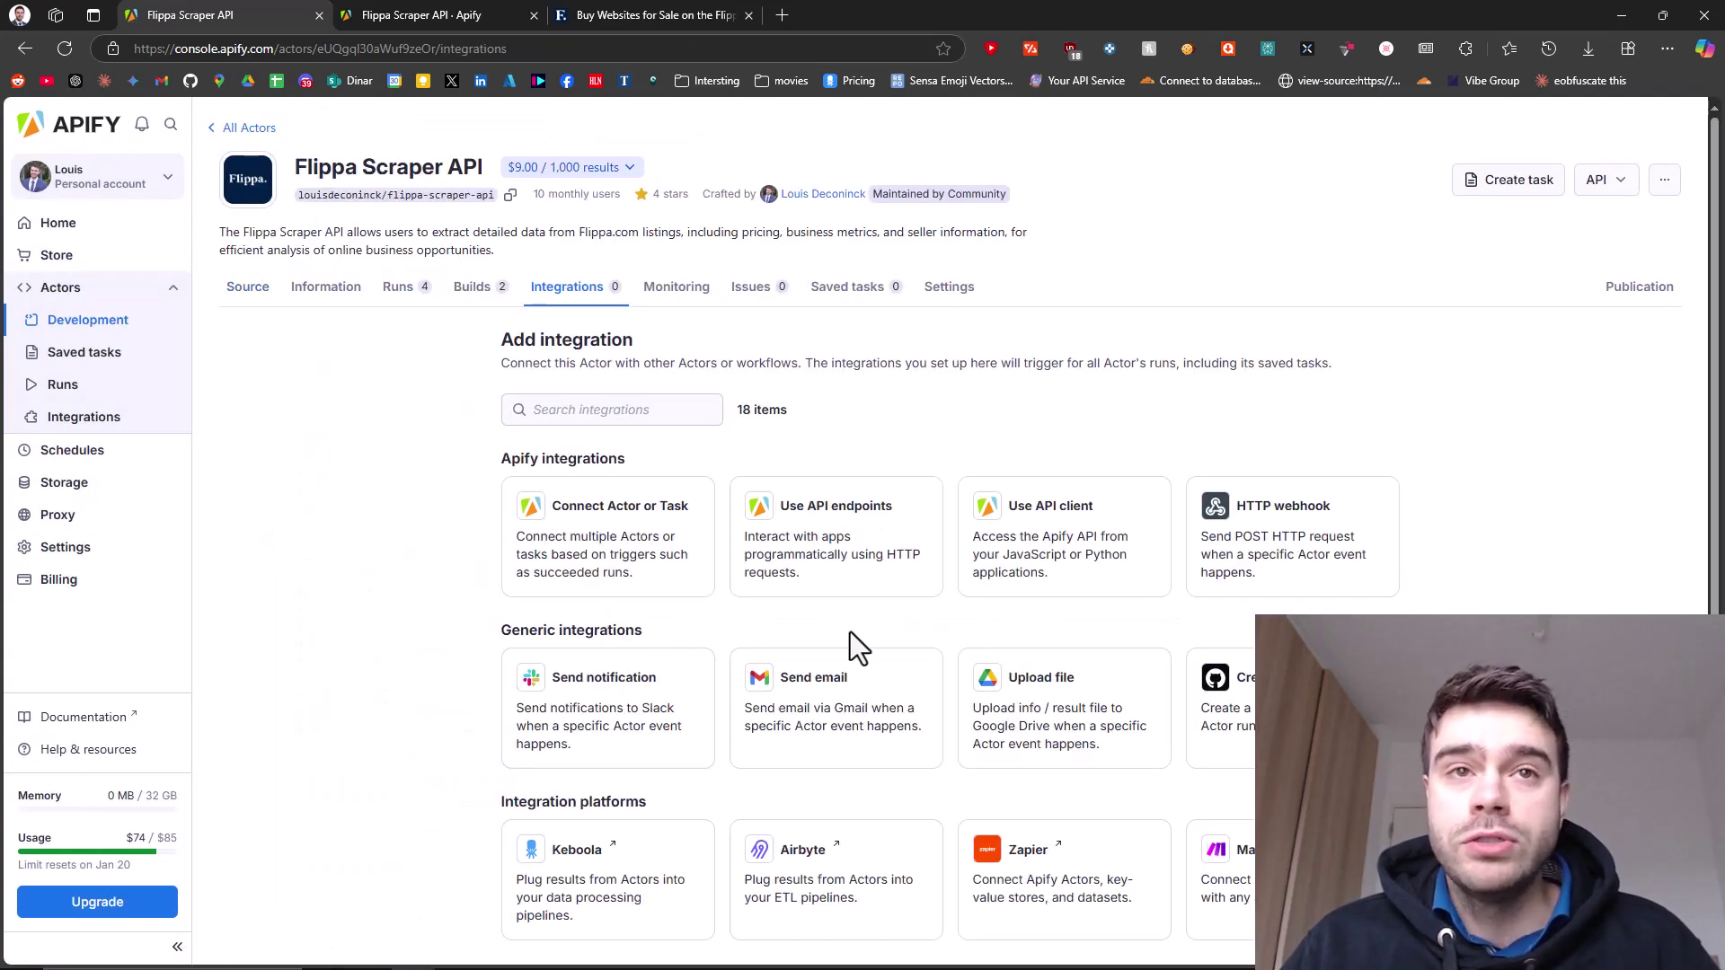
pyautogui.scroll(-1, 759, 602)
pyautogui.scroll(-3, 487, 521)
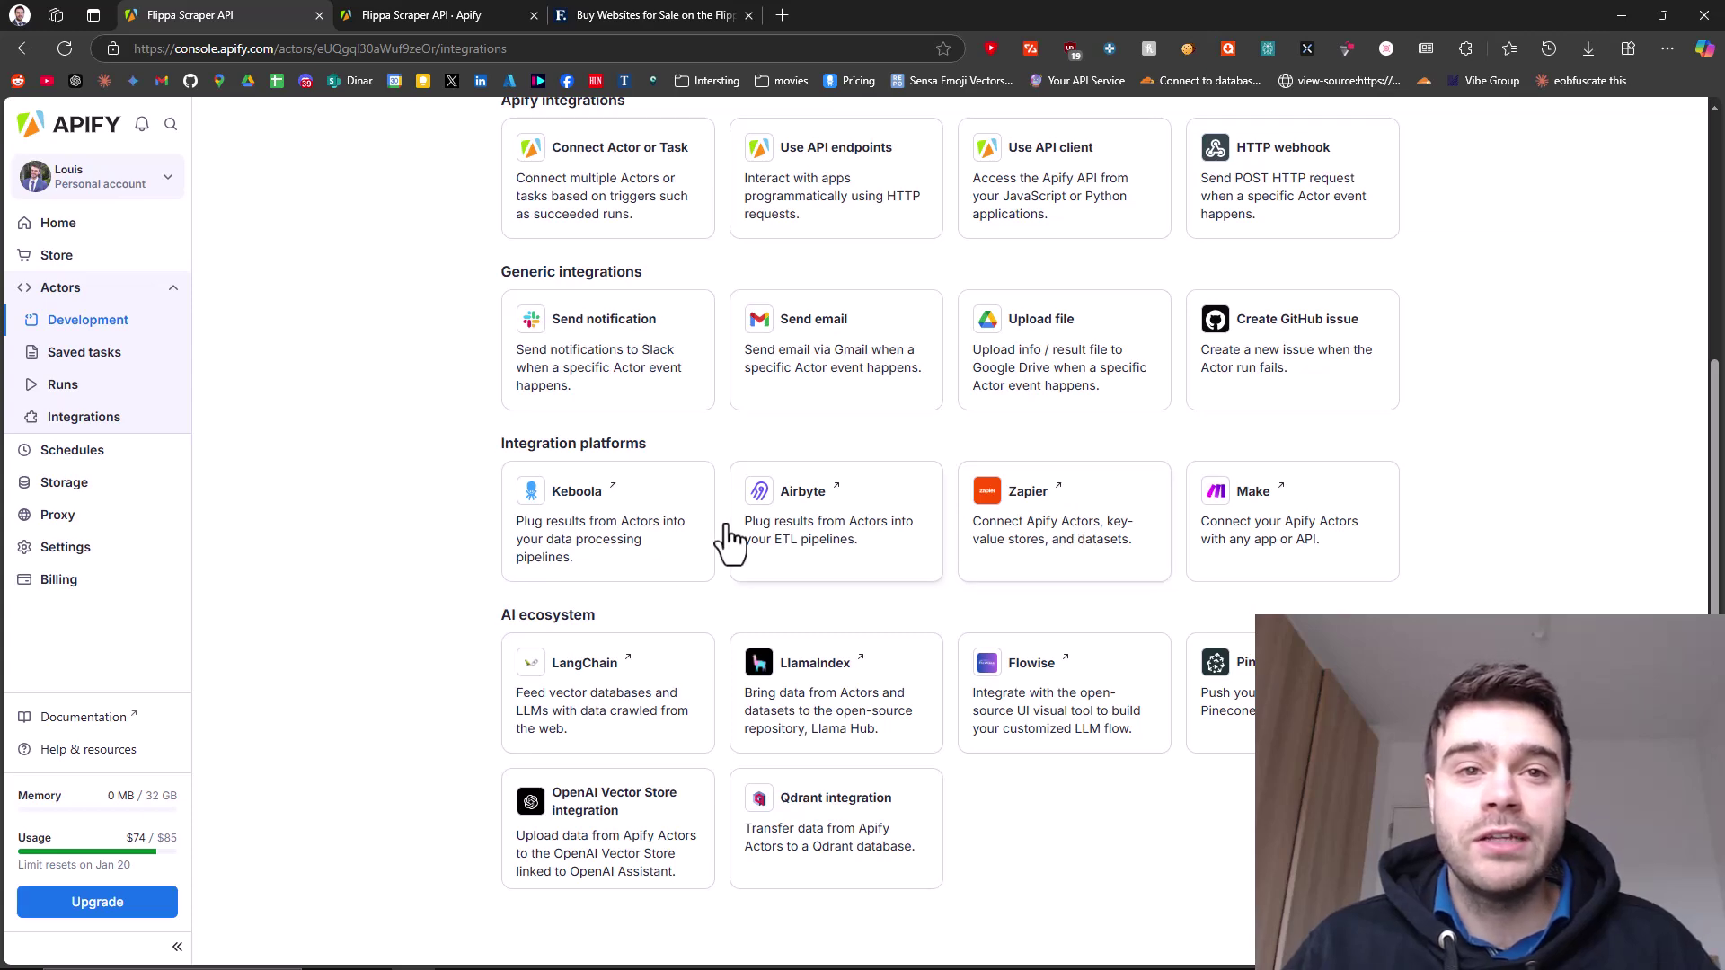
pyautogui.scroll(4, 439, 588)
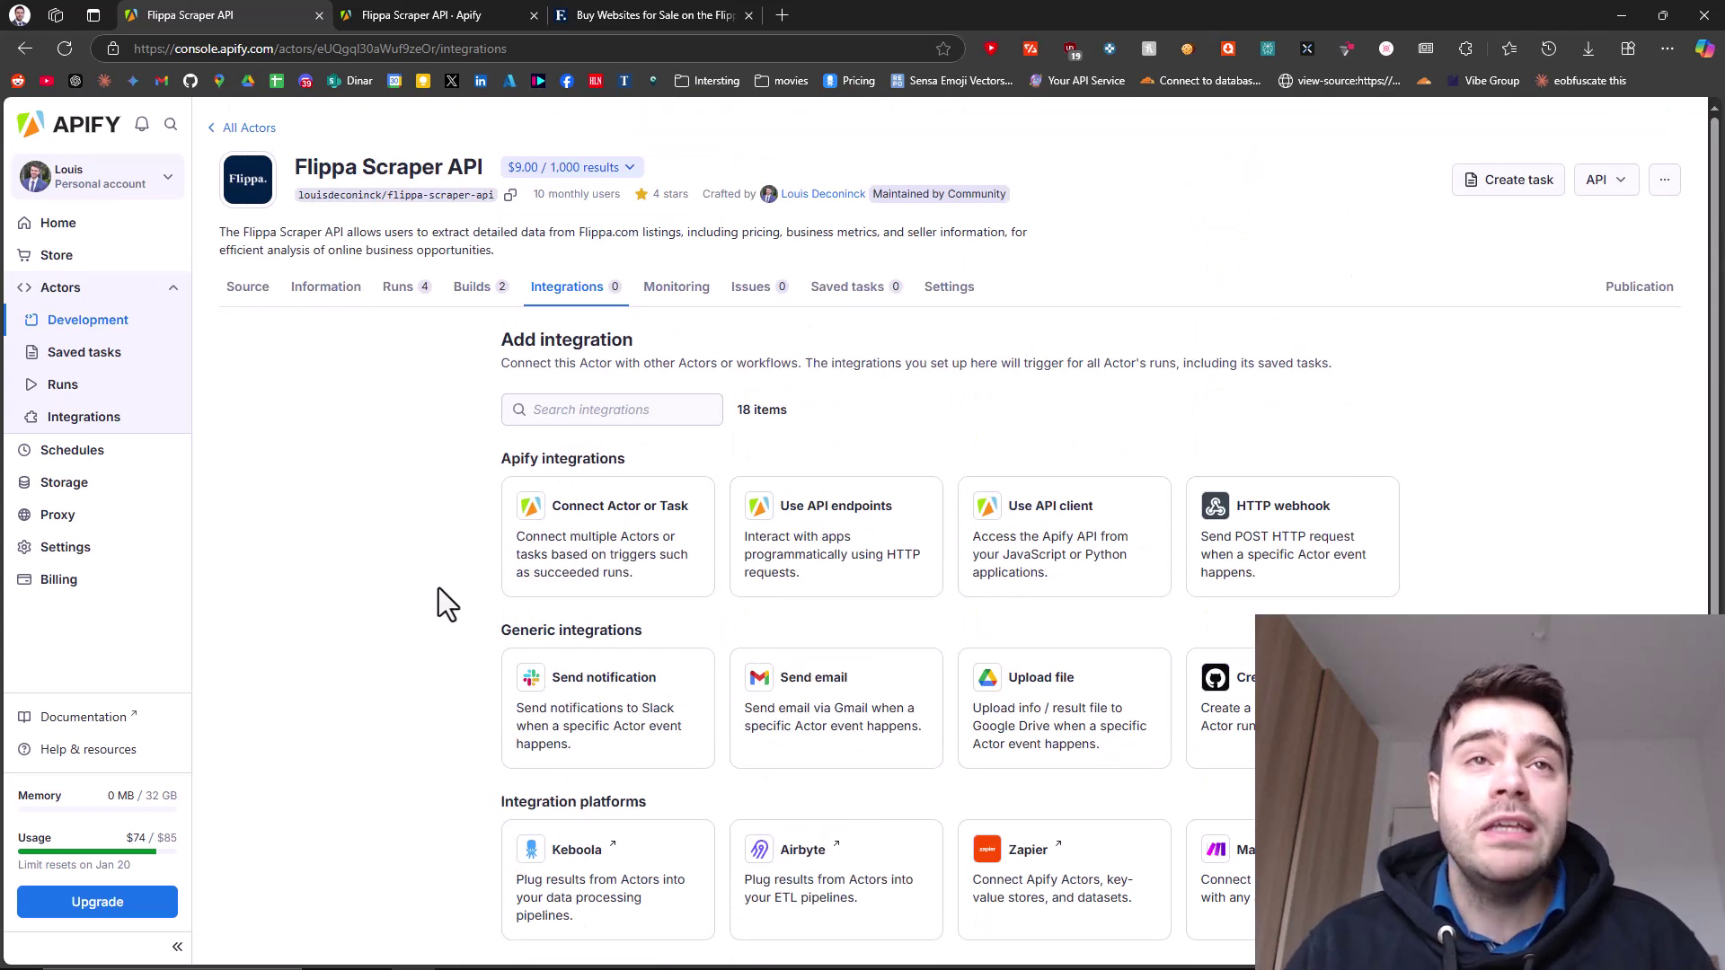